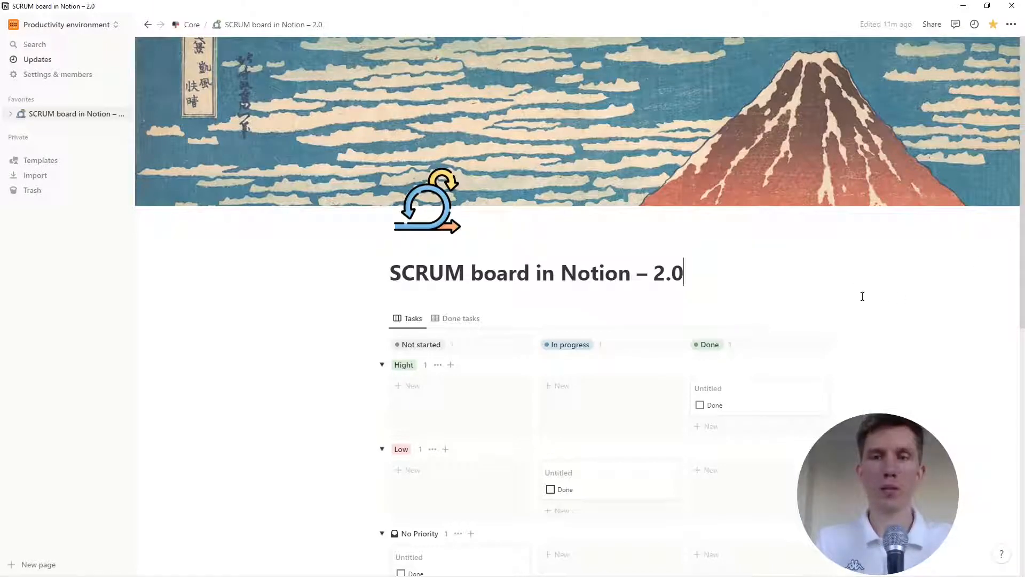
# Examine the layout of the Tasks board and the Backlog table on the SCRUM board page
pyautogui.scroll(-2, 332, 194)
pyautogui.scroll(-2, 323, 160)
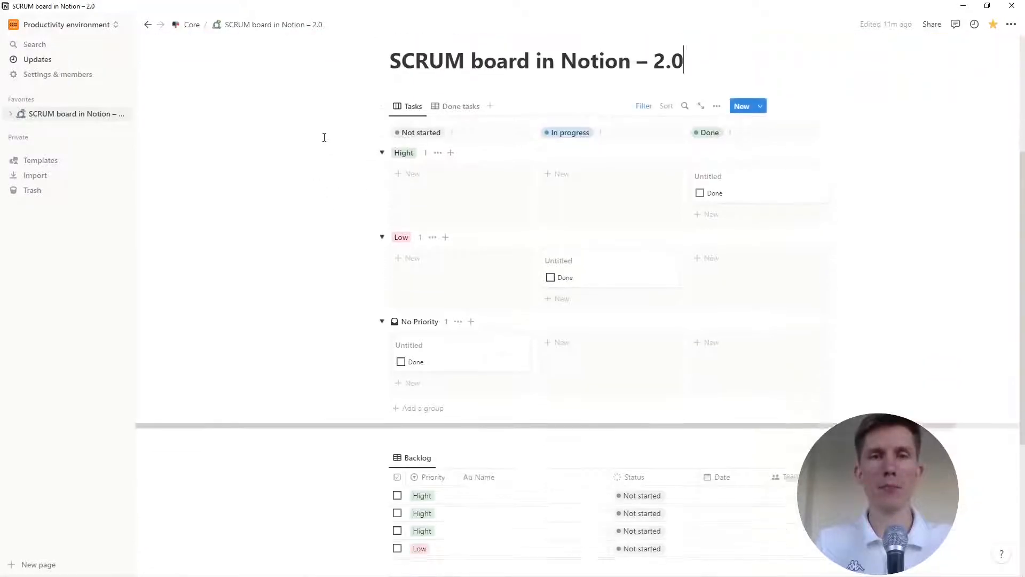
pyautogui.moveTo(308, 81); pyautogui.dragTo(898, 516)
pyautogui.click(899, 515)
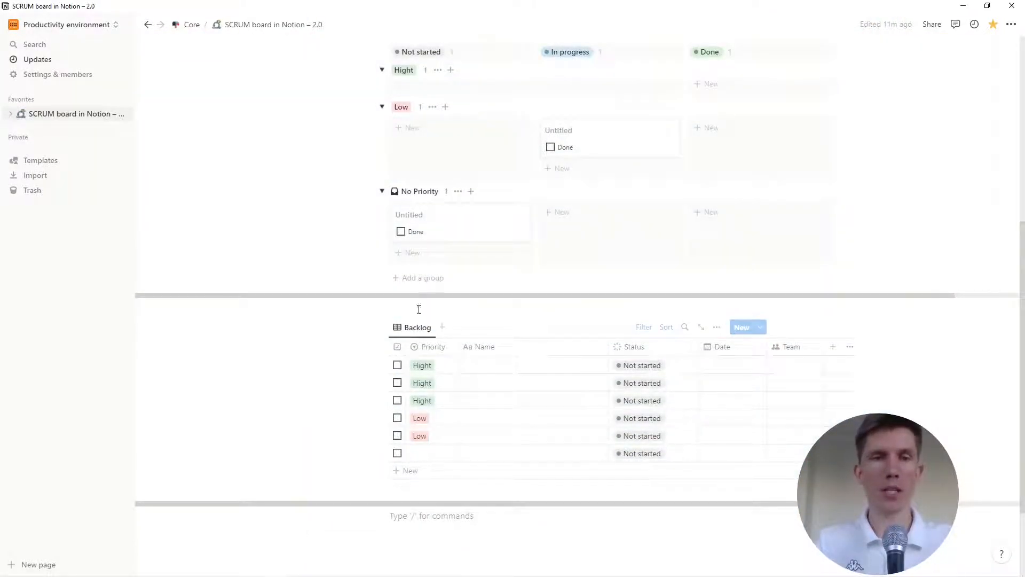
pyautogui.moveTo(338, 308); pyautogui.dragTo(914, 490)
pyautogui.click(907, 490)
pyautogui.scroll(3, 902, 480)
pyautogui.moveTo(318, 106); pyautogui.dragTo(863, 446)
pyautogui.click(517, 124)
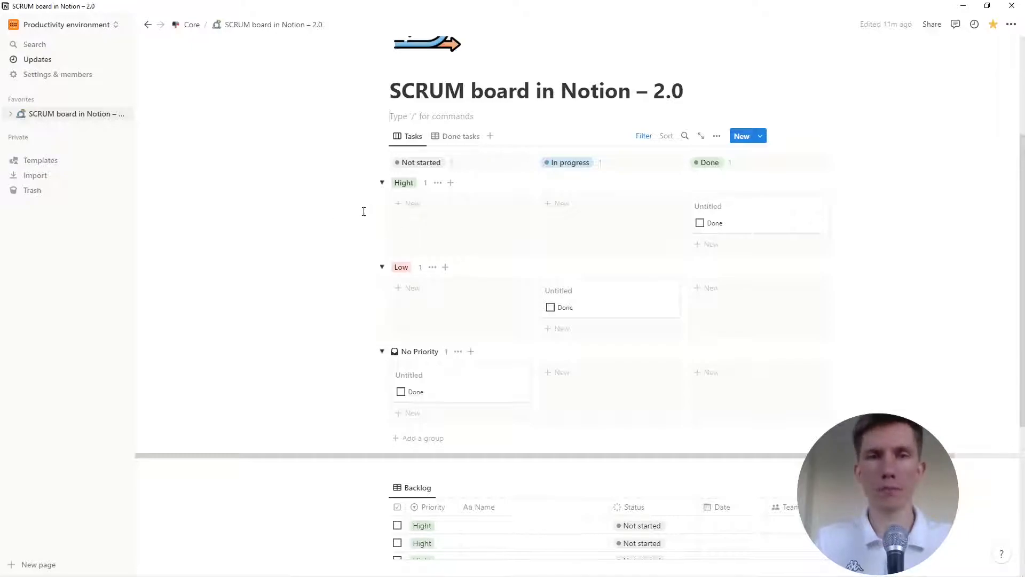
# Add a "Waiting for response" option to the In Progress group of the Backlog table's Status property
pyautogui.scroll(-3, 363, 211)
pyautogui.click(545, 308)
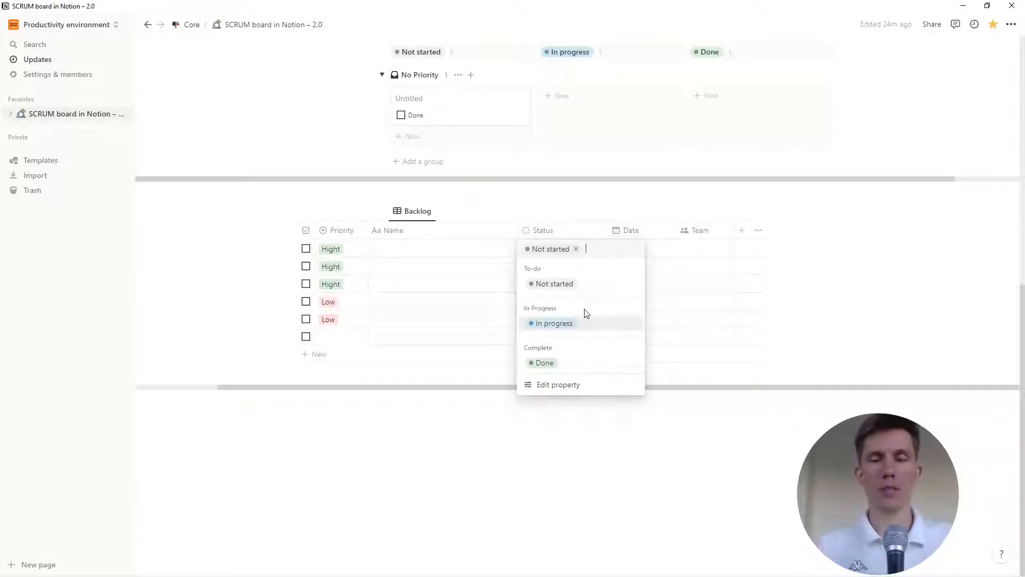
pyautogui.click(638, 309)
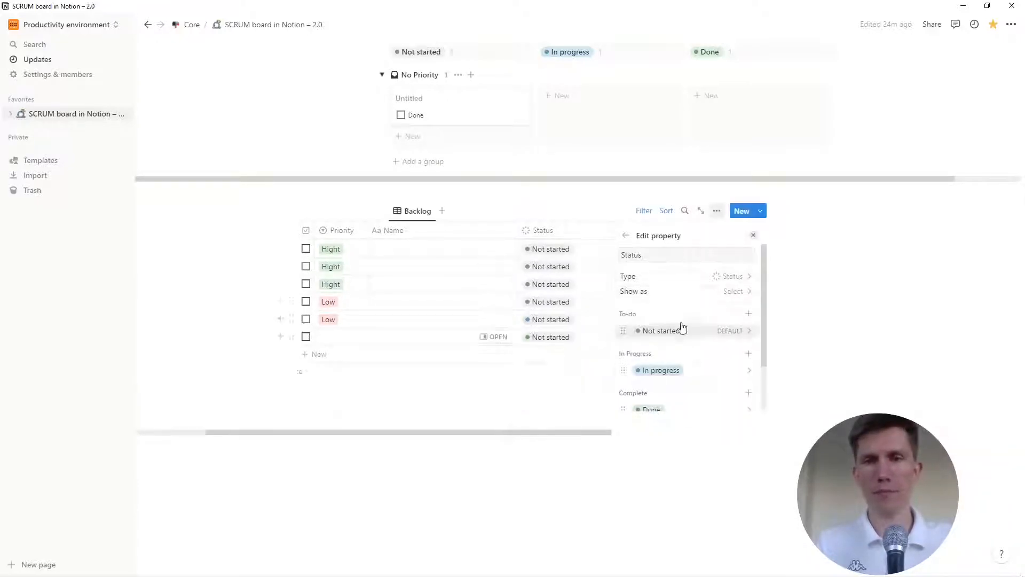
pyautogui.write('Waiting for response')
pyautogui.press('Return')
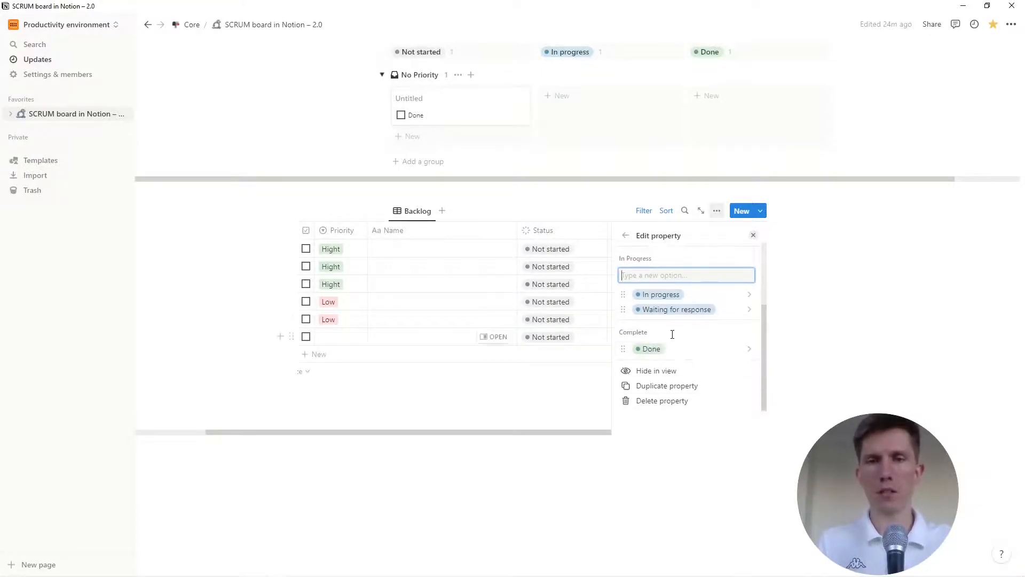
# Add an "Archive" option to the Complete group of the Status property
pyautogui.click(749, 331)
pyautogui.write('Archive')
pyautogui.press('Return')
pyautogui.click(747, 366)
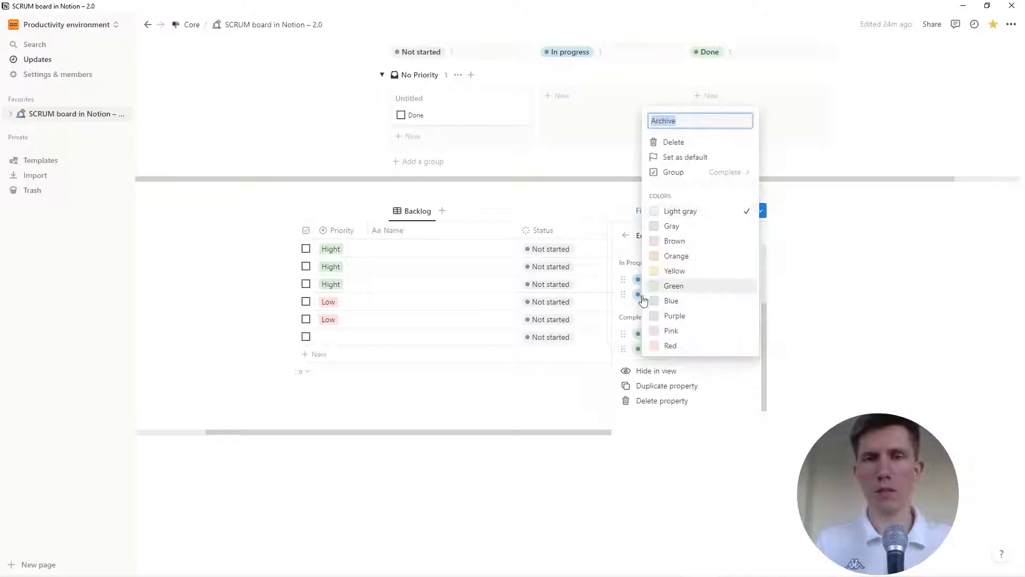
pyautogui.click(635, 314)
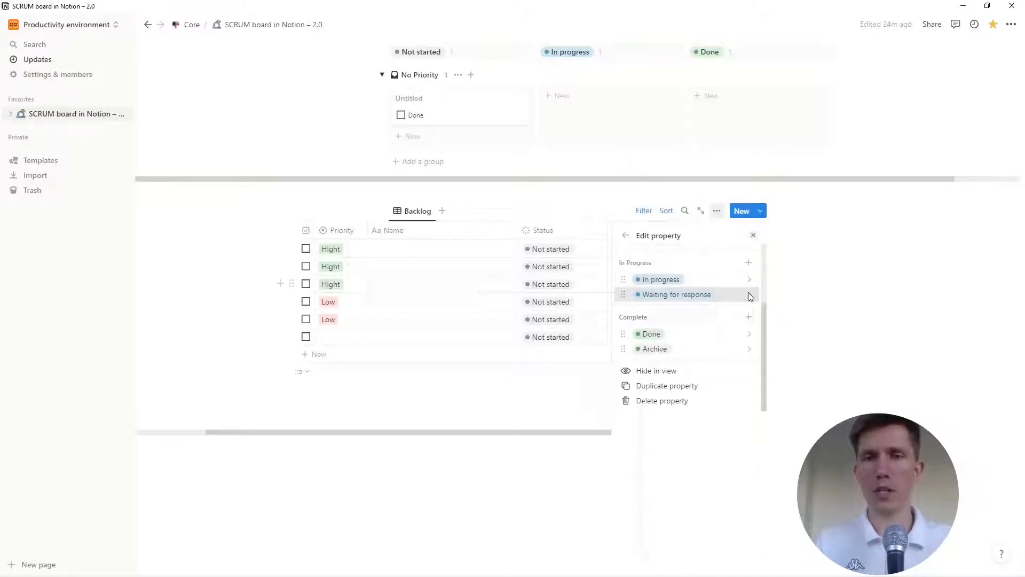
# Change the colour of the "Waiting for response" status option to pink
pyautogui.click(748, 294)
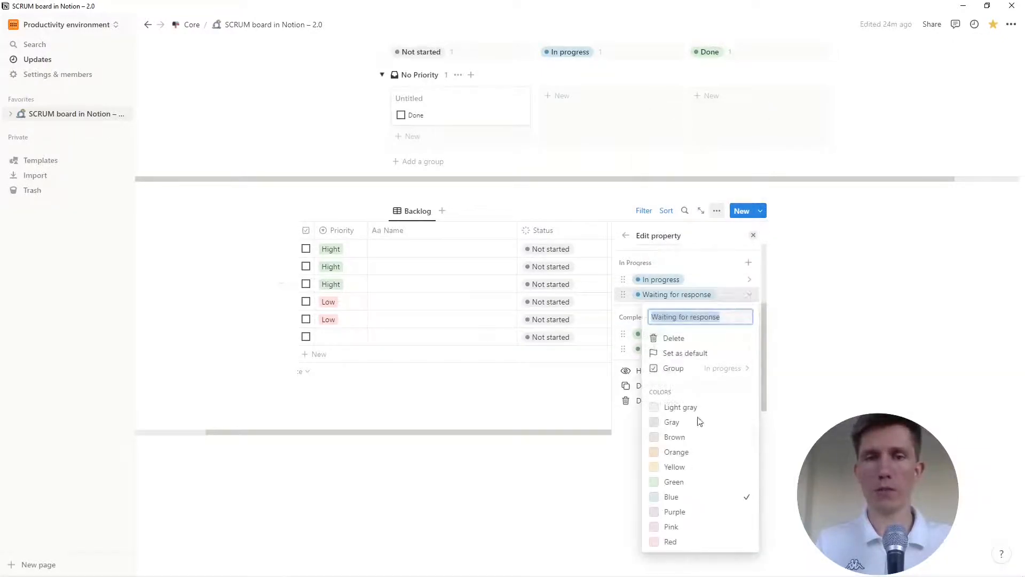
pyautogui.click(685, 527)
pyautogui.click(681, 281)
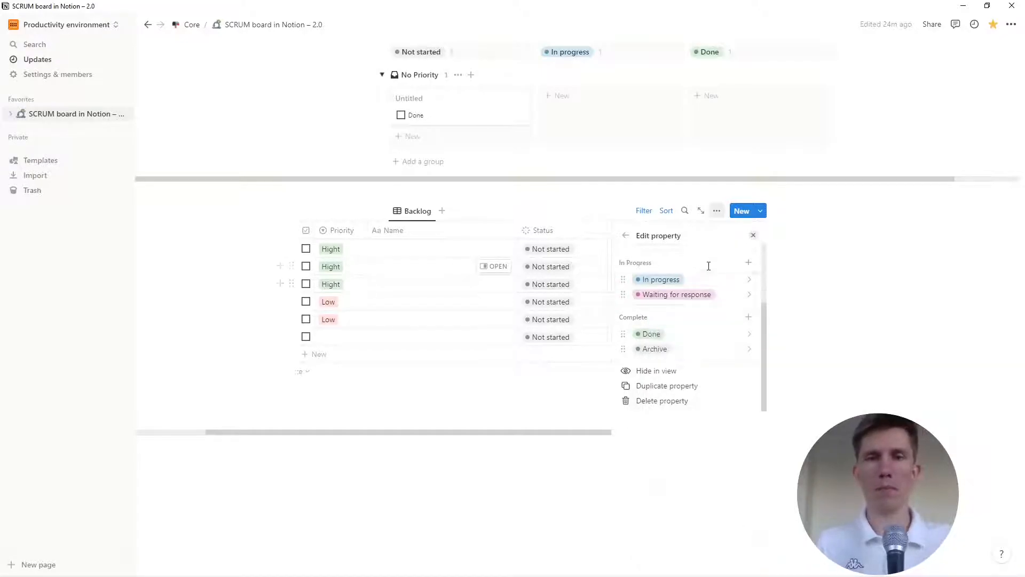
# Rename the "Not started" status option as "Next in line", colour it orange, and check the status choices of the first backlog task
pyautogui.scroll(3, 752, 336)
pyautogui.click(750, 331)
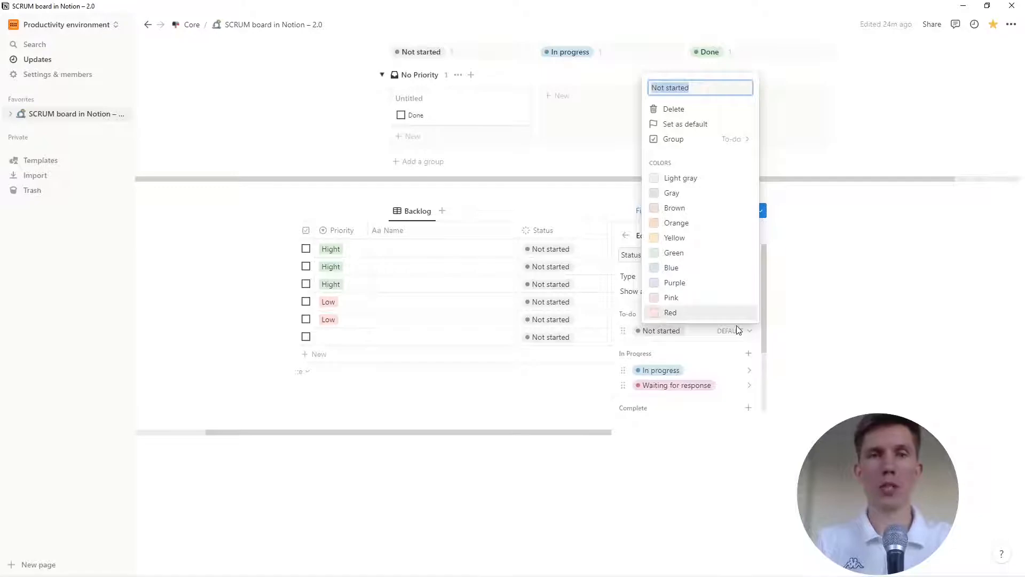
pyautogui.write('Next in lin')
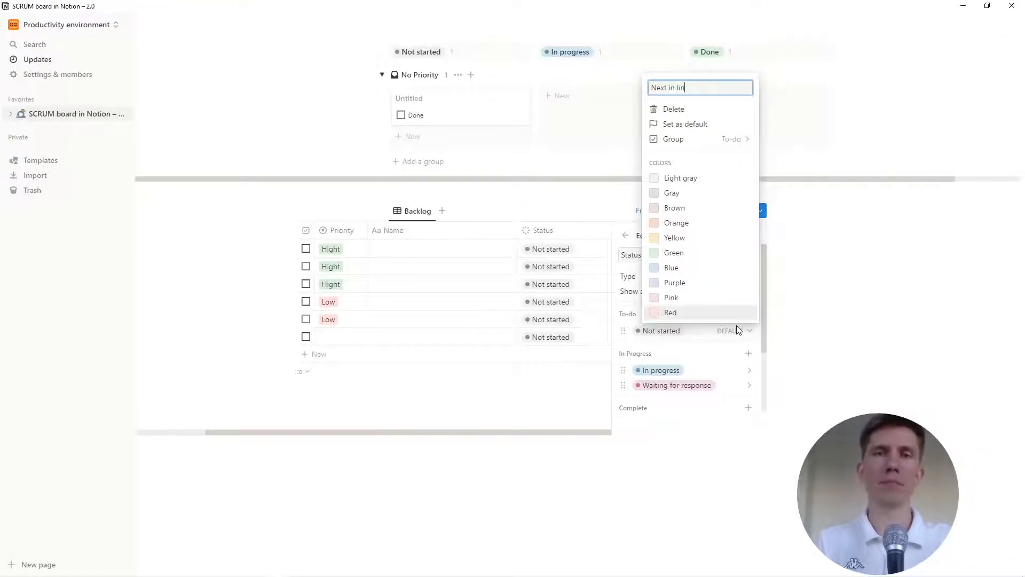
pyautogui.write('e')
pyautogui.press('Return')
pyautogui.press('Escape')
pyautogui.click(567, 249)
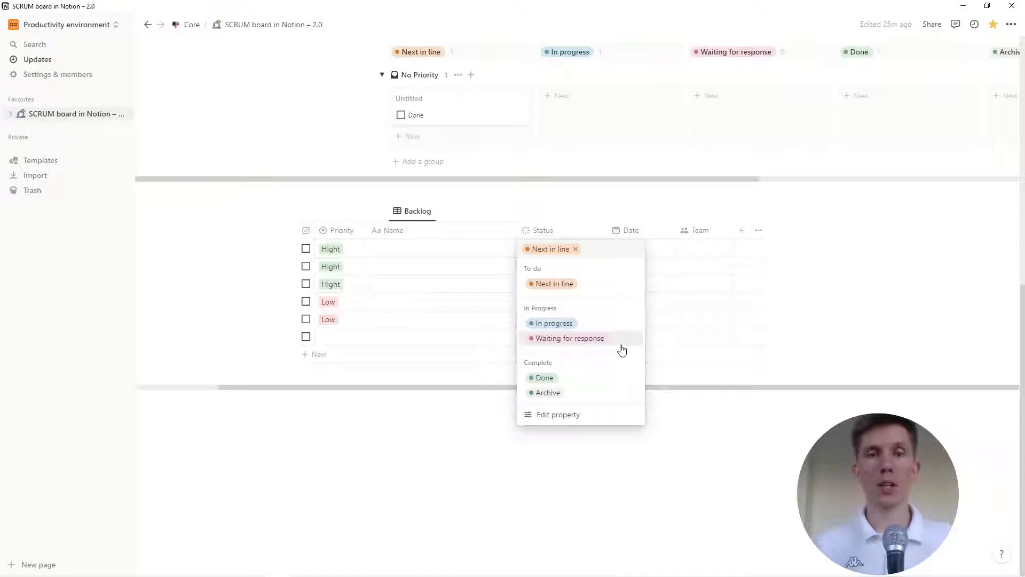
pyautogui.click(688, 395)
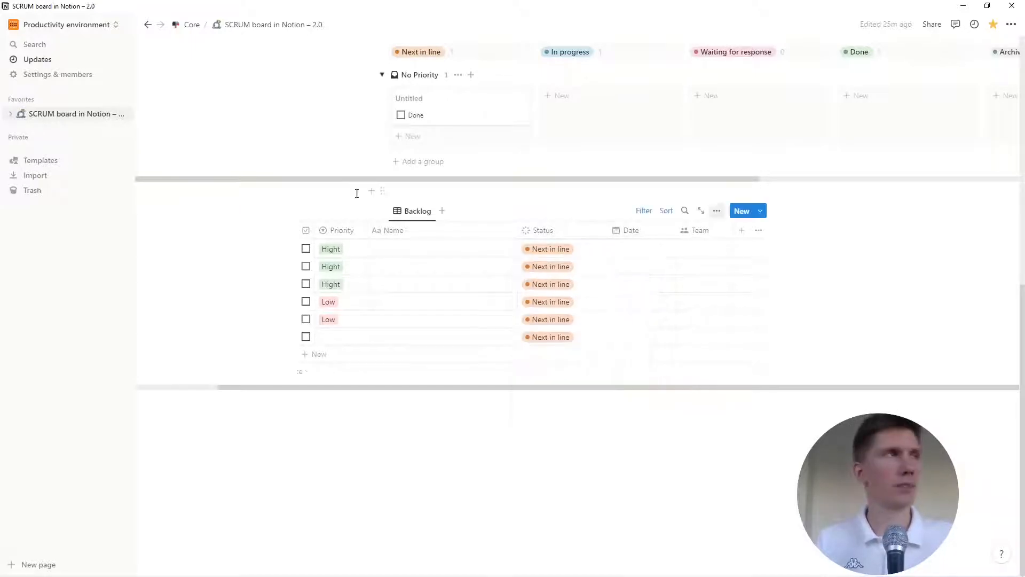
# Convert the Backlog's Done checkbox property to a formula reading prop("Status") == "Done"
pyautogui.click(306, 230)
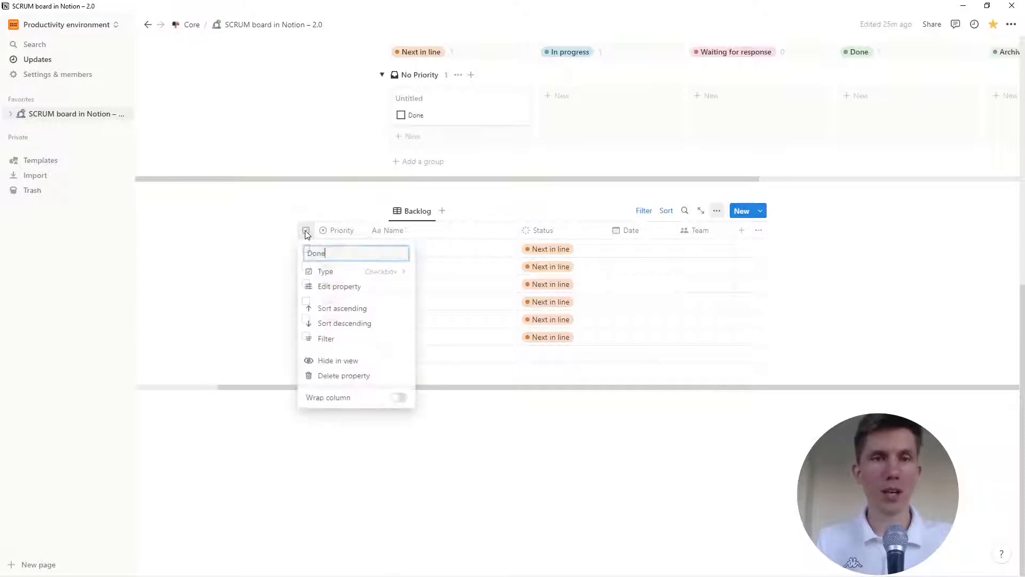
pyautogui.click(390, 273)
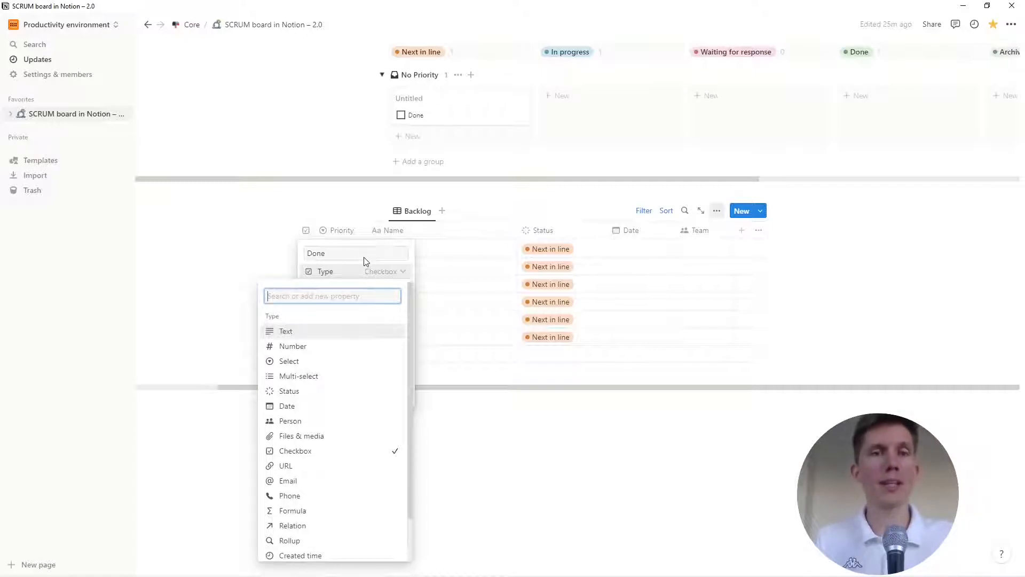
pyautogui.click(329, 513)
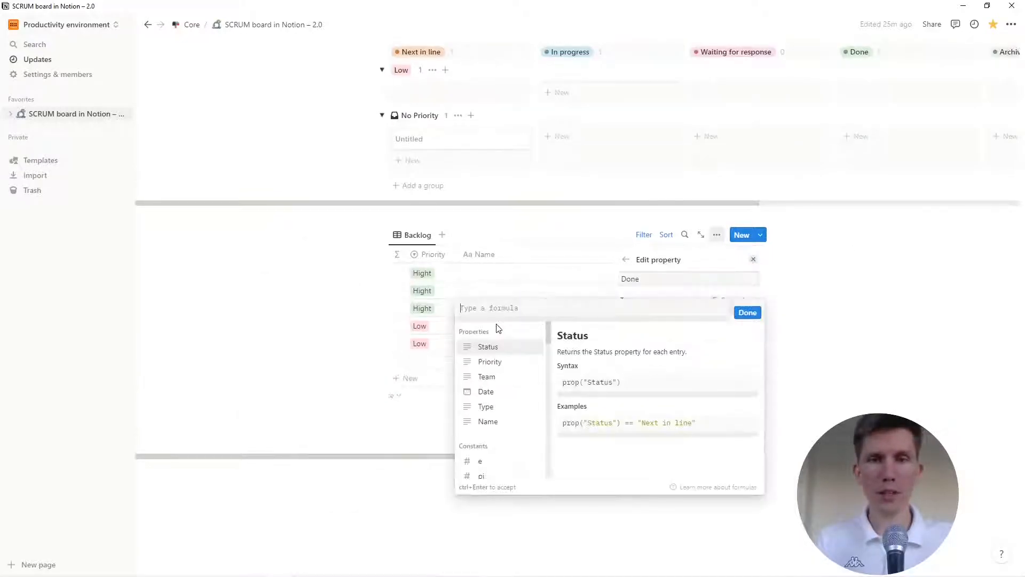
pyautogui.click(497, 348)
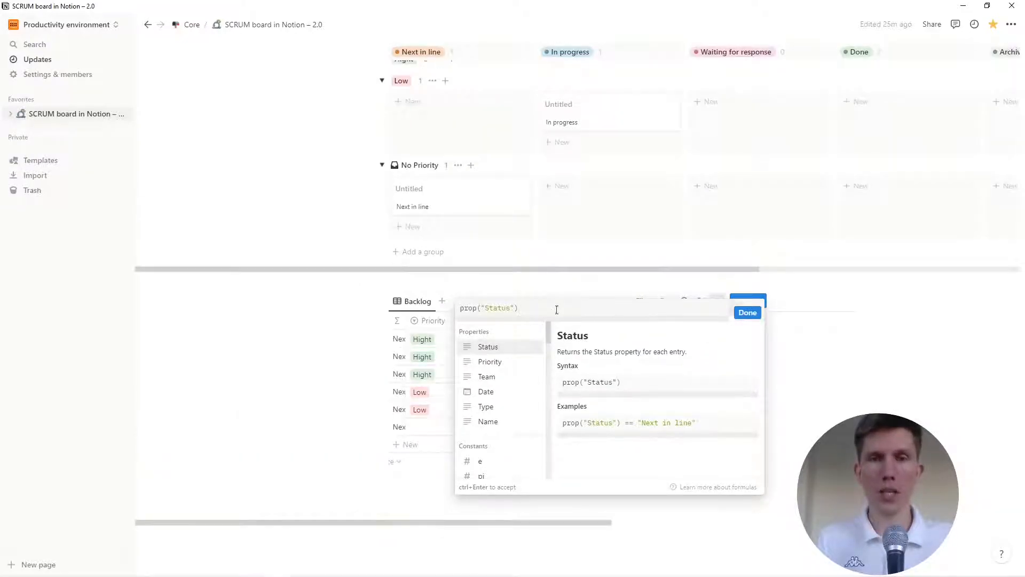
pyautogui.write('== "Done')
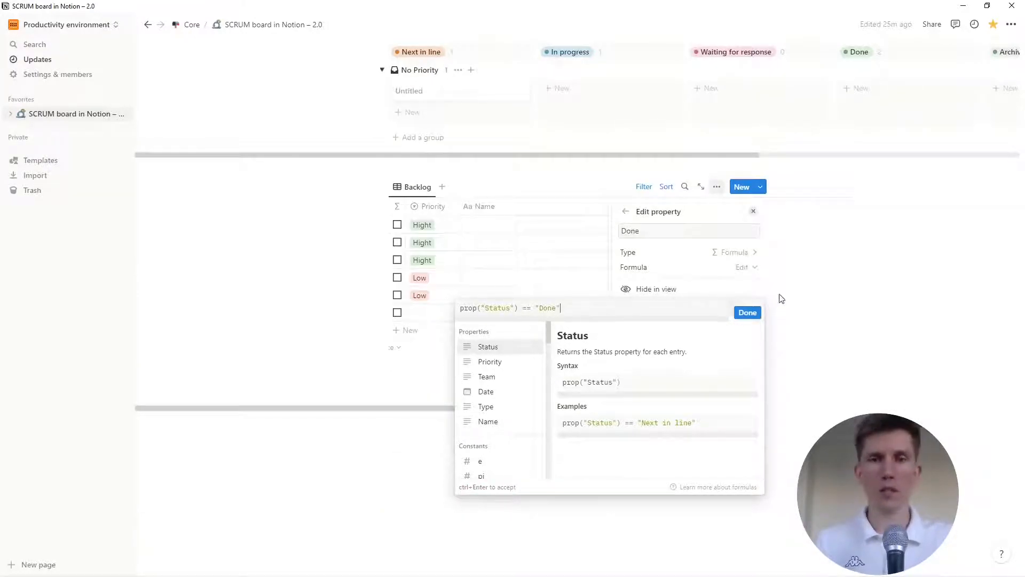
pyautogui.click(748, 312)
pyautogui.click(450, 196)
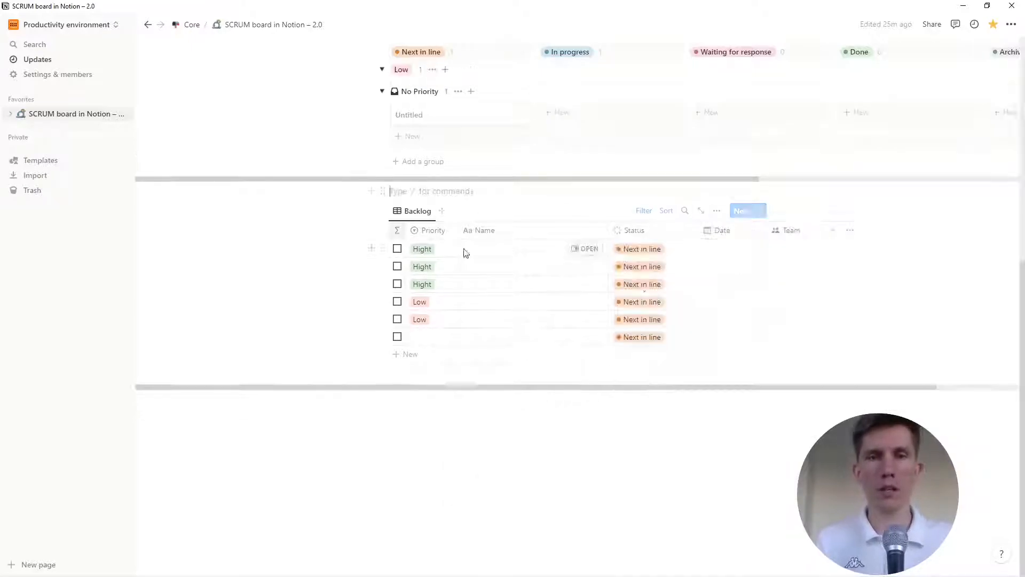
# Test the Done formula by switching the first backlog task's status to Done and back to Next in line
pyautogui.click(640, 249)
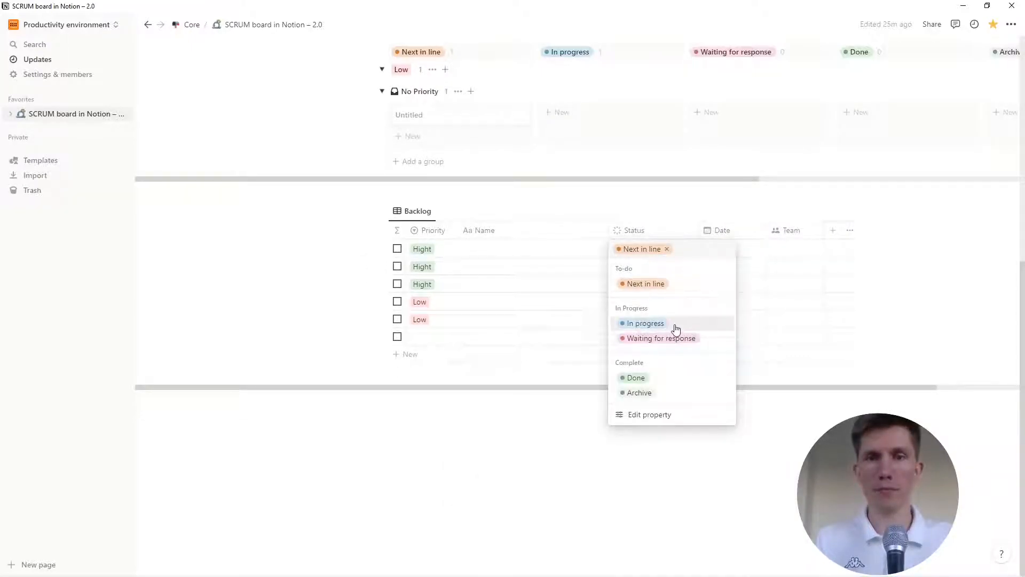
pyautogui.click(667, 377)
pyautogui.moveTo(372, 252); pyautogui.dragTo(401, 253)
pyautogui.click(702, 244)
pyautogui.click(679, 249)
pyautogui.click(645, 281)
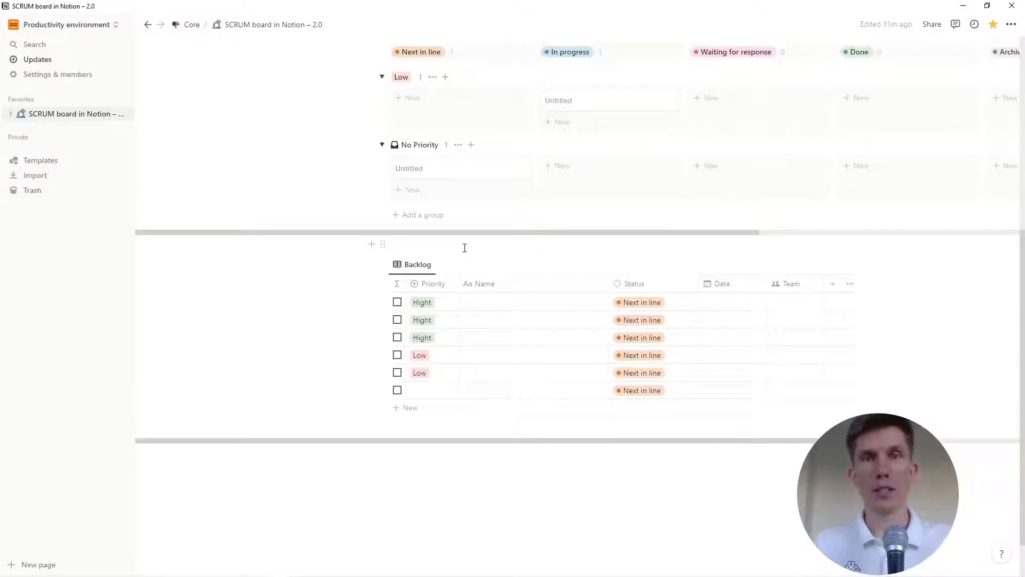
# Hide the Archive column on the Tasks board
pyautogui.scroll(3, 358, 115)
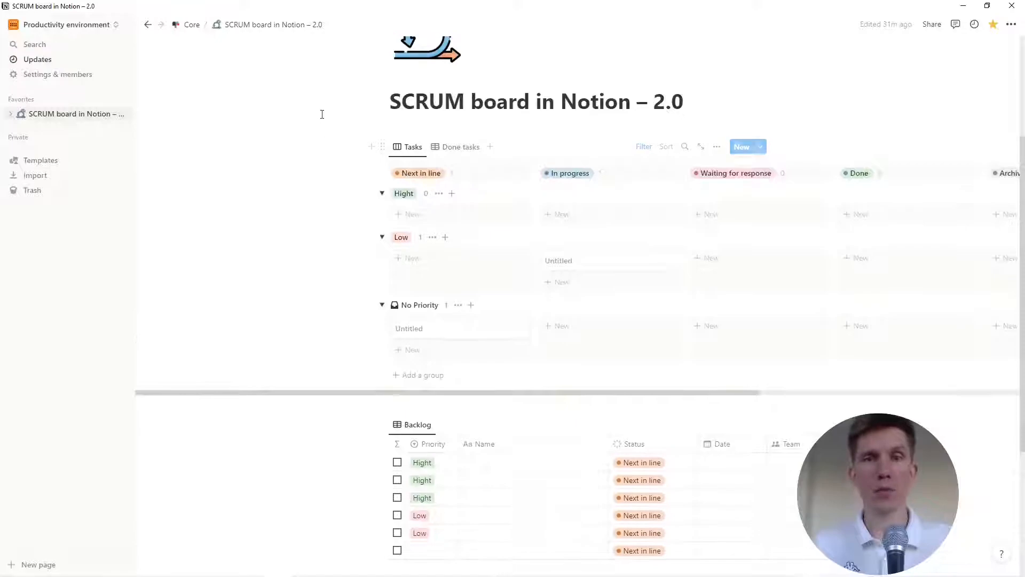
pyautogui.hscroll(5, 786, 194)
pyautogui.hscroll(-5, 787, 195)
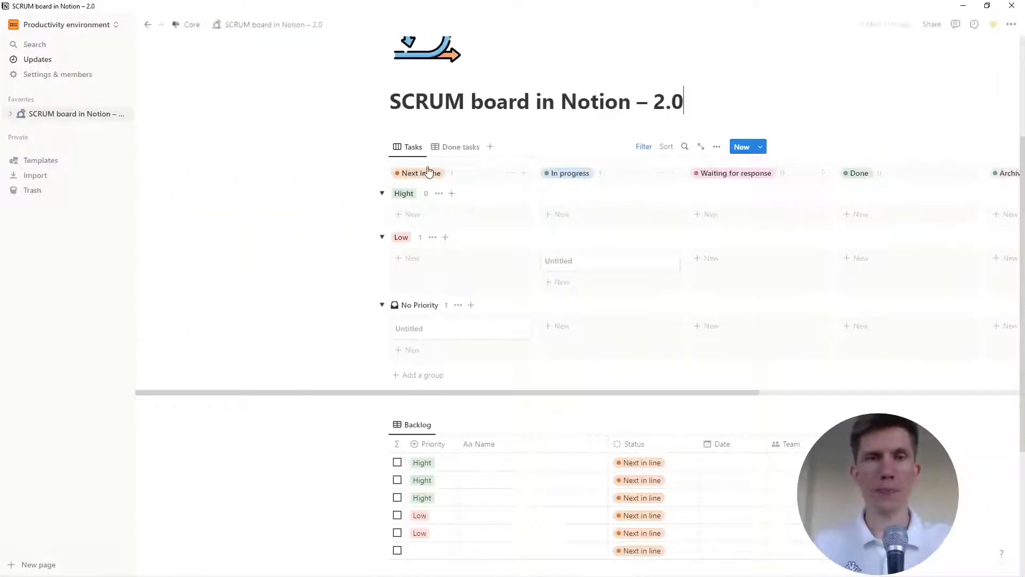
pyautogui.hscroll(3, 939, 181)
pyautogui.click(950, 174)
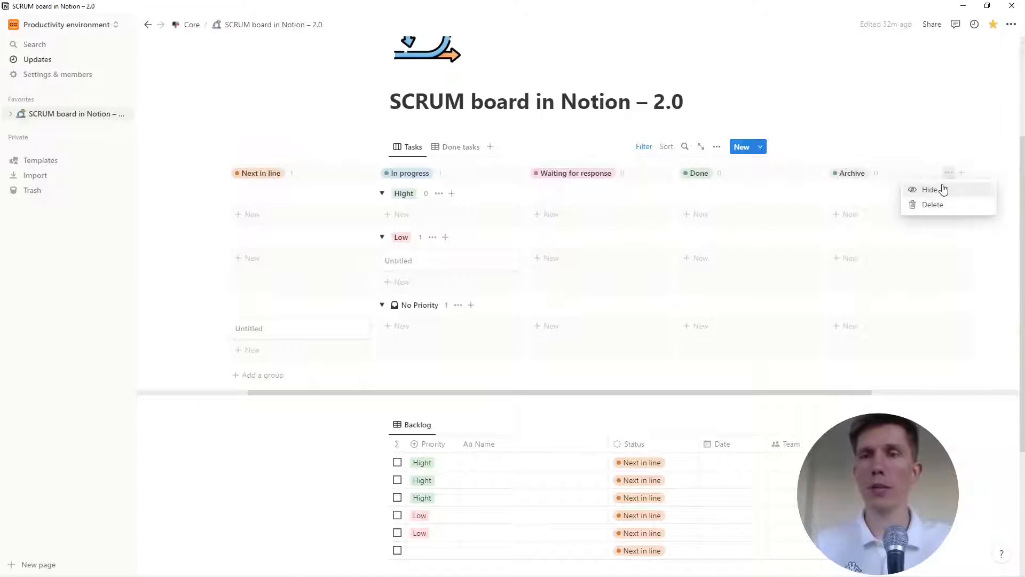
pyautogui.click(943, 190)
pyautogui.hscroll(-3, 865, 213)
# Switch the SCRUM board page to full width
pyautogui.click(1011, 24)
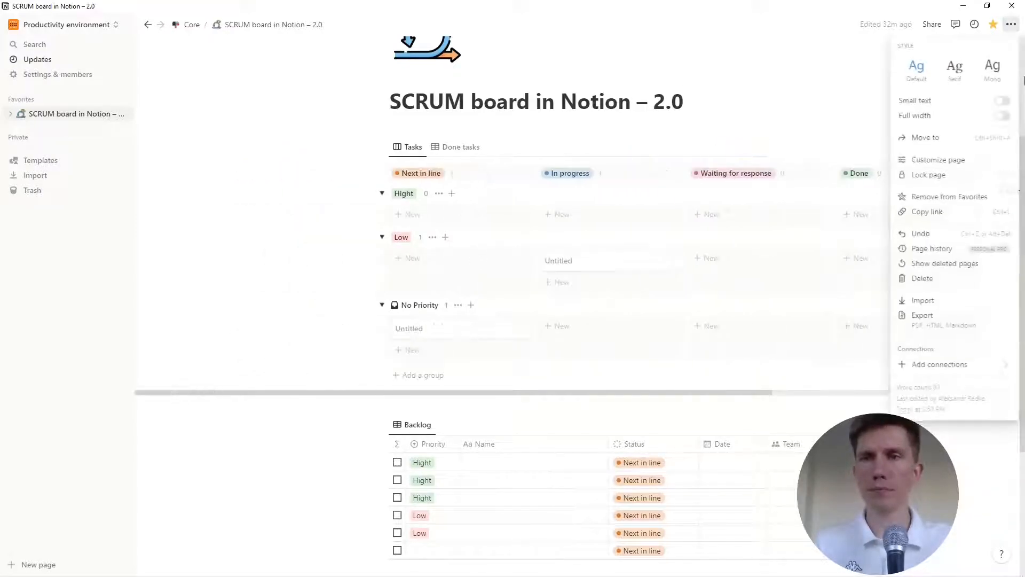
pyautogui.click(1002, 115)
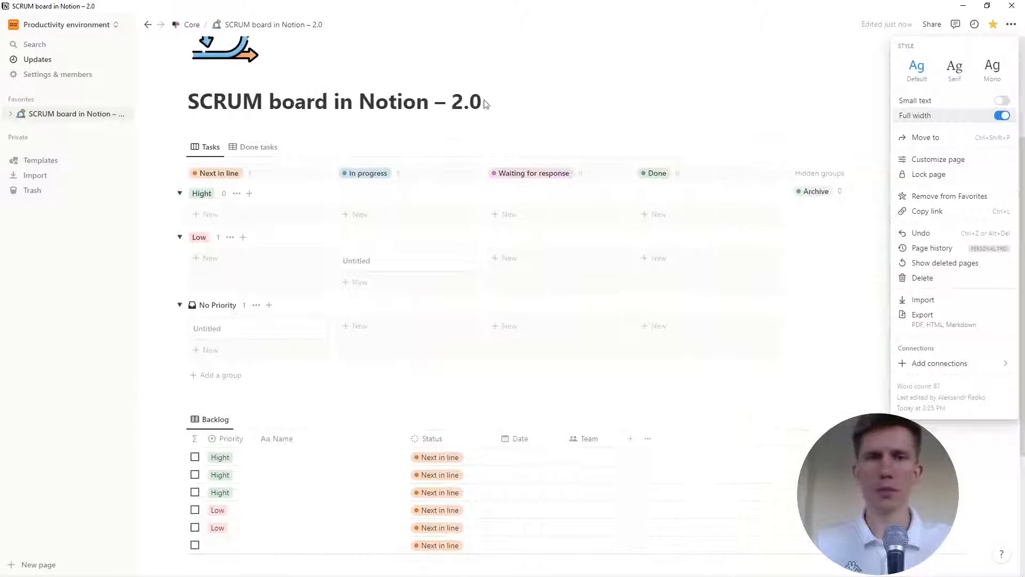
pyautogui.click(502, 102)
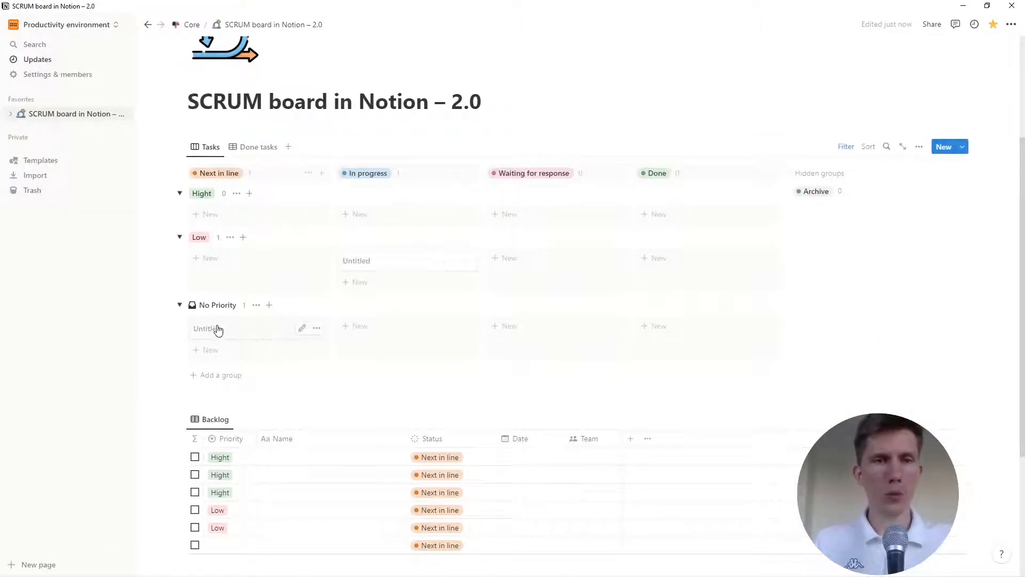
# Name the In progress card under Low priority "Task 1" and the Next in line card under No Priority "Task X"
pyautogui.click(453, 261)
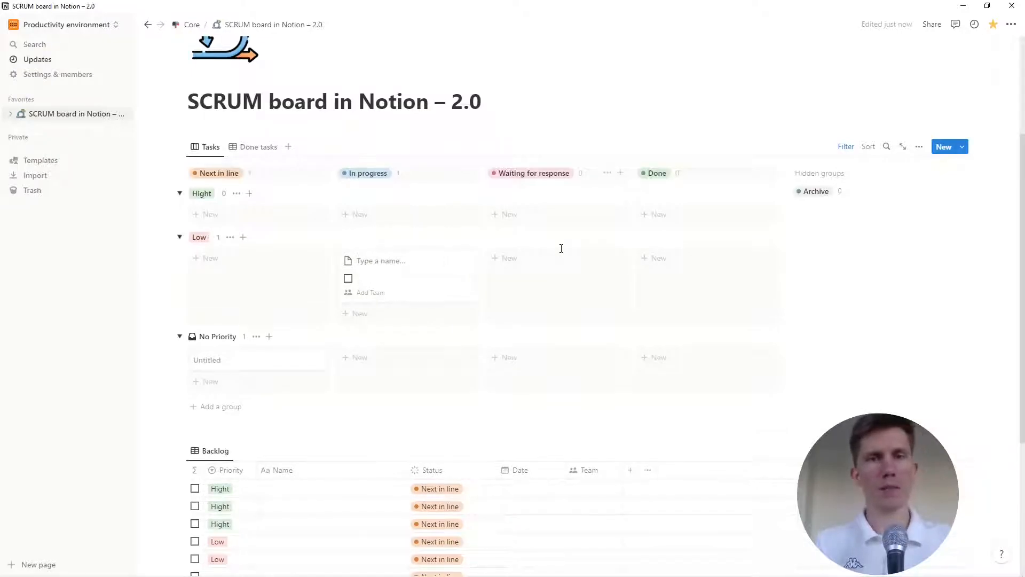
pyautogui.write('Task 1')
pyautogui.press('Return')
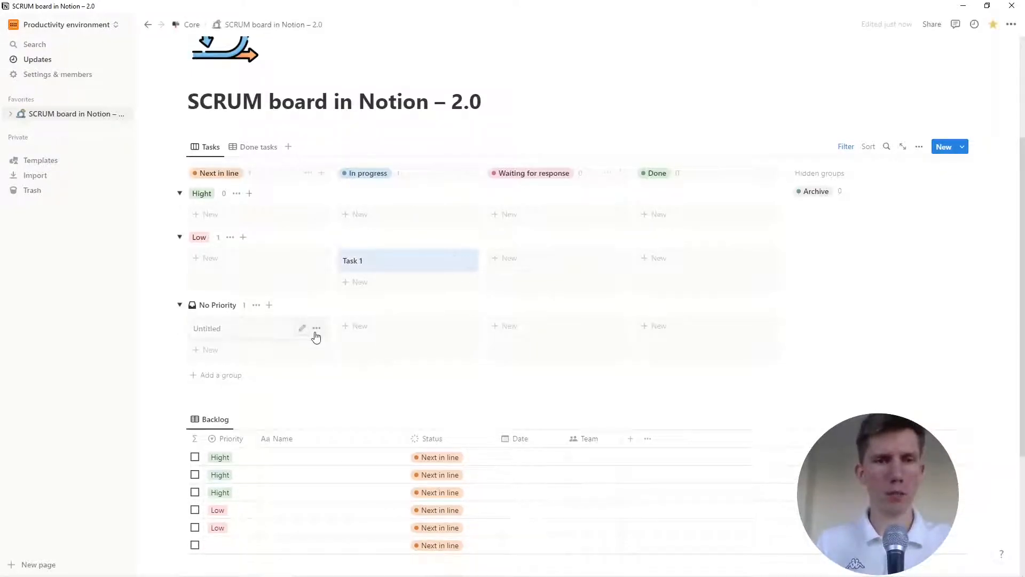
pyautogui.click(302, 331)
pyautogui.write('Task X')
pyautogui.press('Return')
pyautogui.press('Escape')
# Hide the Done property from the cards of the Tasks board
pyautogui.click(920, 148)
pyautogui.click(854, 233)
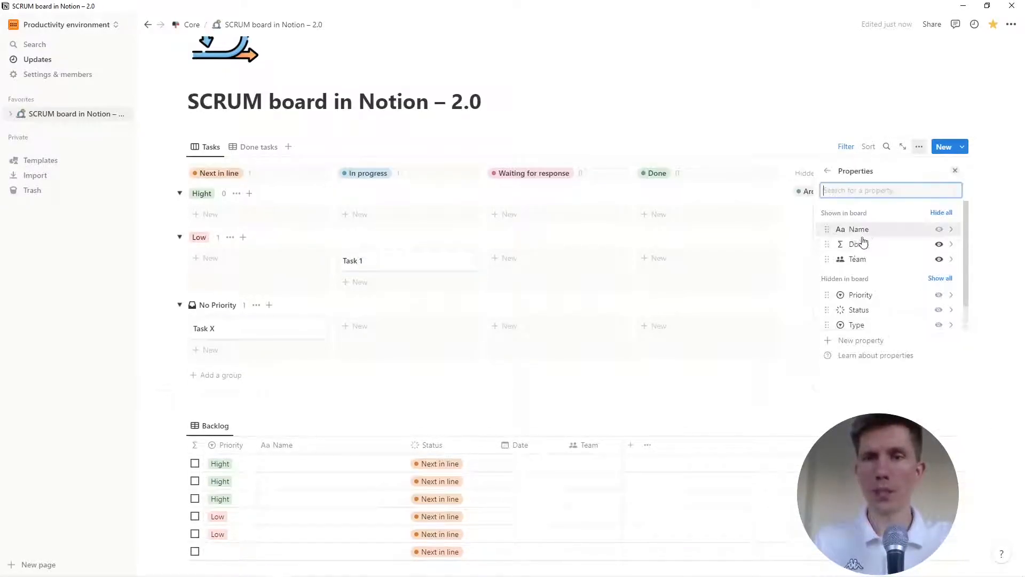
pyautogui.click(940, 244)
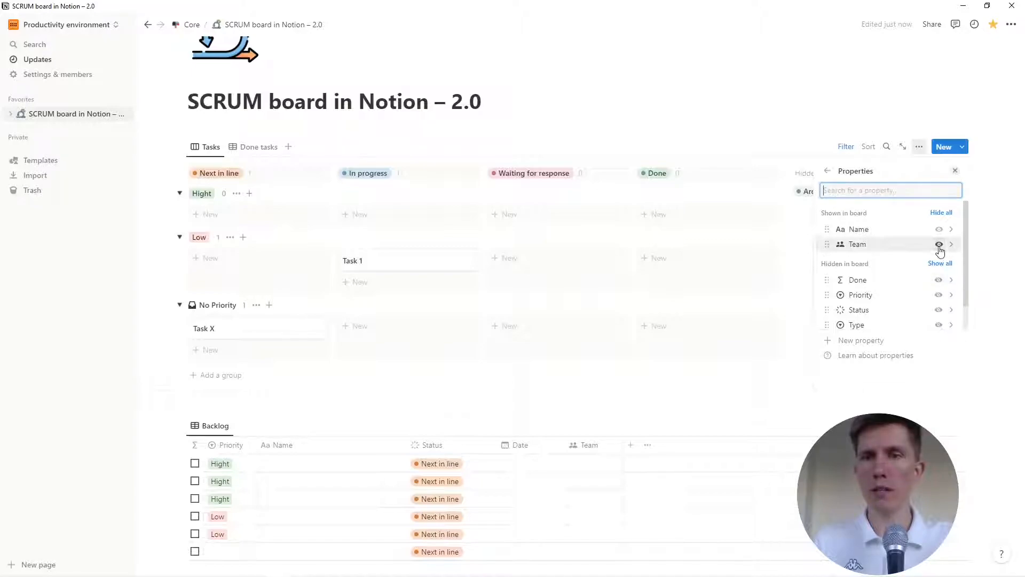
pyautogui.click(587, 127)
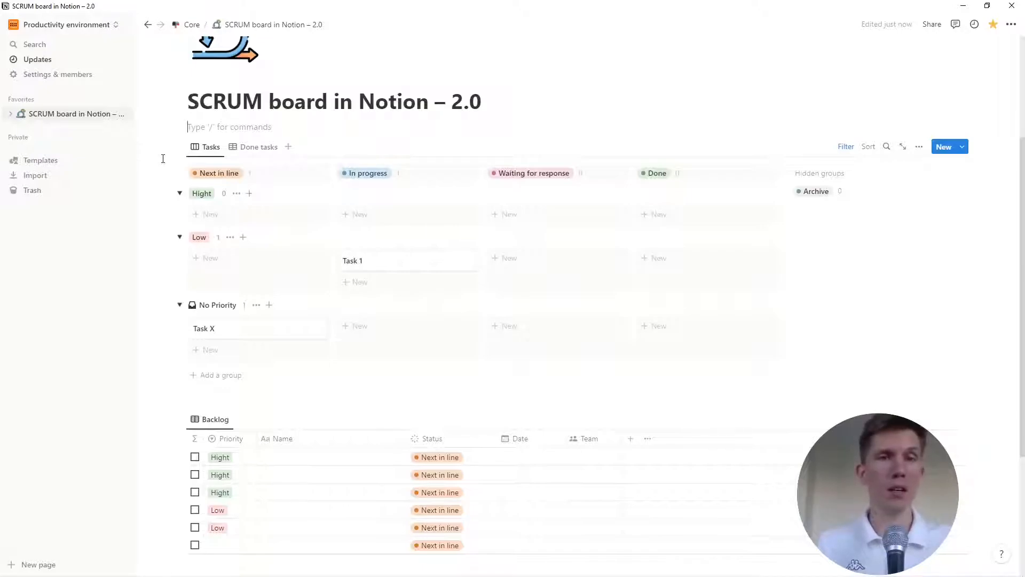
pyautogui.moveTo(158, 150); pyautogui.dragTo(481, 394)
pyautogui.click(487, 98)
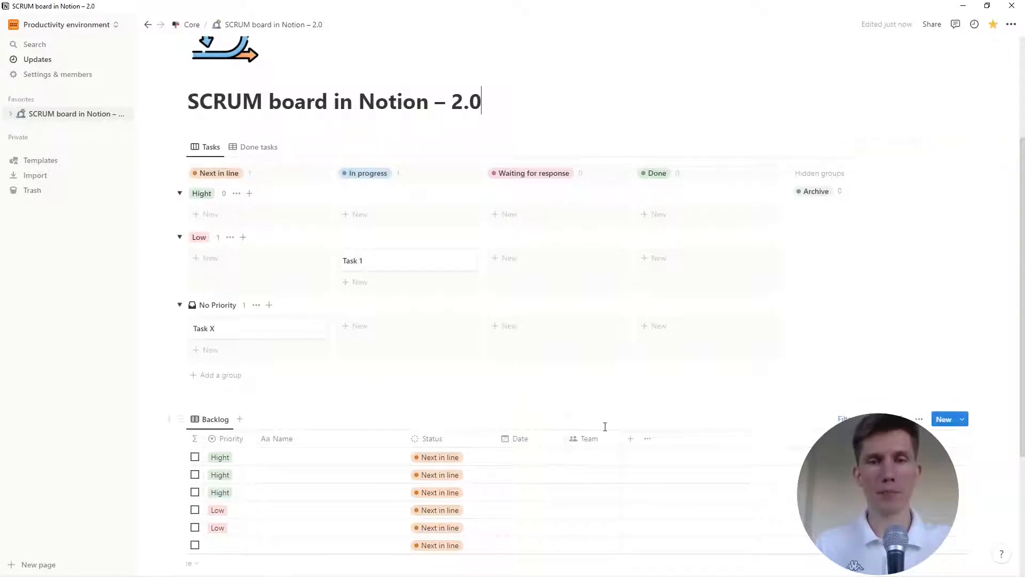
pyautogui.scroll(-3, 678, 425)
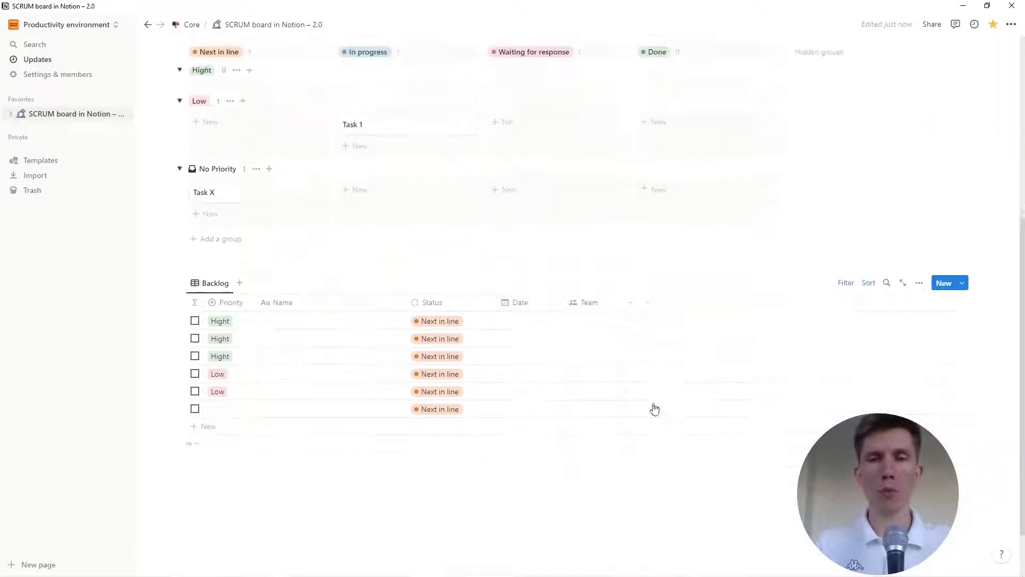
# Add a Select property named "Complexity" to the Backlog table
pyautogui.click(658, 281)
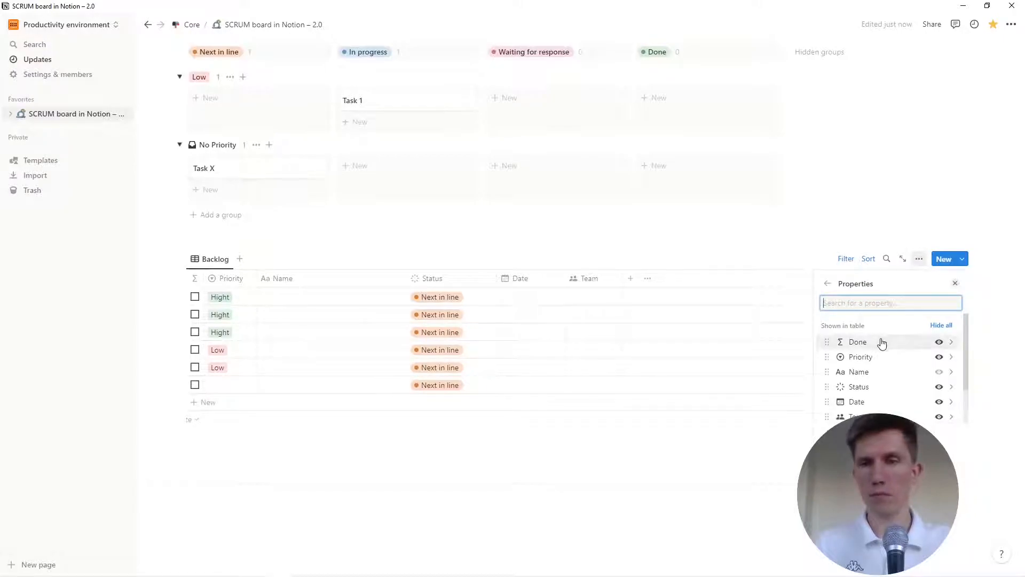
pyautogui.click(875, 434)
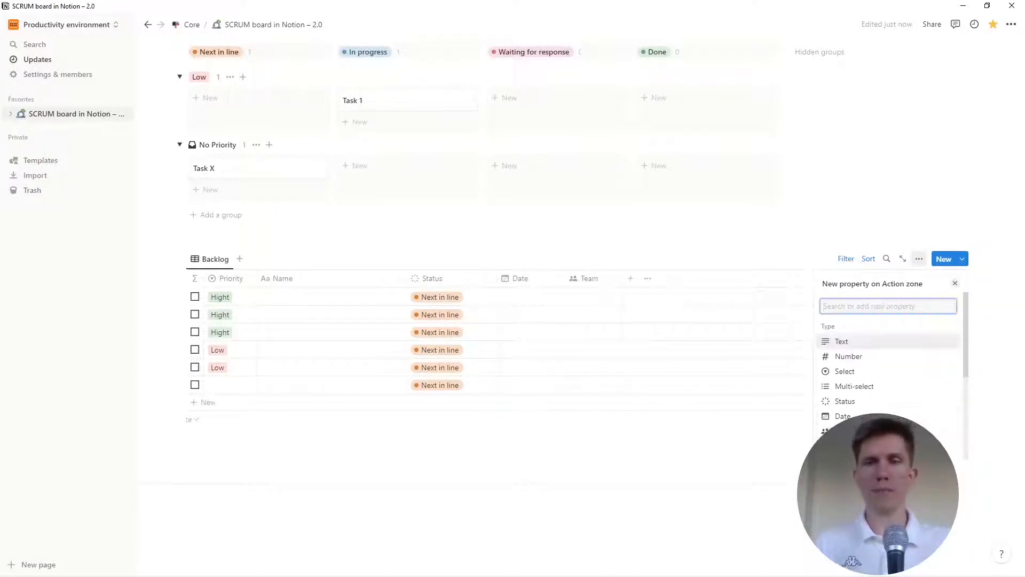
pyautogui.write('Complexity')
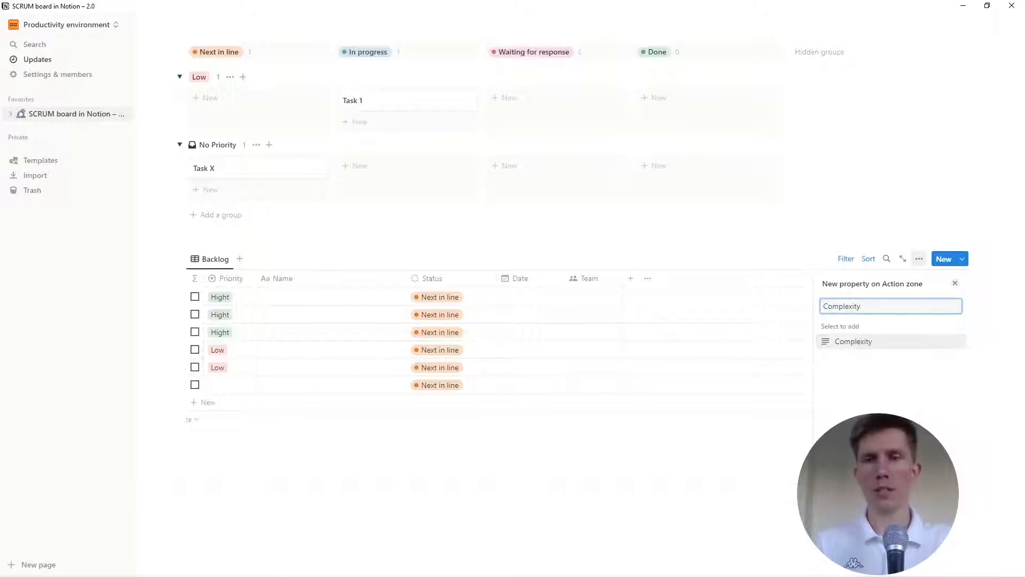
pyautogui.click(868, 341)
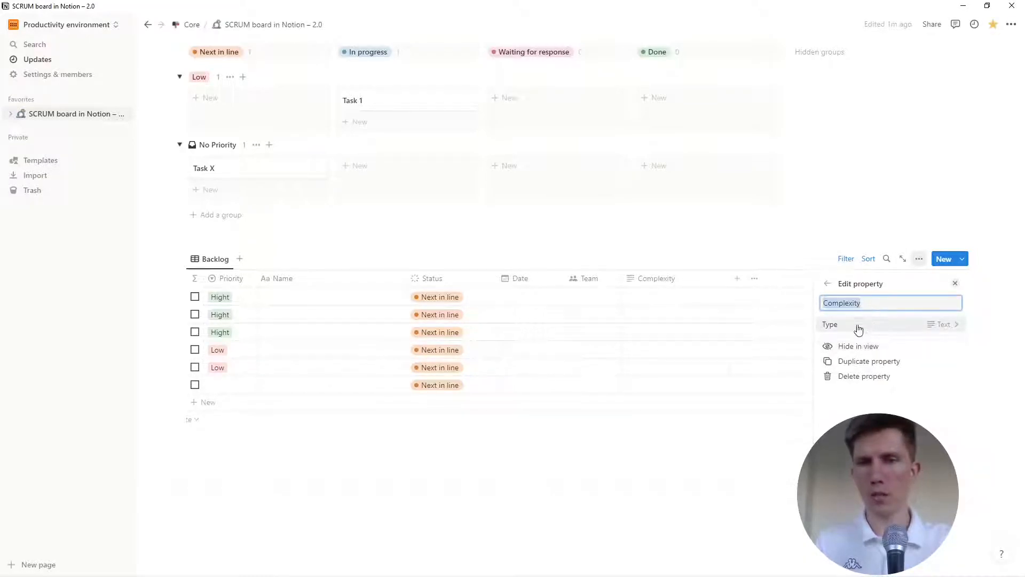
pyautogui.click(866, 324)
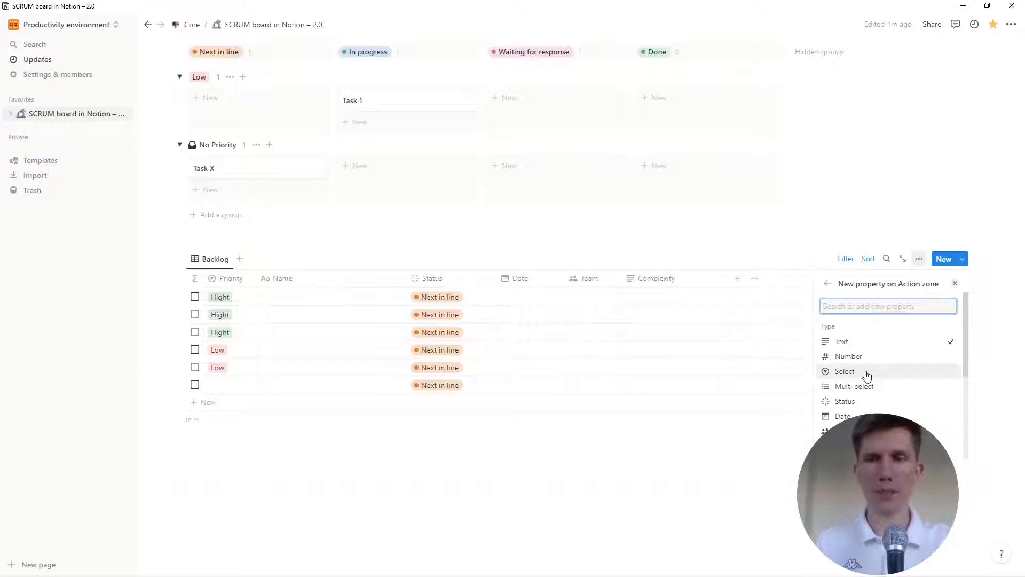
pyautogui.click(866, 372)
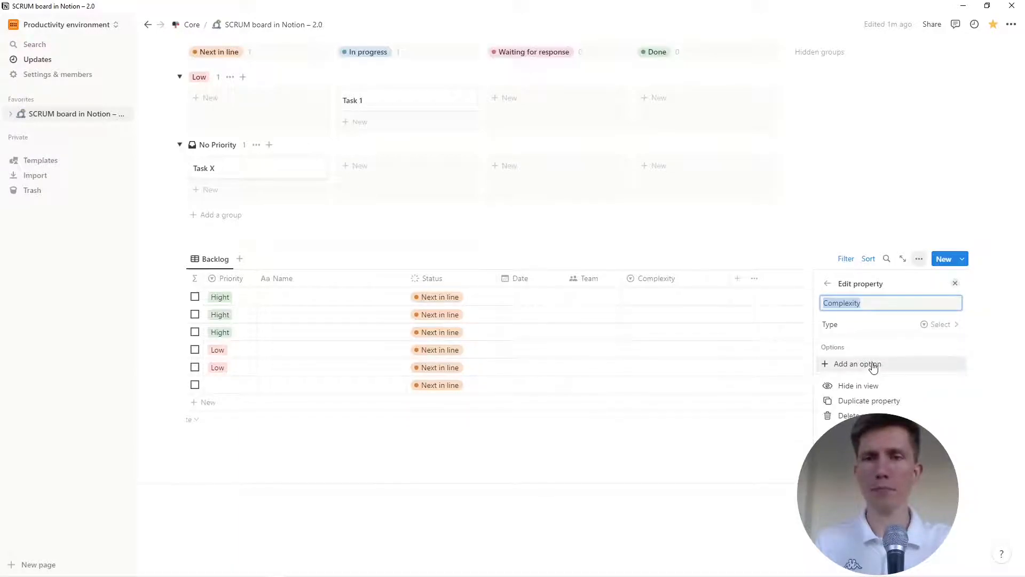
# Add the options "not set", 1, 2, 3 and 4 to the Complexity property
pyautogui.click(887, 367)
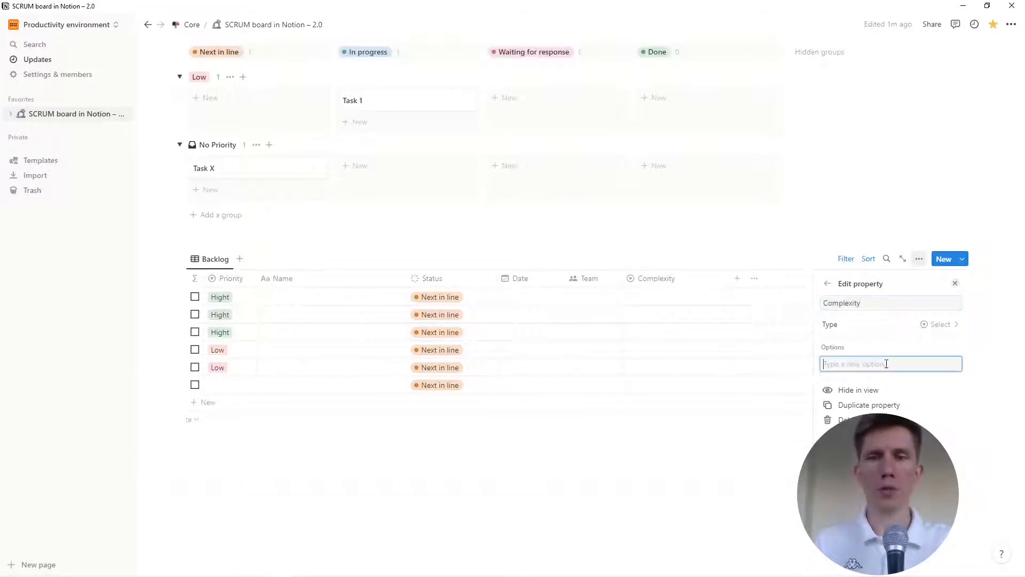
pyautogui.write('not set')
pyautogui.press('Return')
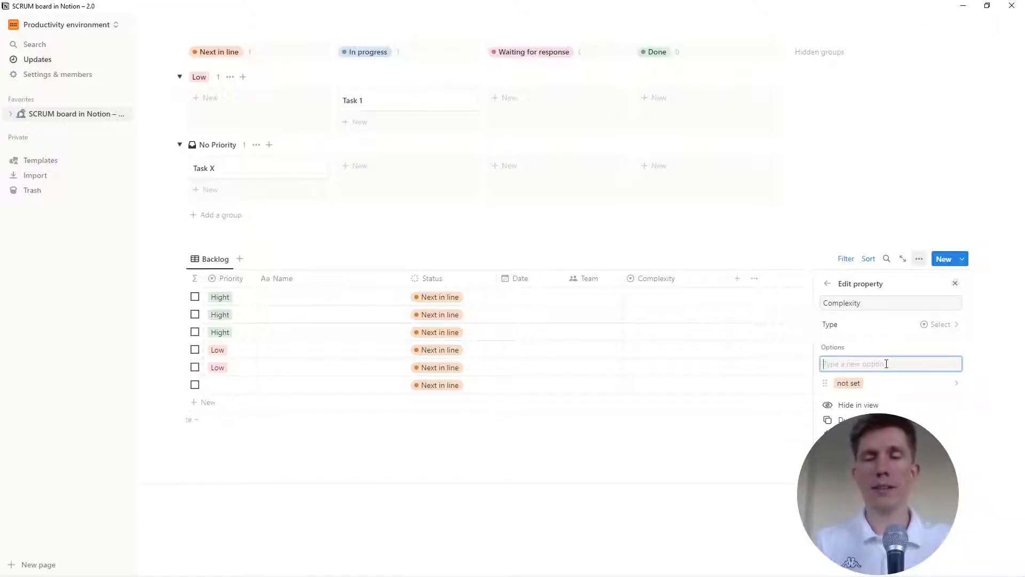
pyautogui.write('1')
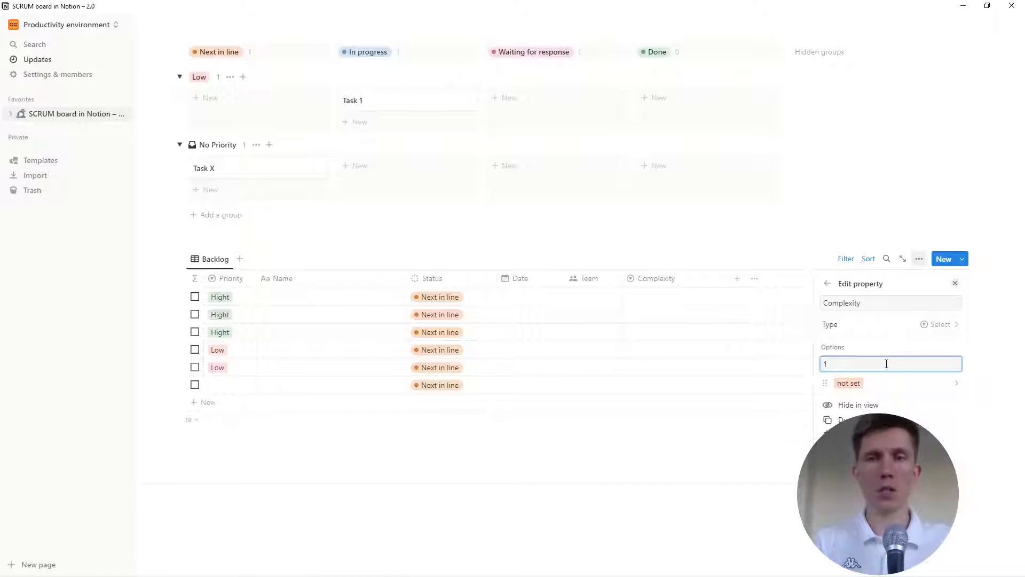
pyautogui.press('Return')
pyautogui.write('2')
pyautogui.press('Return')
pyautogui.write('3')
pyautogui.press('Return')
pyautogui.write('4')
pyautogui.press('Return')
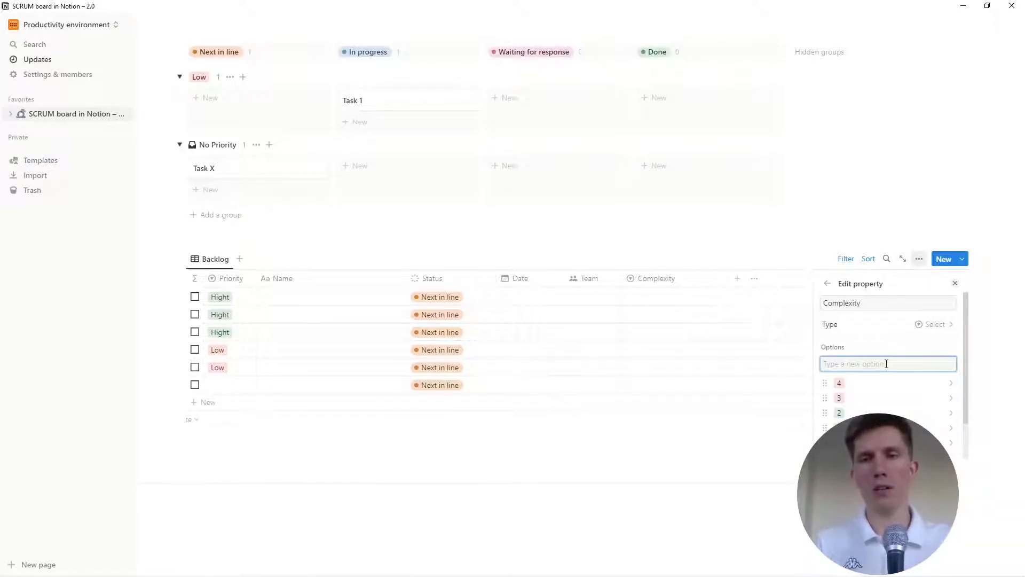
# Rename the Complexity option 4 as 5
pyautogui.click(952, 383)
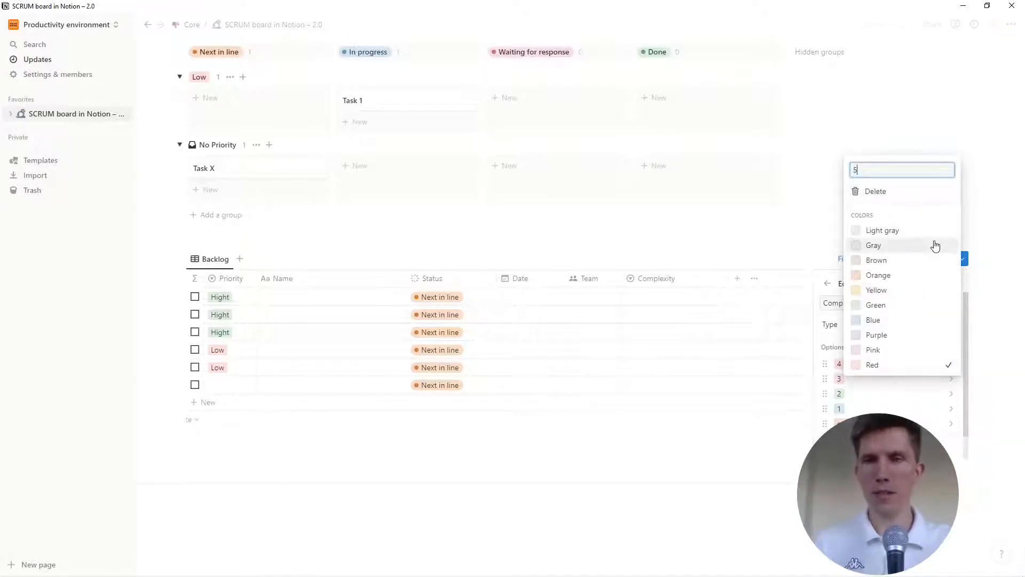
pyautogui.write('5')
pyautogui.press('Return')
# Add the further Complexity options 8, 13, 21, 34 and 55, and close the property settings
pyautogui.click(952, 320)
pyautogui.write('8')
pyautogui.press('Return')
pyautogui.write('13')
pyautogui.press('Return')
pyautogui.write('24')
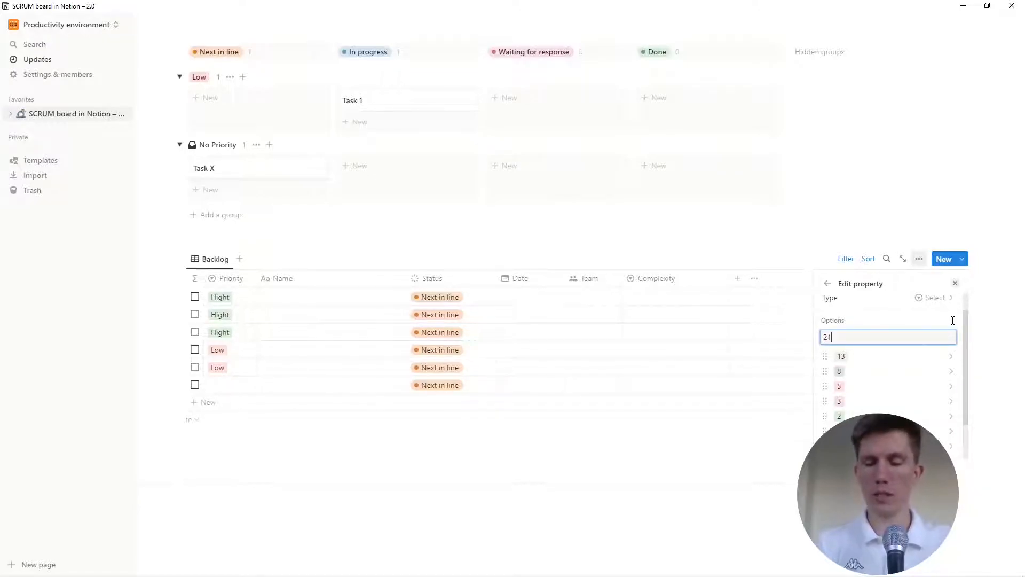
pyautogui.press('Return')
pyautogui.write('34')
pyautogui.press('Return')
pyautogui.write('5')
pyautogui.press('Return')
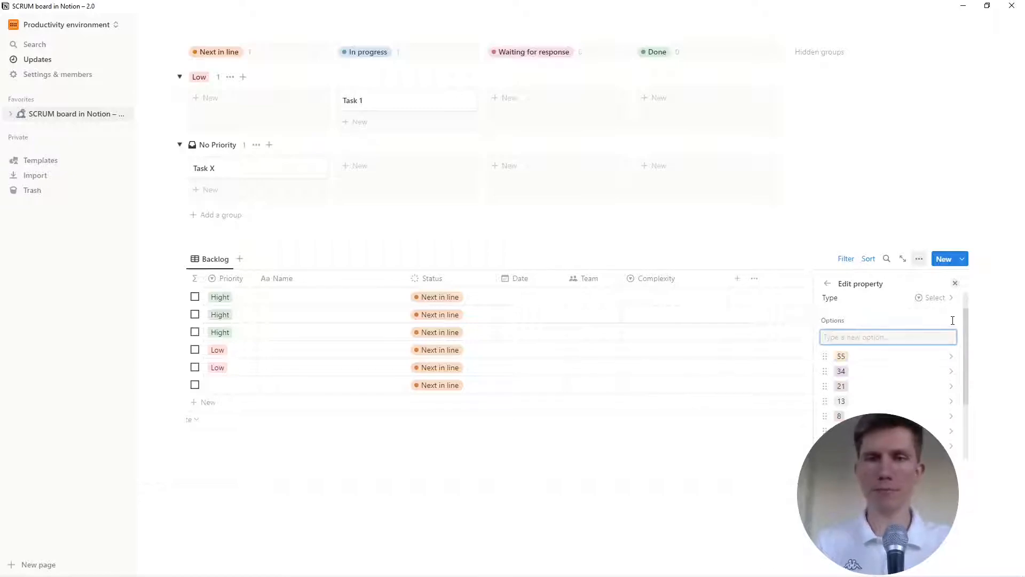
pyautogui.scroll(-1, 858, 315)
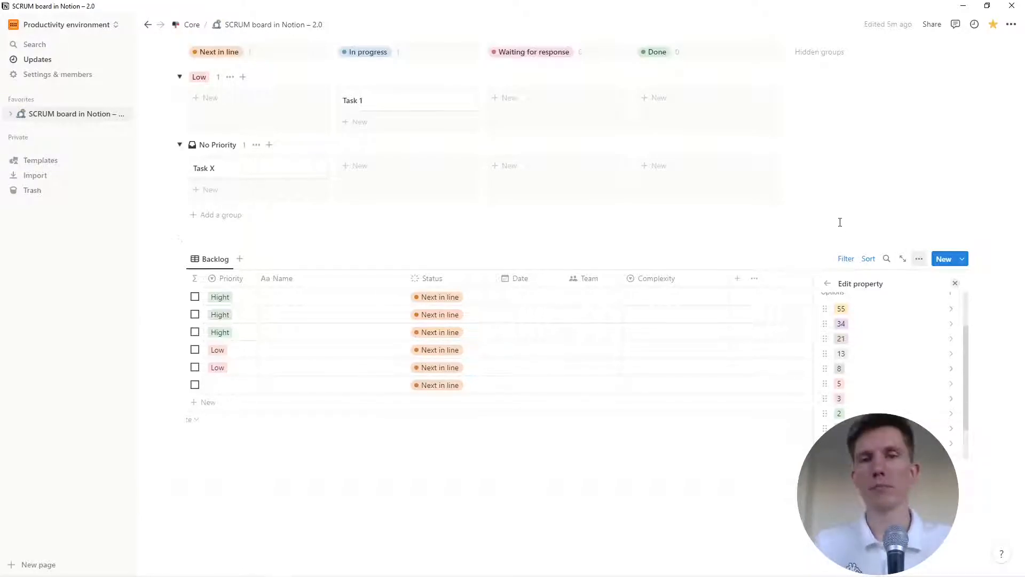
pyautogui.click(977, 232)
# Narrow the Backlog's Complexity column and set the complexity of the first four rows to 3, 1, 1 and 13
pyautogui.moveTo(729, 280); pyautogui.dragTo(687, 294)
pyautogui.click(653, 303)
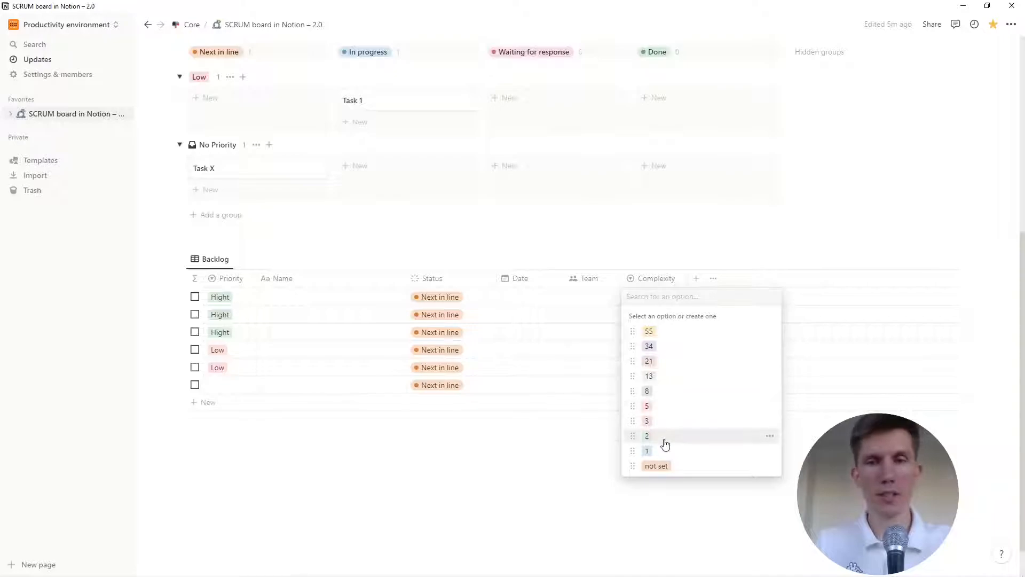
pyautogui.click(670, 420)
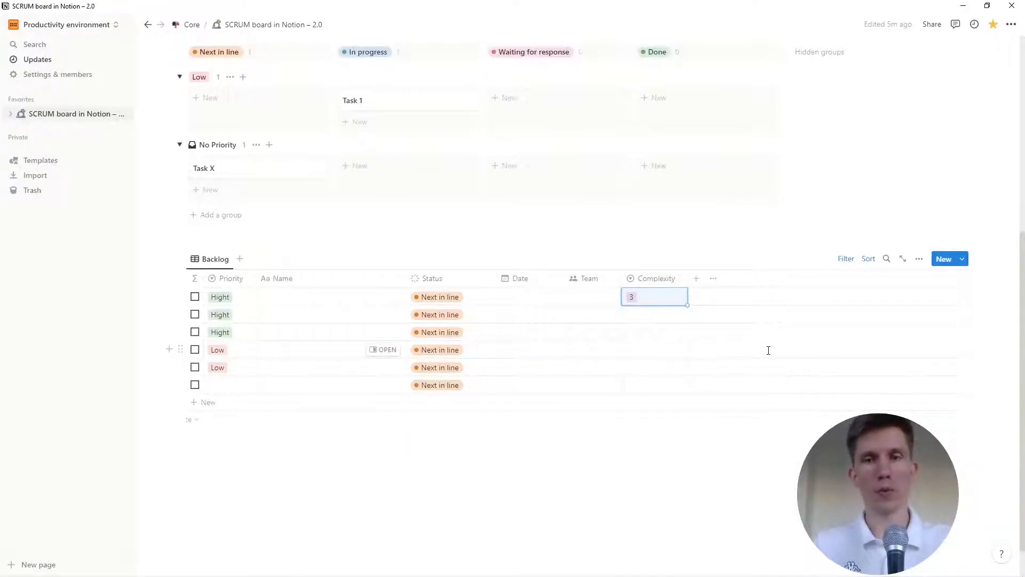
pyautogui.press('Down')
pyautogui.press('Return')
pyautogui.write('1')
pyautogui.press('Return')
pyautogui.click(640, 332)
pyautogui.click(659, 486)
pyautogui.click(681, 349)
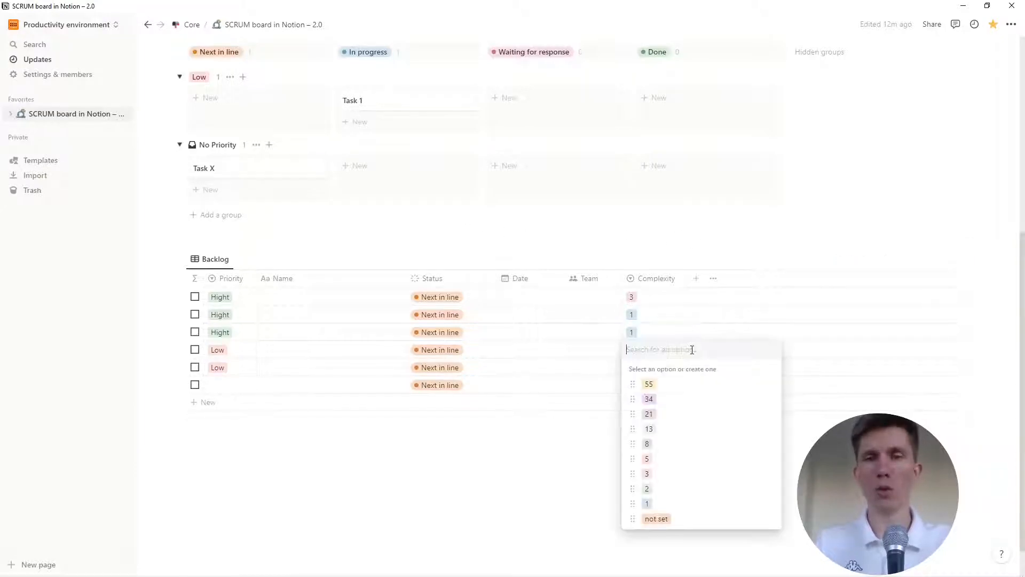
pyautogui.click(676, 433)
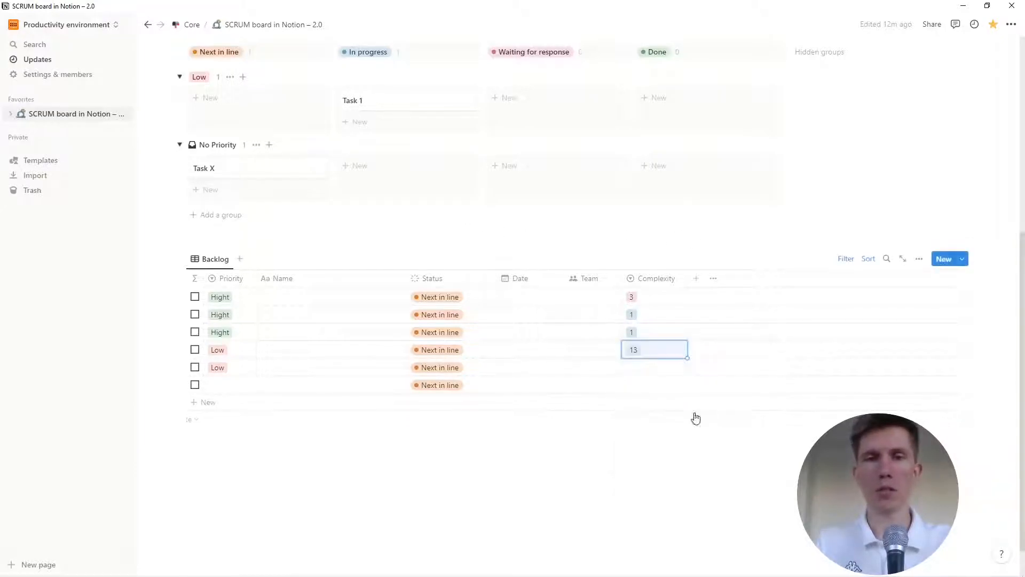
pyautogui.click(255, 235)
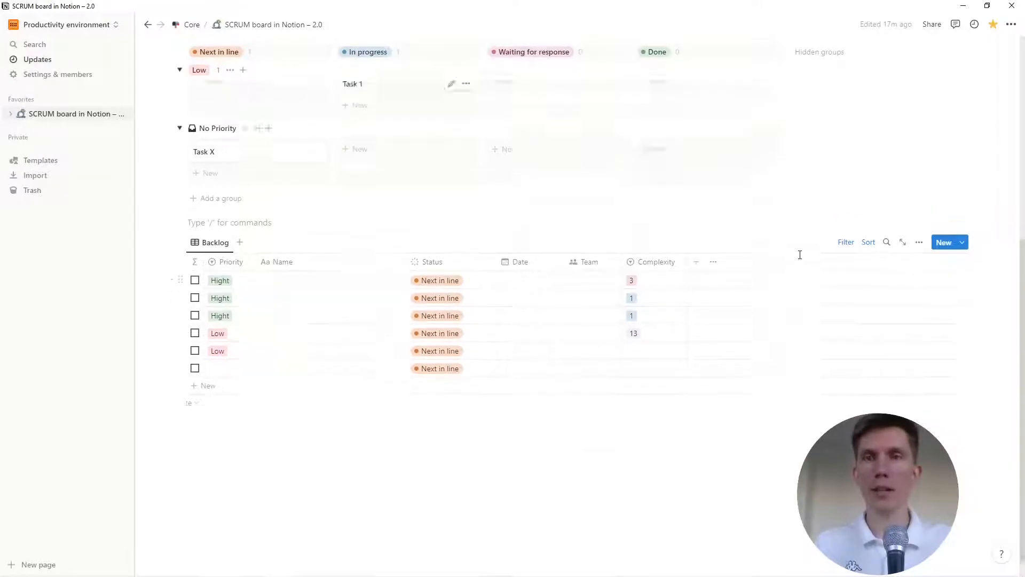
# Show the Complexity property on the cards of the Tasks board
pyautogui.scroll(3, 799, 254)
pyautogui.click(919, 104)
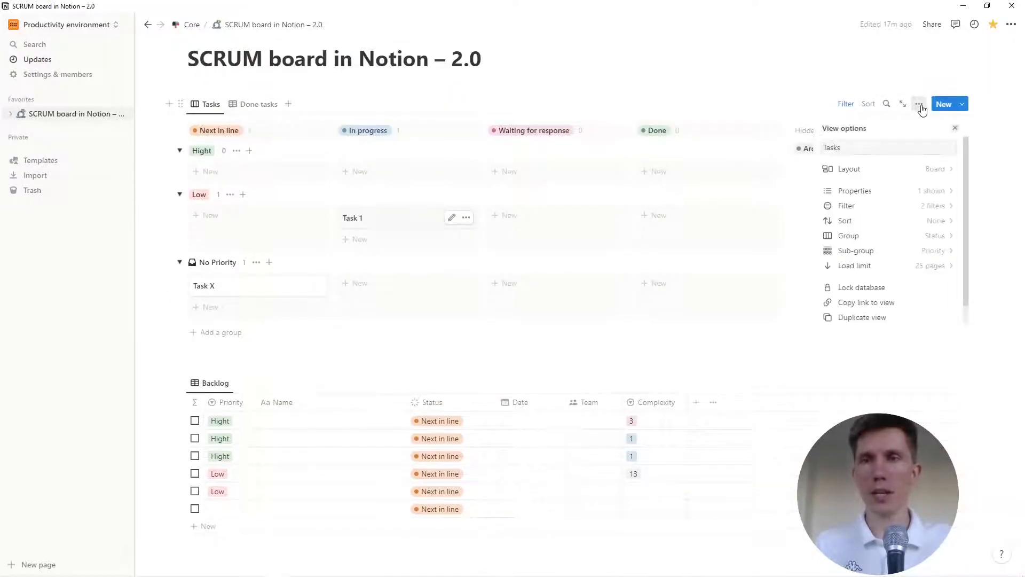
pyautogui.click(859, 190)
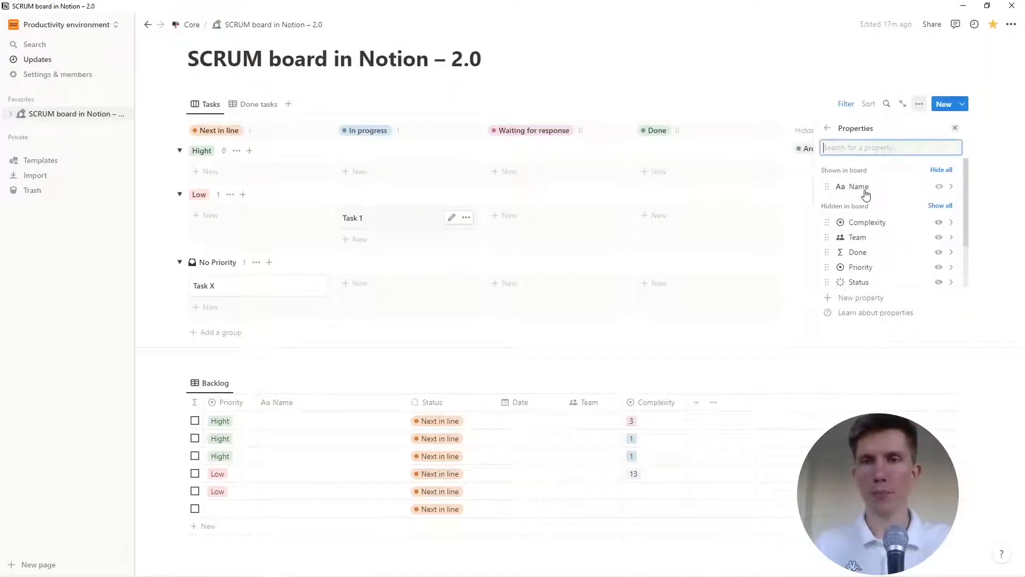
pyautogui.click(939, 227)
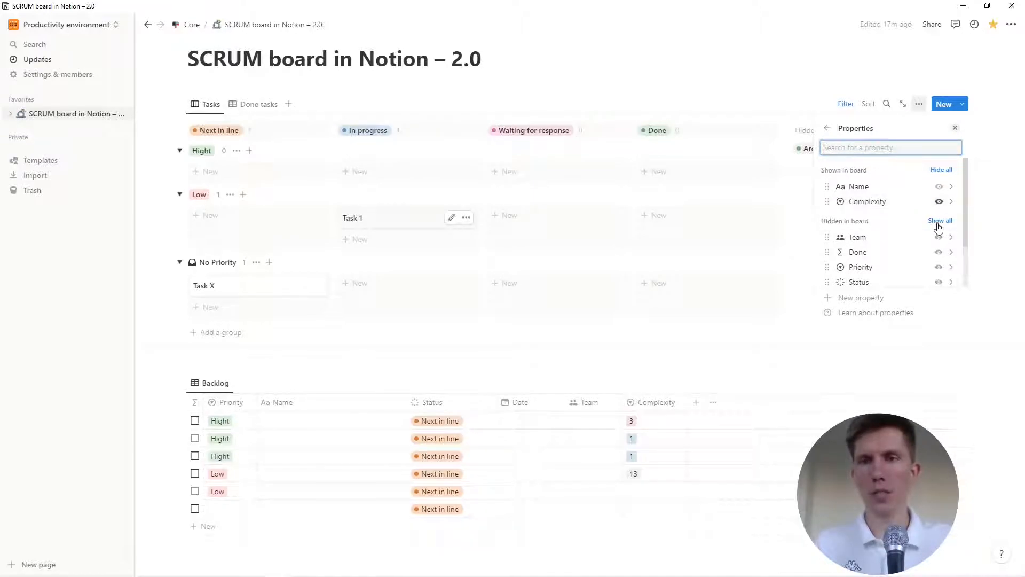
pyautogui.press('Escape')
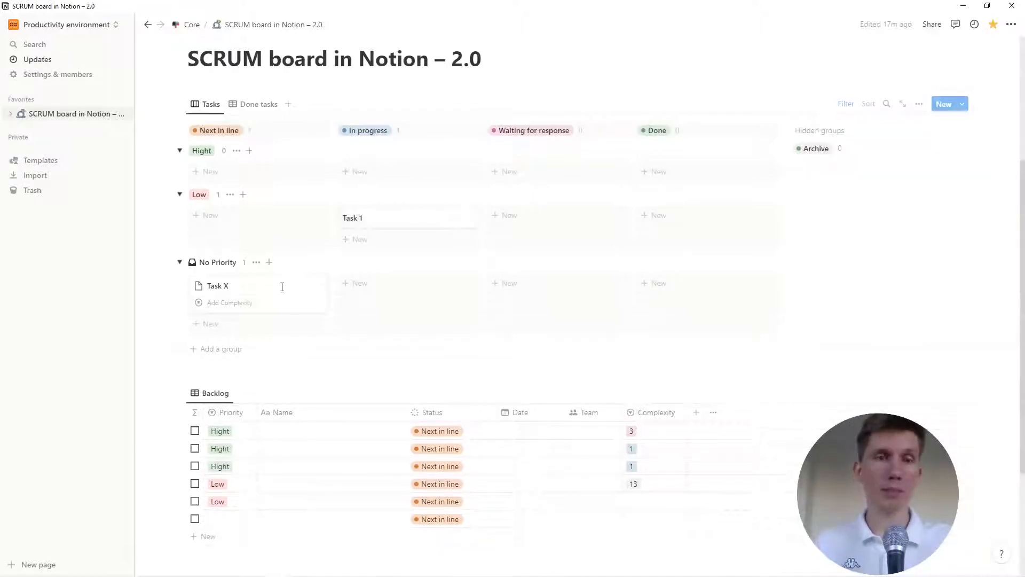
# Set the complexity of Task X to "not set" and of Task 1 to 3 on the Tasks board
pyautogui.click(226, 308)
pyautogui.click(240, 338)
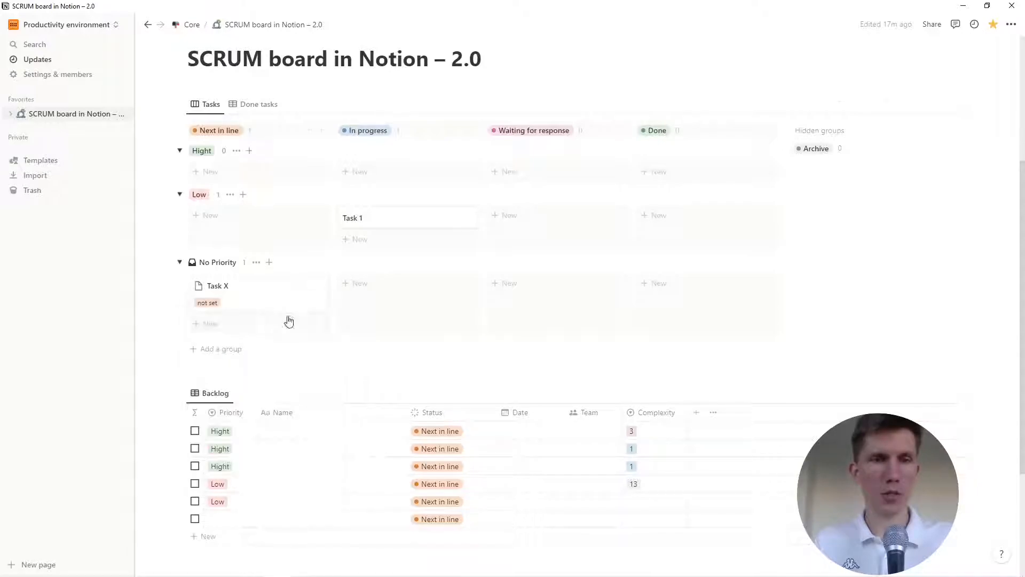
pyautogui.click(378, 237)
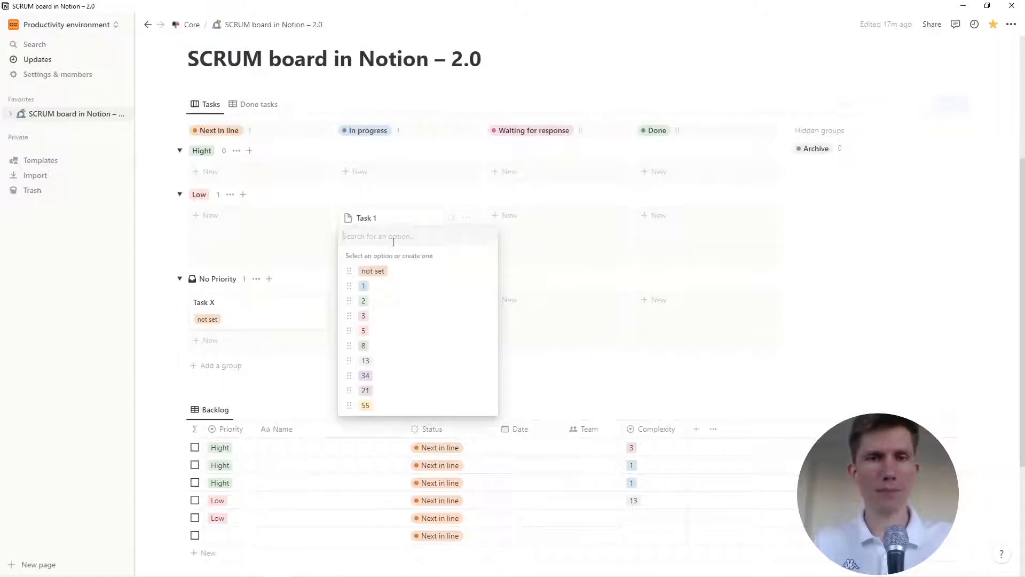
pyautogui.click(389, 318)
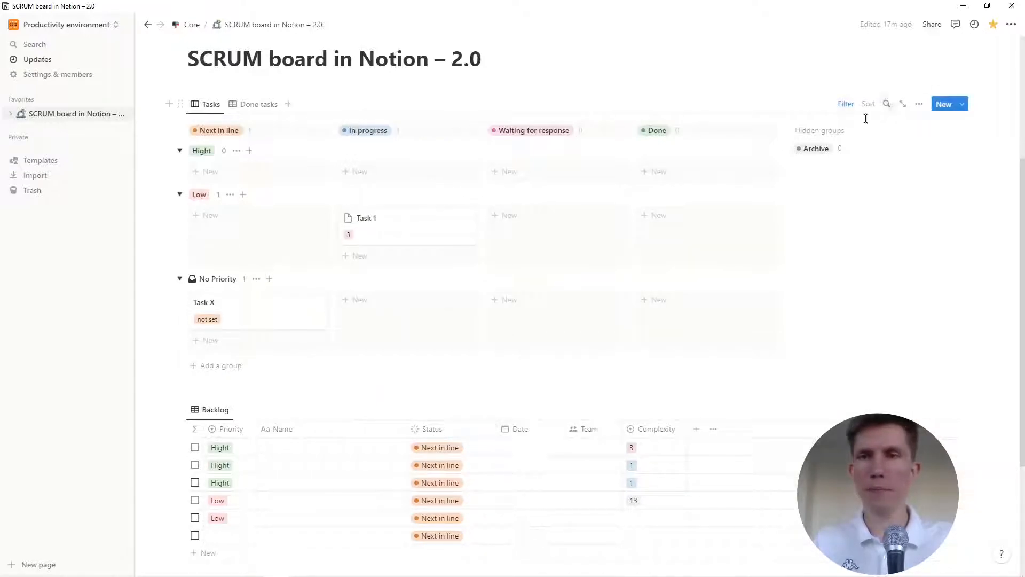
# Add a filter to the Tasks board that keeps only tasks whose Complexity is not empty
pyautogui.click(847, 105)
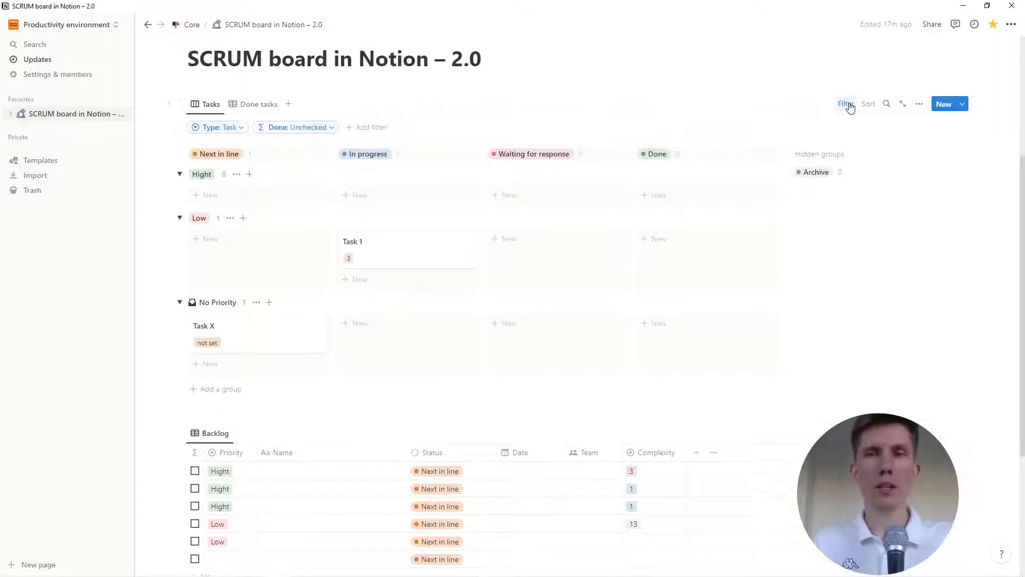
pyautogui.click(380, 129)
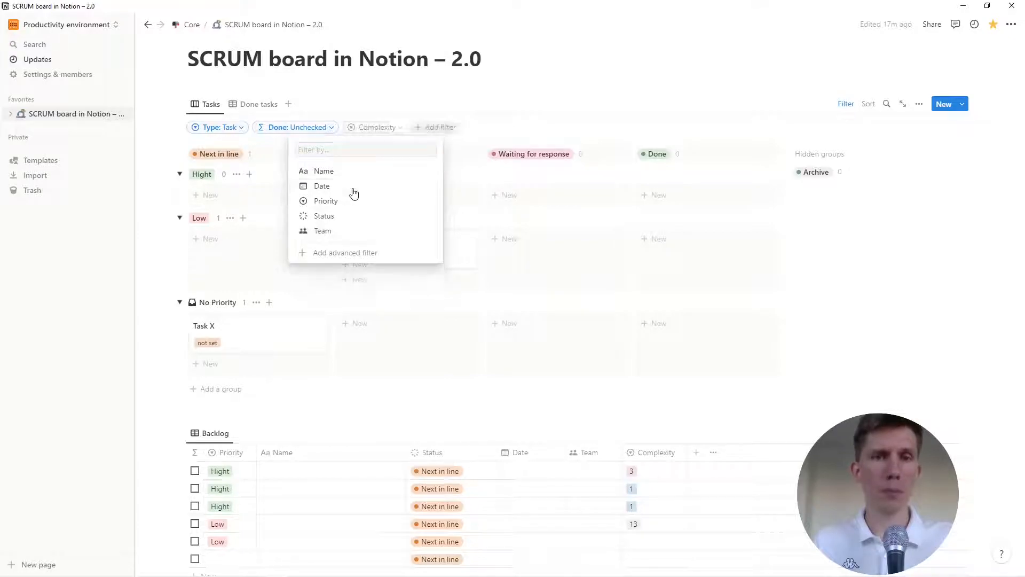
pyautogui.click(353, 192)
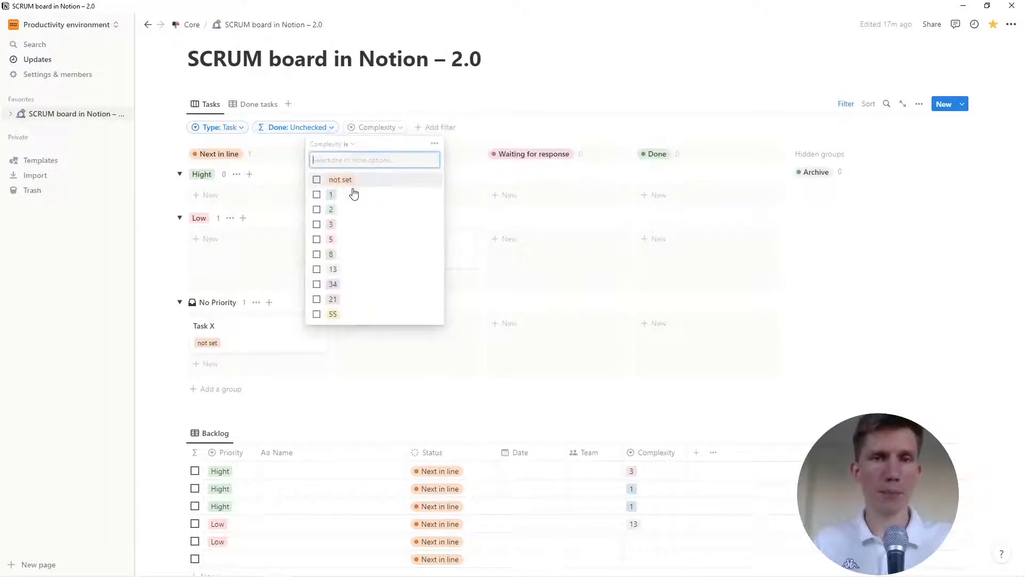
pyautogui.click(354, 143)
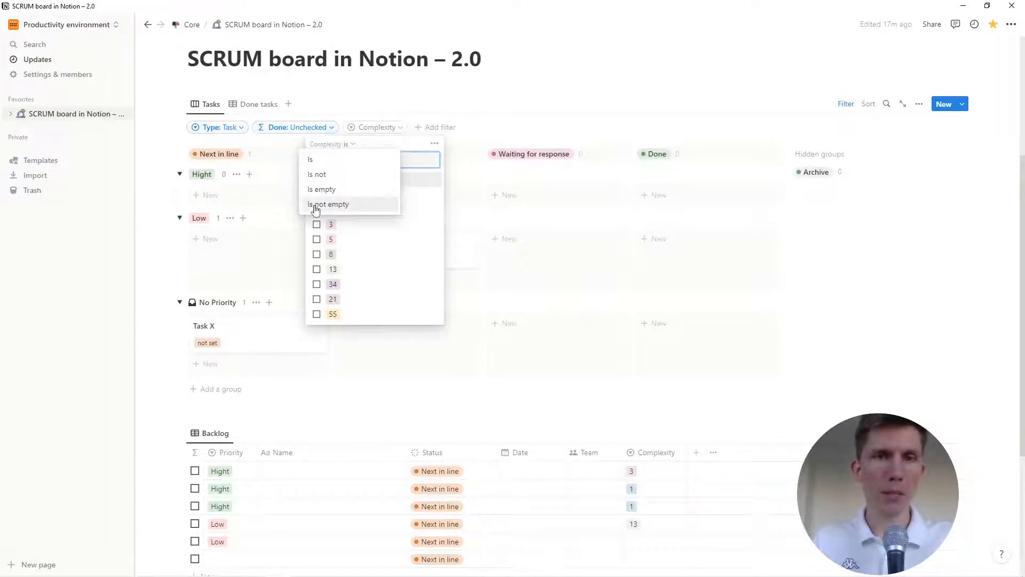
pyautogui.click(370, 206)
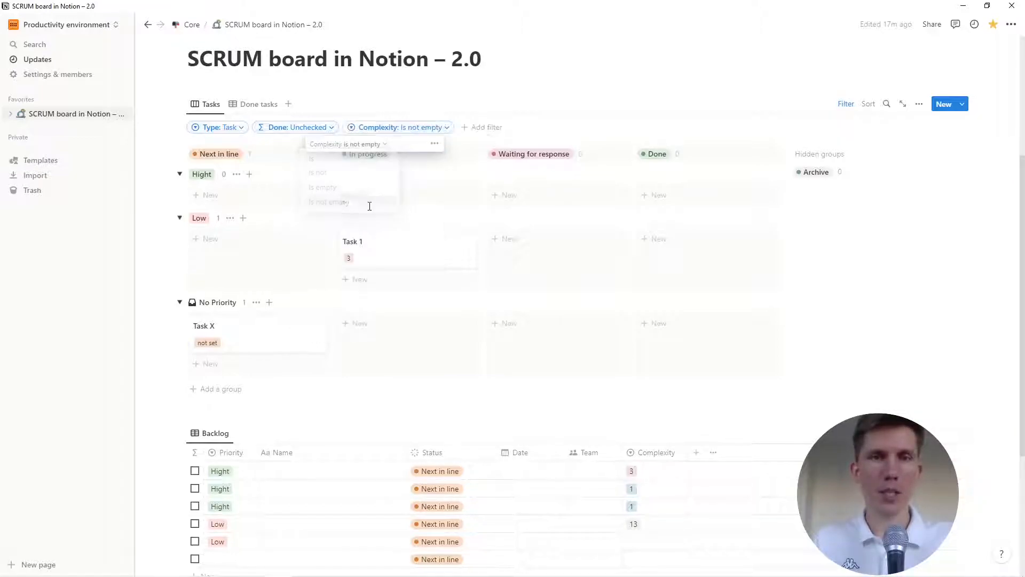
pyautogui.click(544, 112)
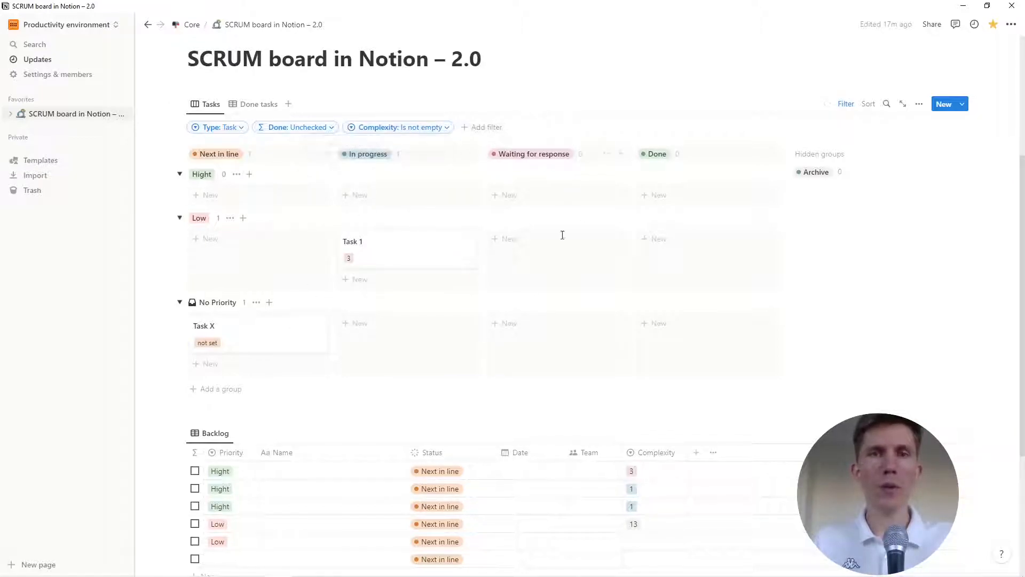
# Create a card named "New one" in the Next in line column under Hight priority
pyautogui.click(220, 201)
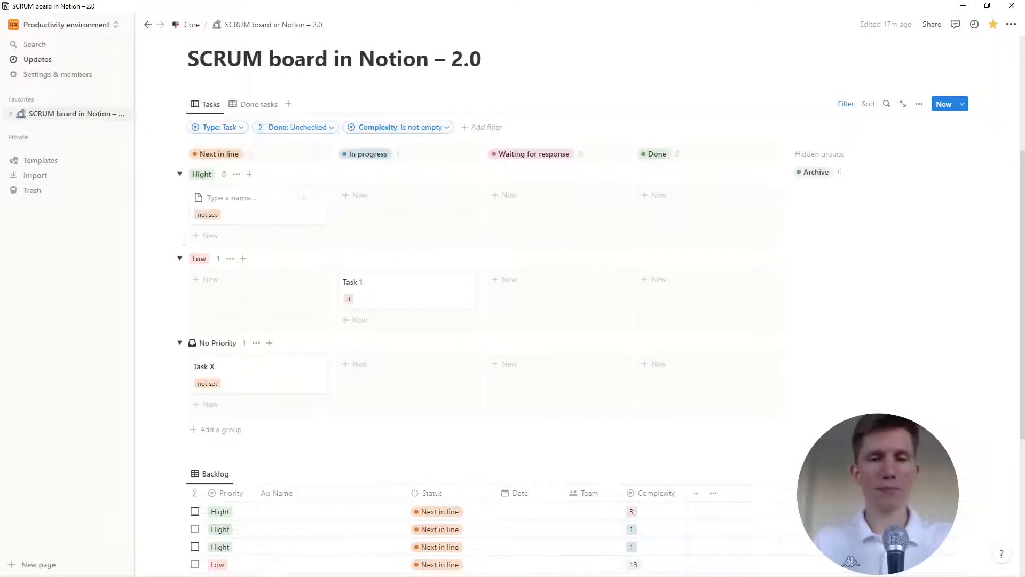
pyautogui.write('New one')
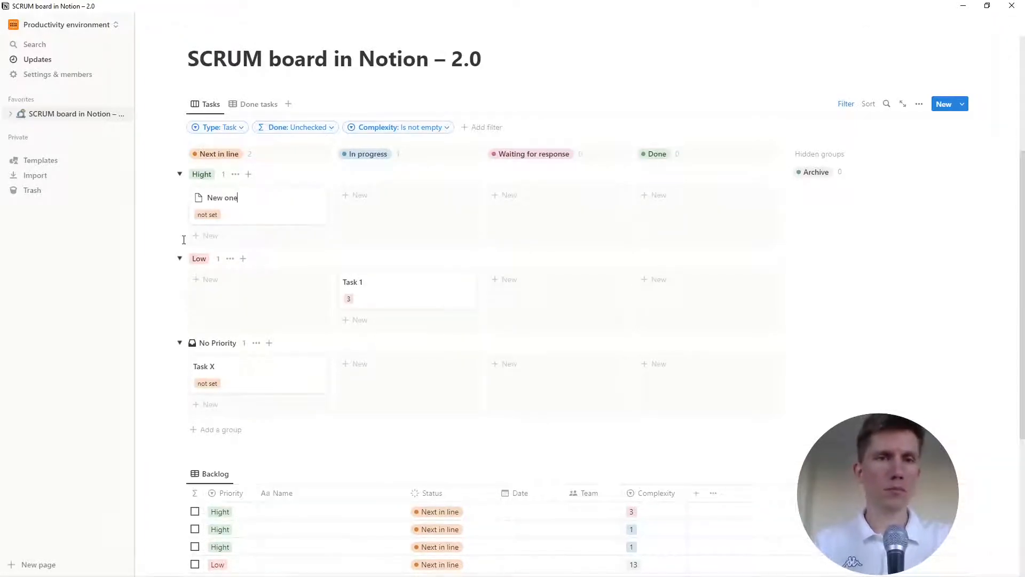
pyautogui.press('Escape')
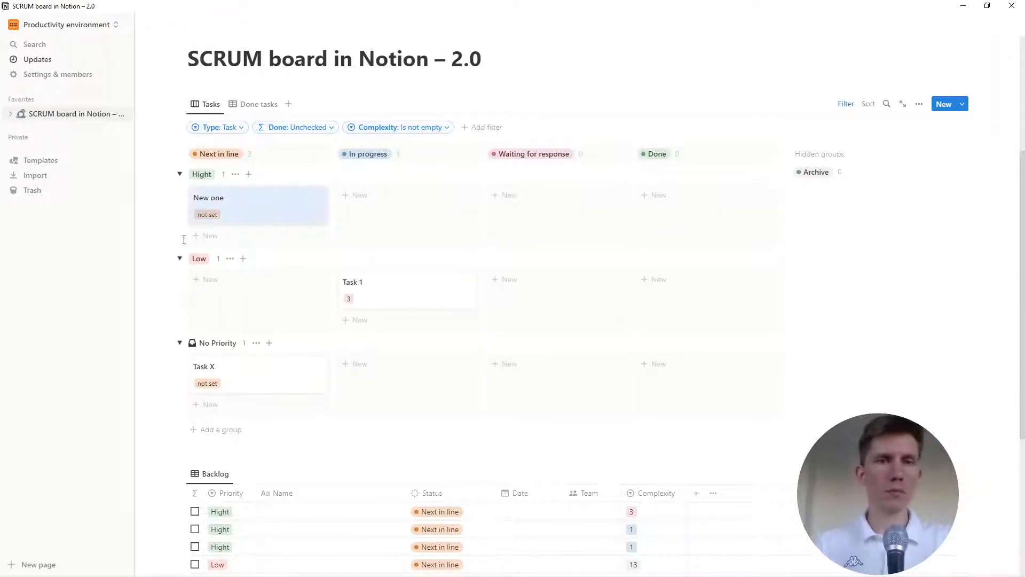
# Set the complexity of the "New one" card to 8 and reset it to "not set"
pyautogui.click(215, 221)
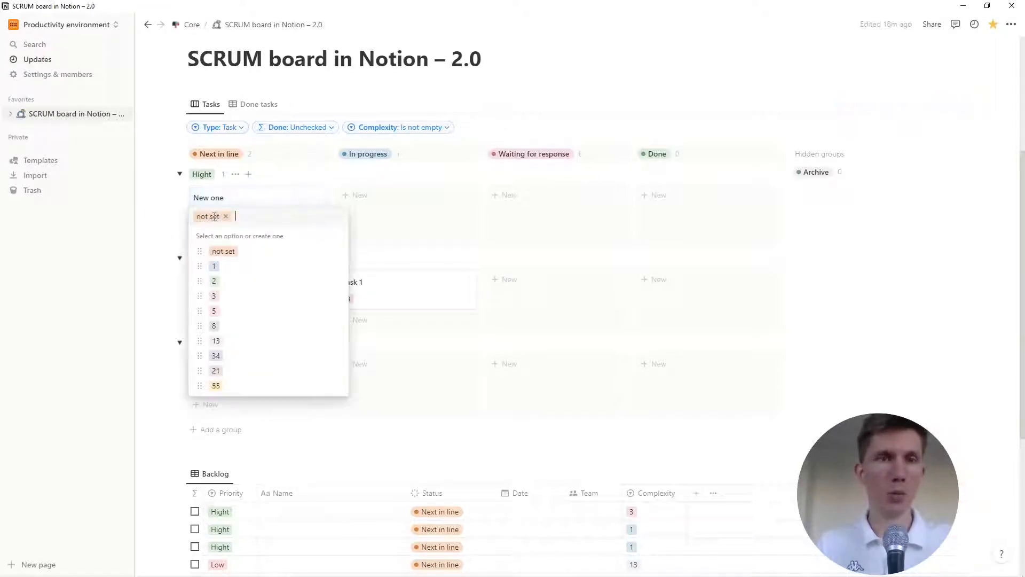
pyautogui.click(230, 302)
pyautogui.click(200, 215)
pyautogui.click(227, 327)
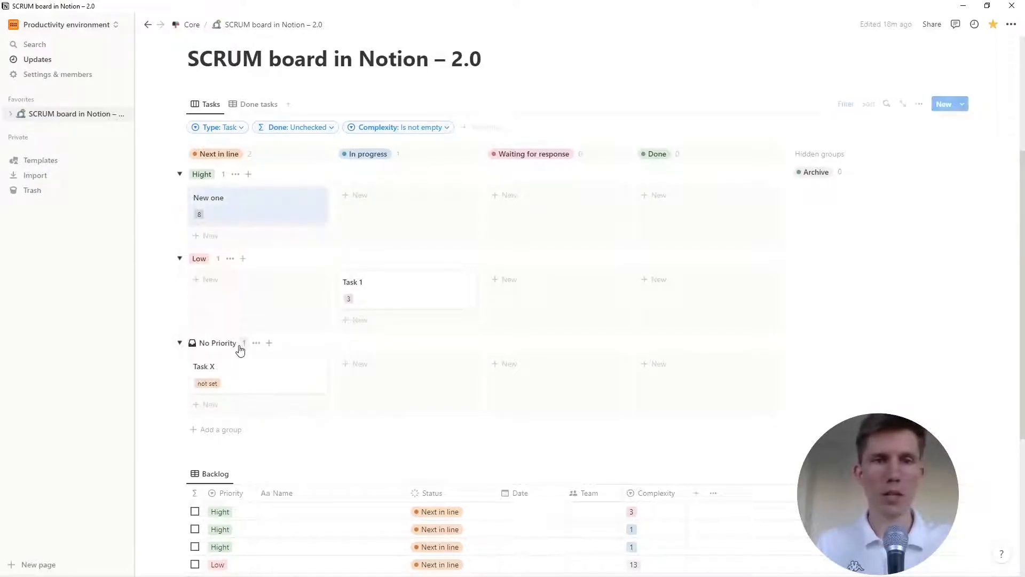
pyautogui.click(199, 215)
pyautogui.click(217, 248)
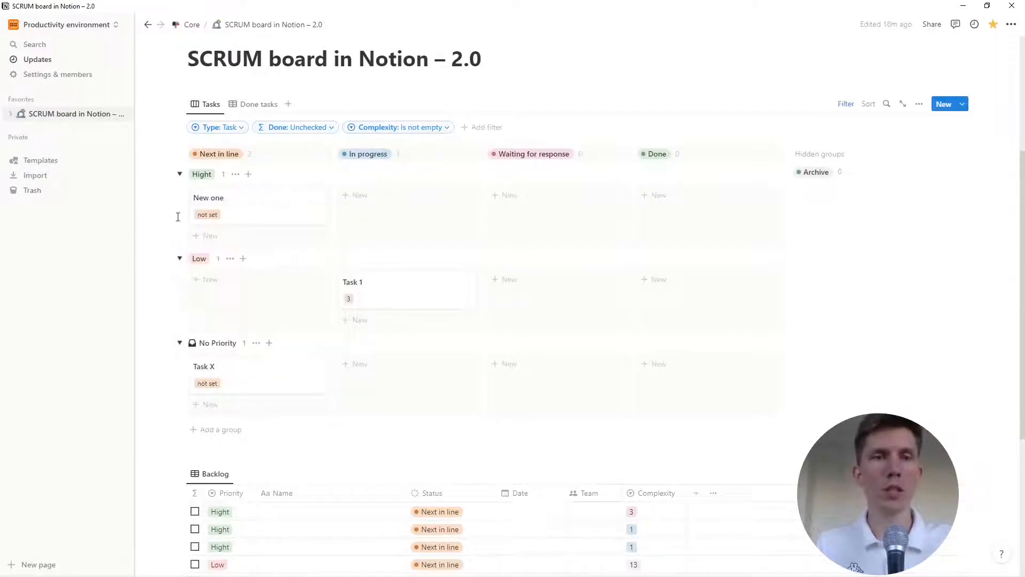
# Hide the filter bar of the Tasks board and show the filter bar of the Backlog table
pyautogui.click(845, 105)
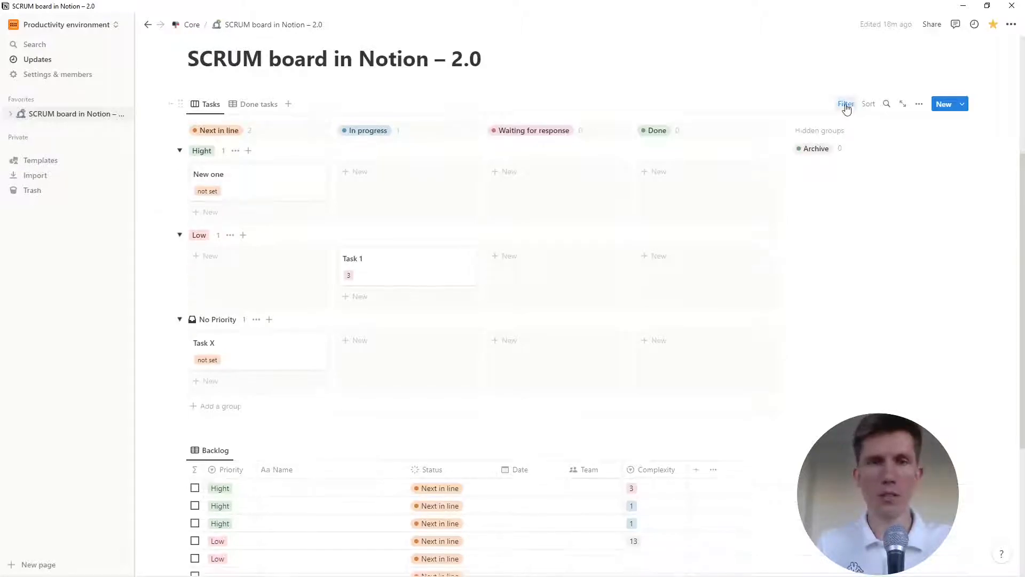
pyautogui.scroll(-3, 442, 251)
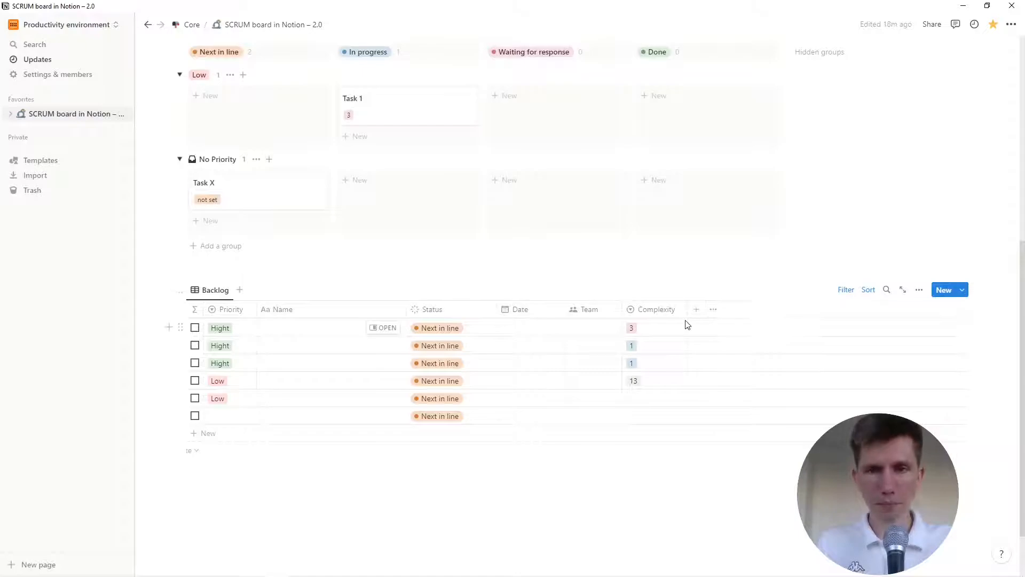
pyautogui.click(848, 290)
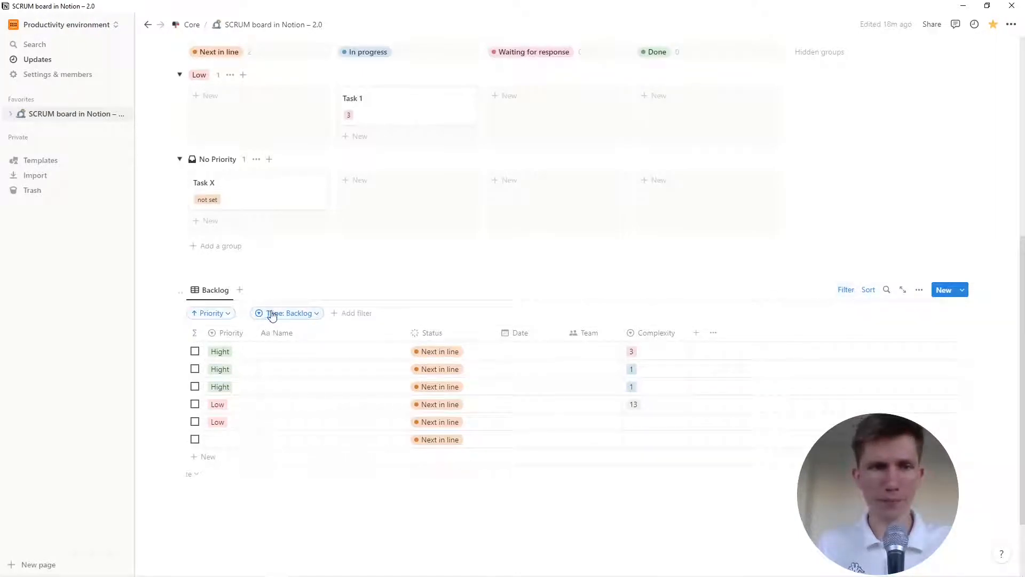
# Set Complexity to "not set" for the two Backlog rows that have no complexity value
pyautogui.click(631, 404)
pyautogui.press('Escape')
pyautogui.click(654, 425)
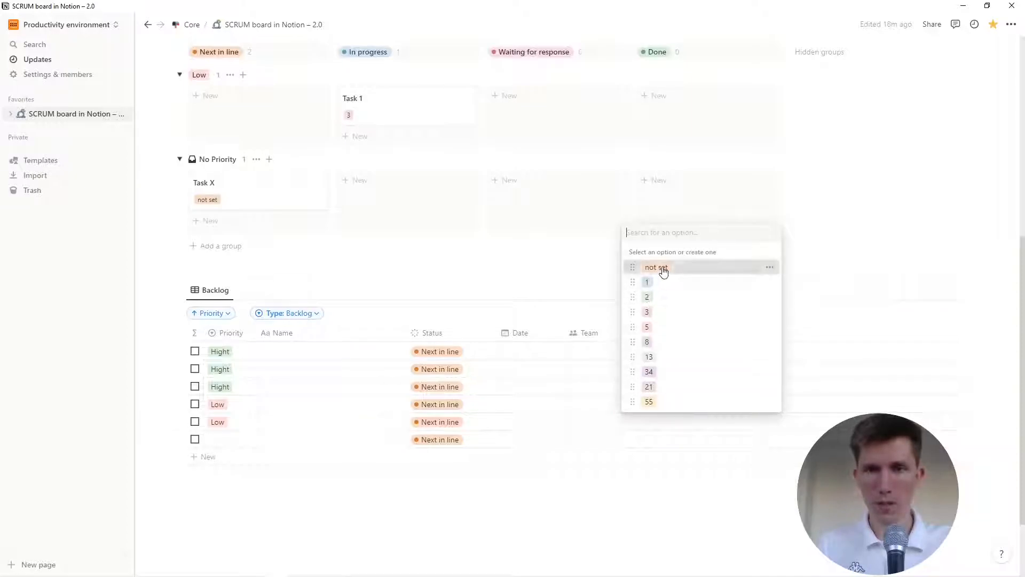
pyautogui.click(662, 267)
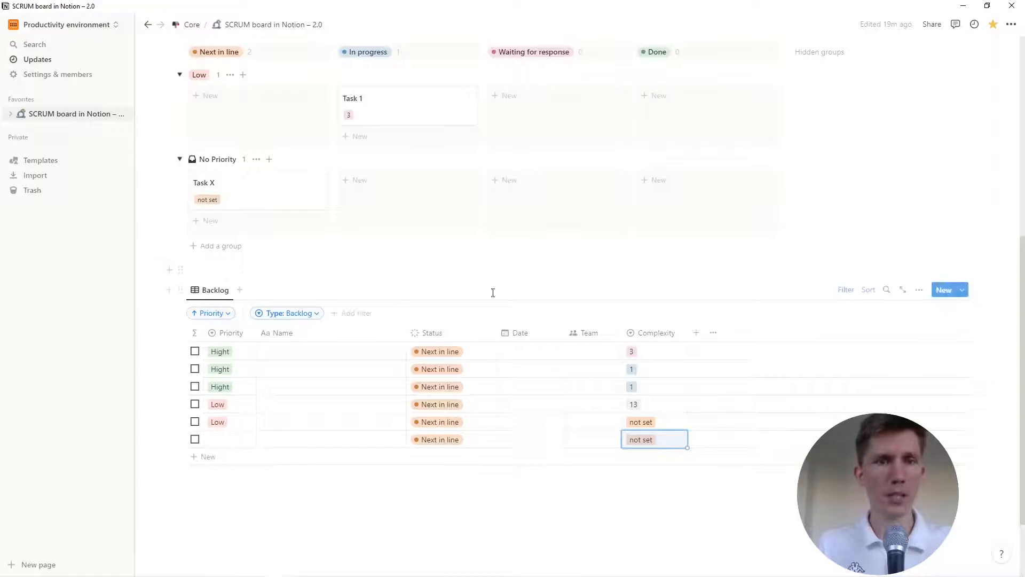
# Filter the Backlog table to rows whose Complexity is not empty, and add two blank rows to it
pyautogui.click(350, 313)
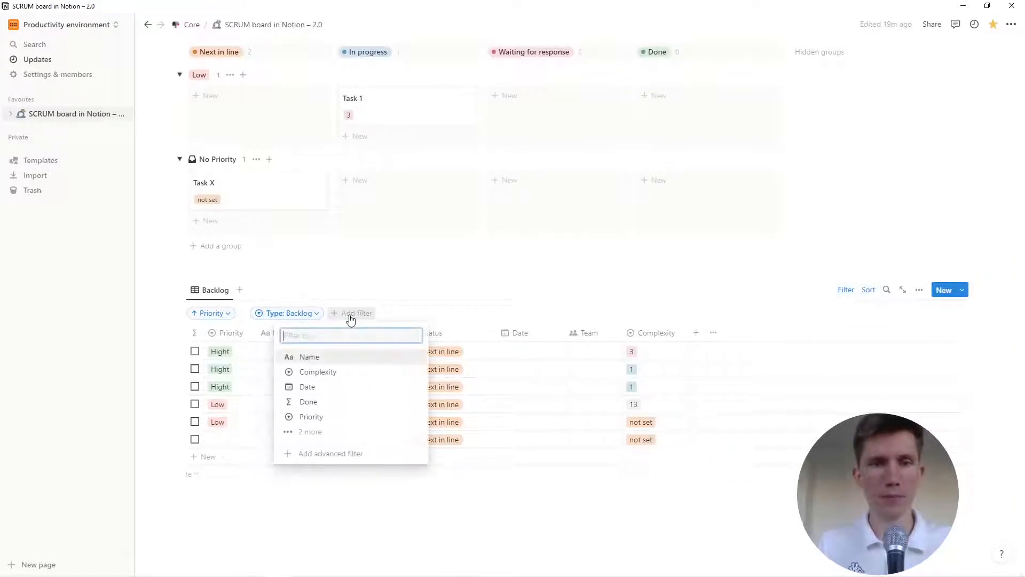
pyautogui.click(340, 369)
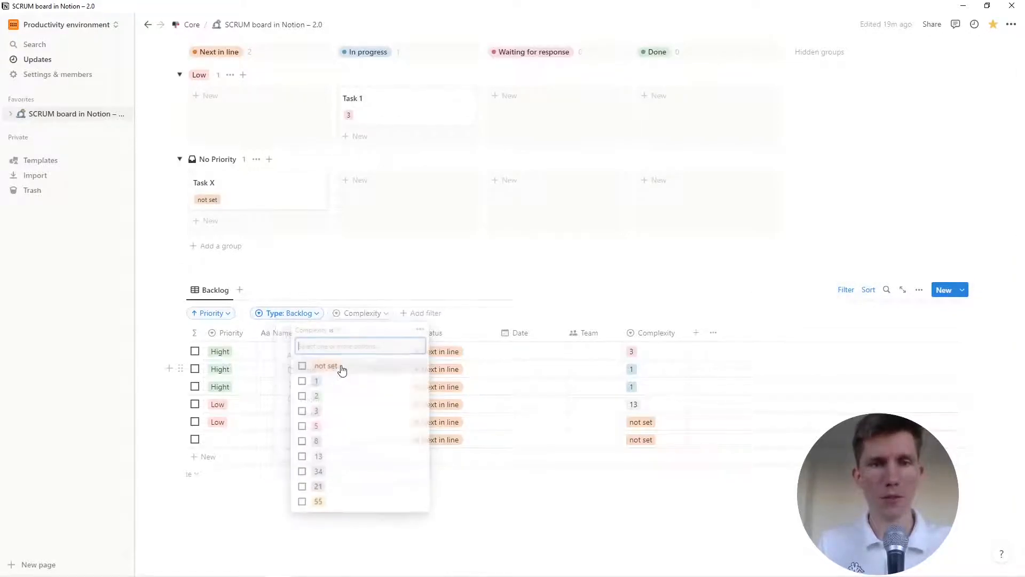
pyautogui.click(337, 330)
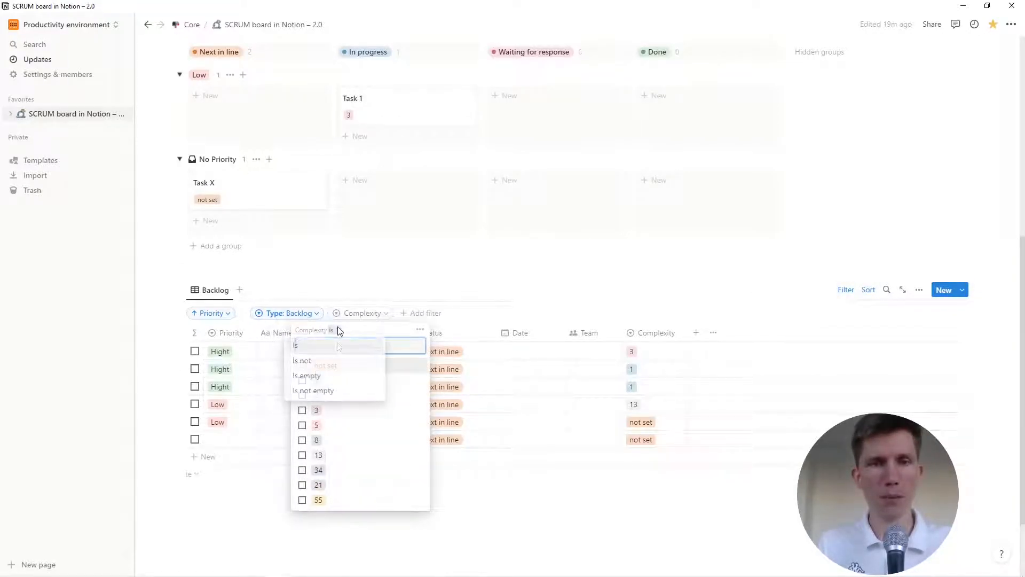
pyautogui.click(347, 391)
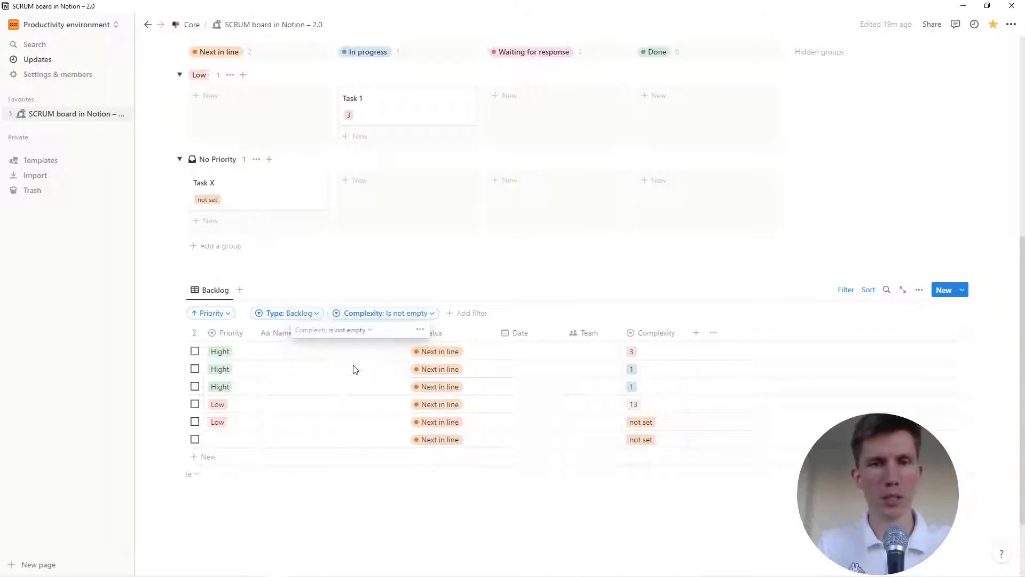
pyautogui.click(254, 271)
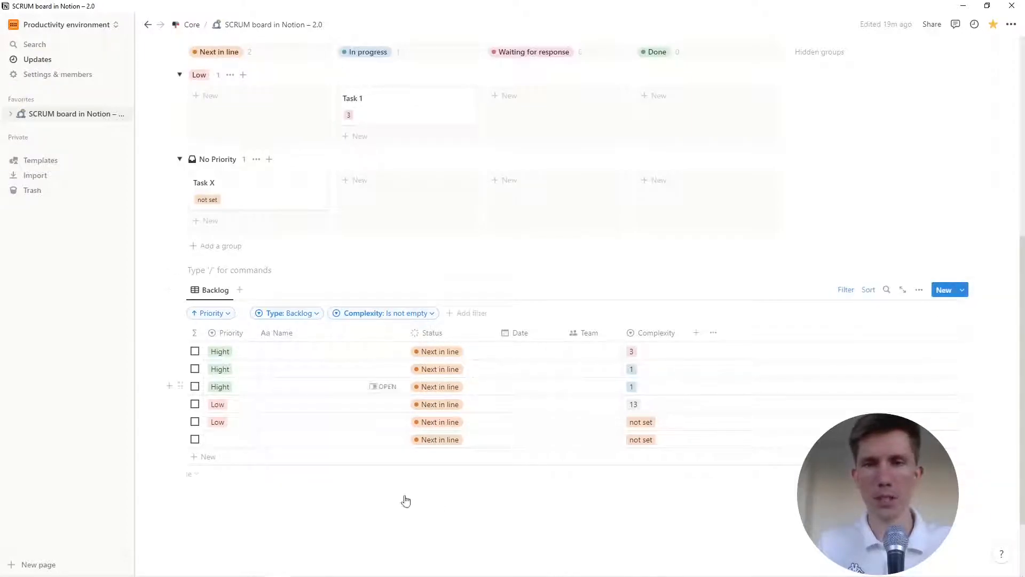
pyautogui.click(205, 457)
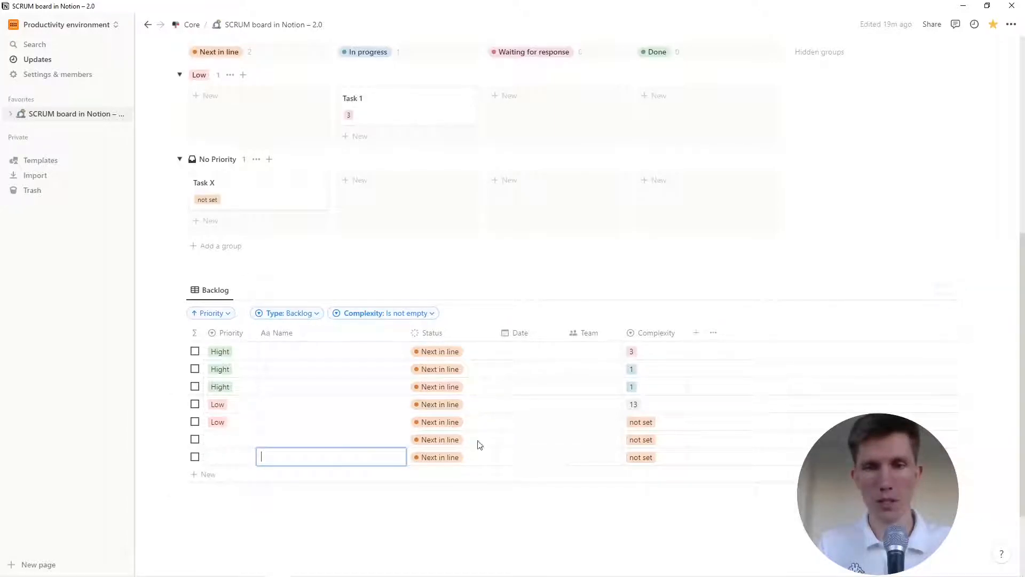
pyautogui.click(202, 475)
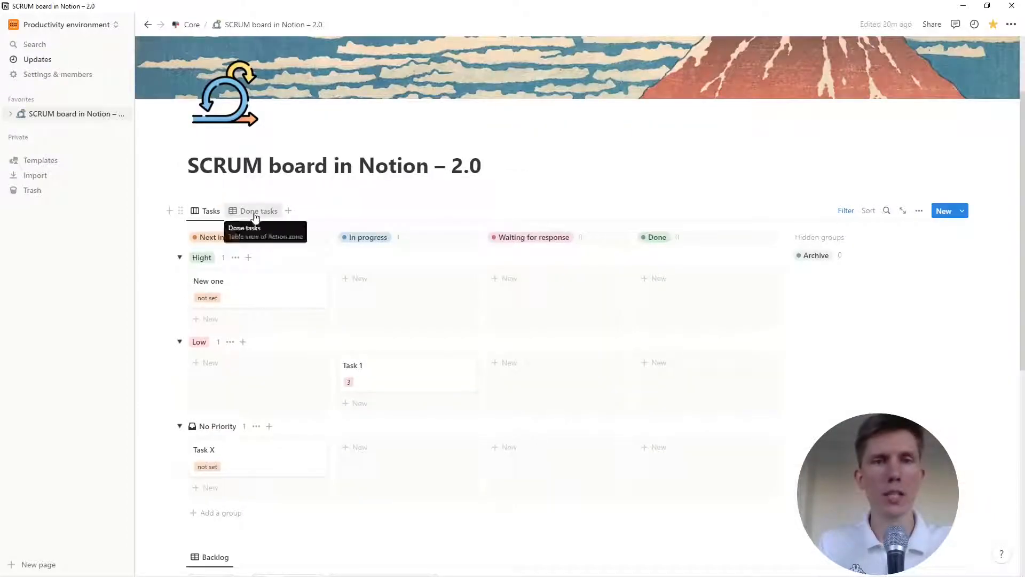
# In the Done tasks view, move the Complexity column before Name and set the two tasks' complexity to 2 and 3
pyautogui.click(256, 212)
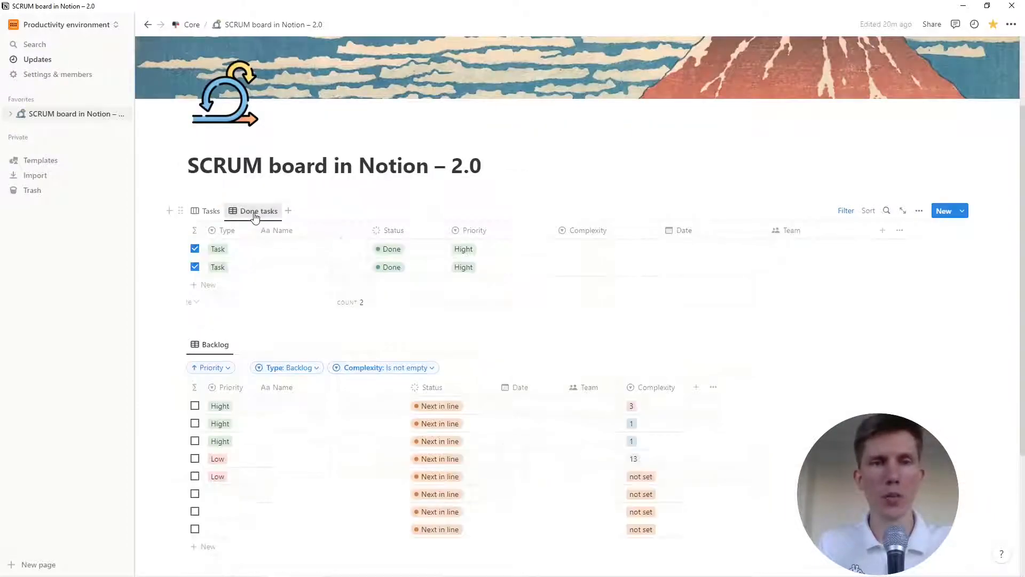
pyautogui.moveTo(630, 233); pyautogui.dragTo(358, 229)
pyautogui.click(292, 253)
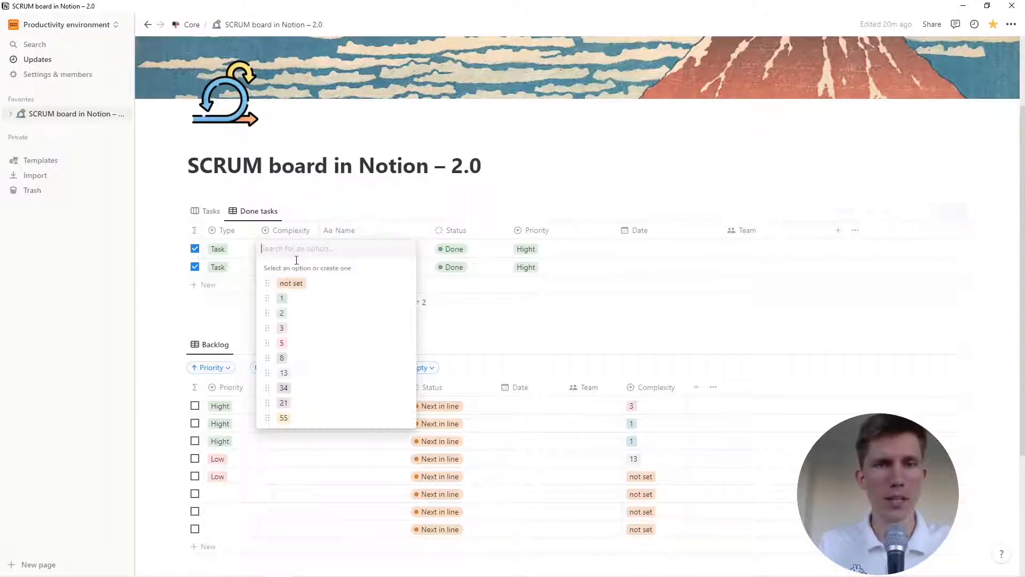
pyautogui.click(315, 313)
pyautogui.click(289, 267)
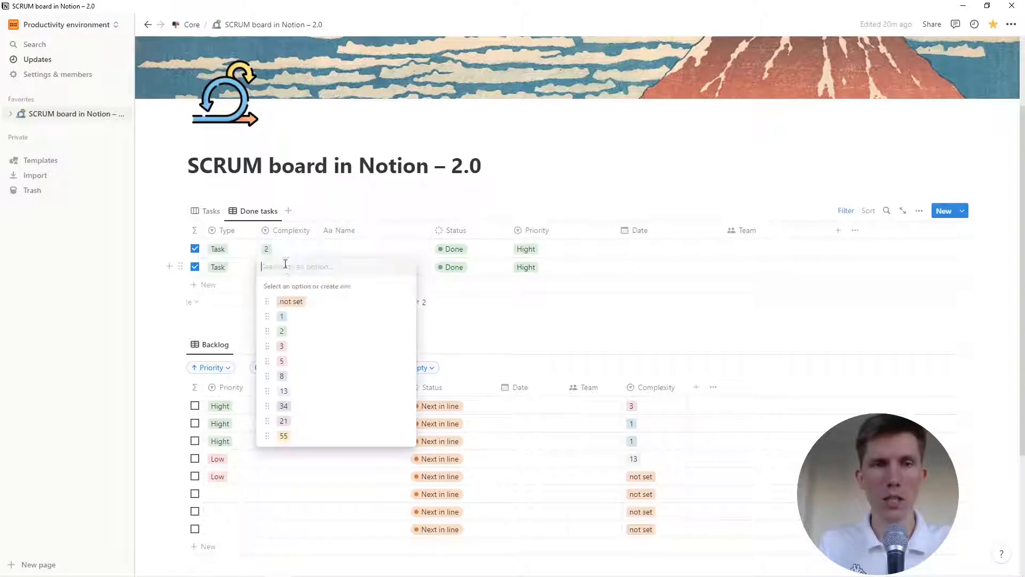
pyautogui.click(293, 346)
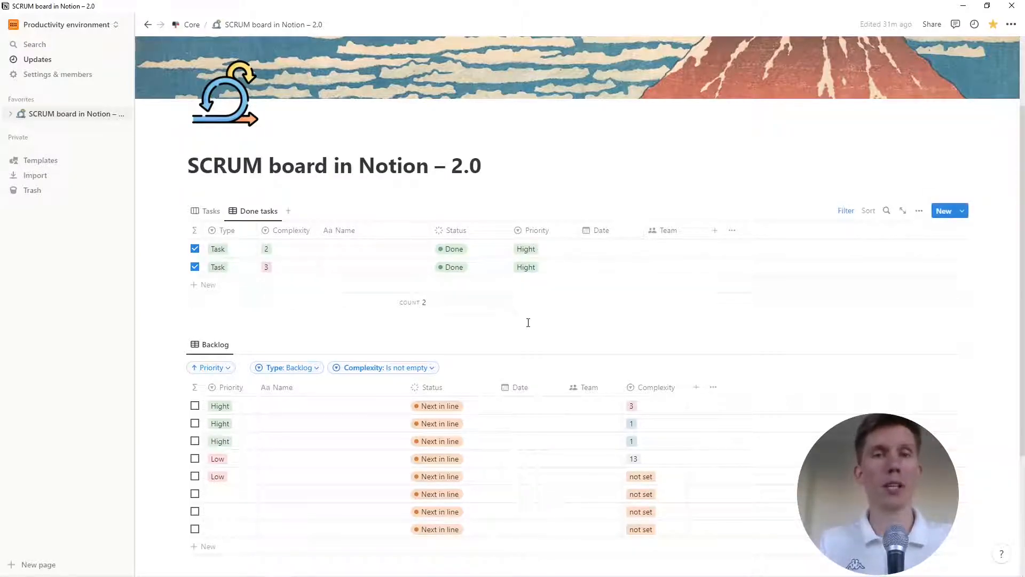
# Insert a table view between the page title and the Tasks board, using a new database named "Projects"
pyautogui.click(264, 192)
pyautogui.write('/t')
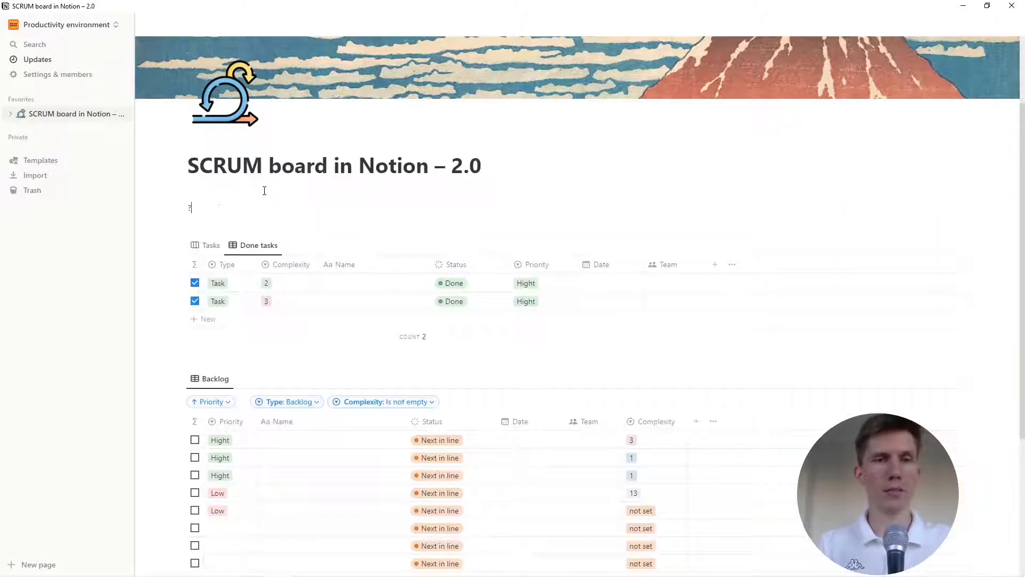
pyautogui.write('abl')
pyautogui.press('Down')
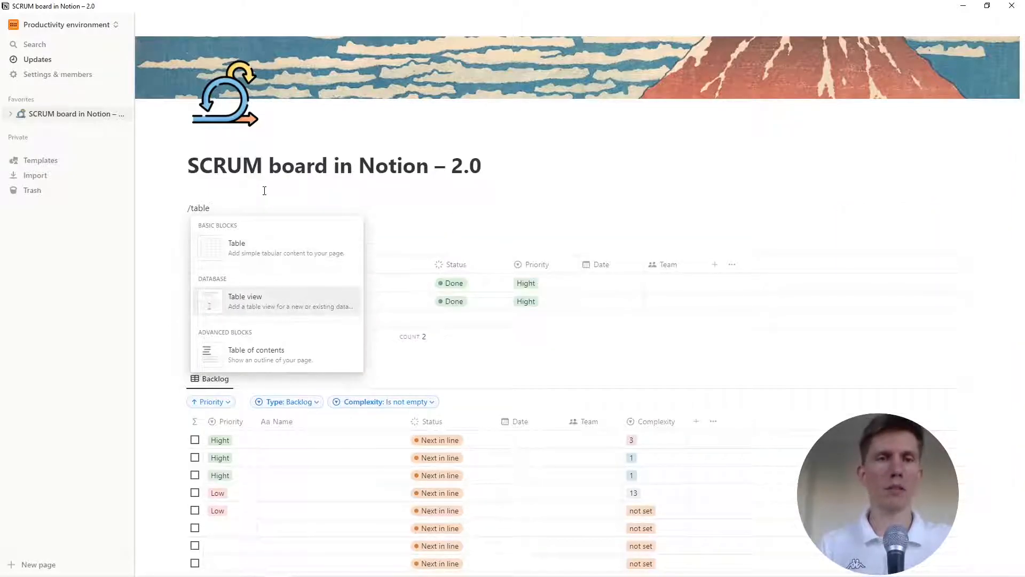
pyautogui.press('Return')
pyautogui.write('Projects')
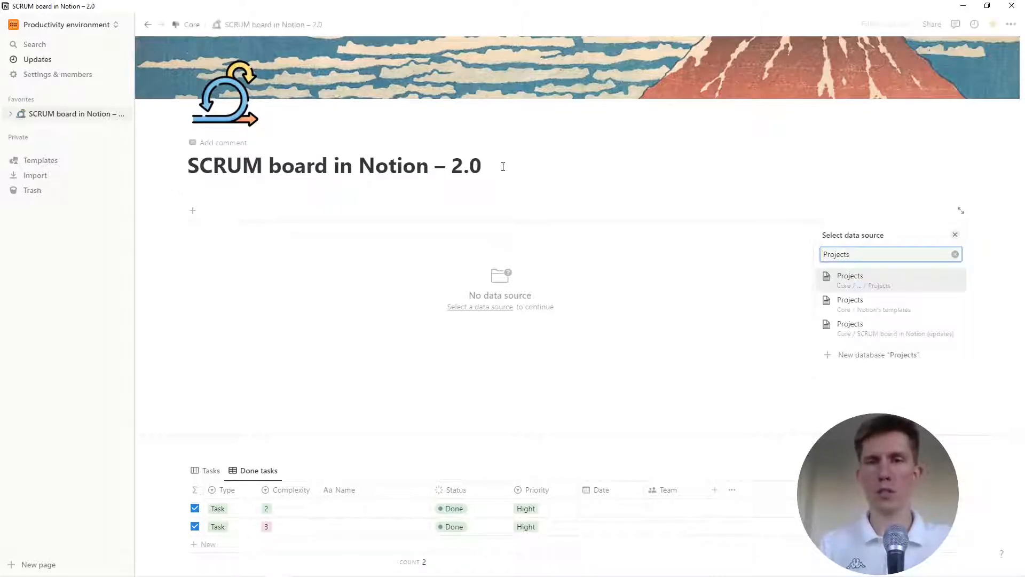
pyautogui.click(867, 363)
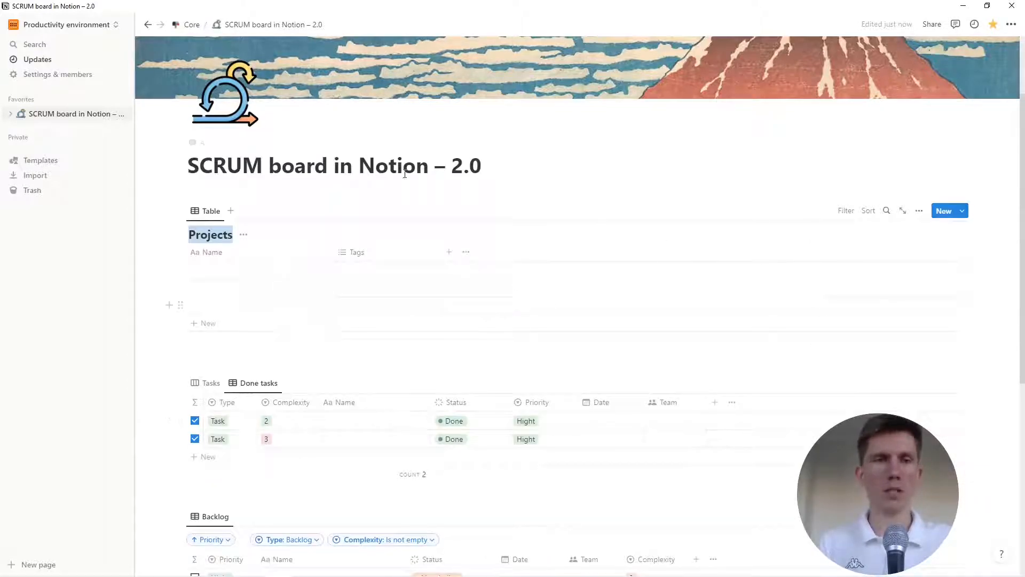
# Change the Projects table's Tags property to a relation with the SCRUM board 2.0 Action zone database, shown on Action zone as well
pyautogui.click(355, 252)
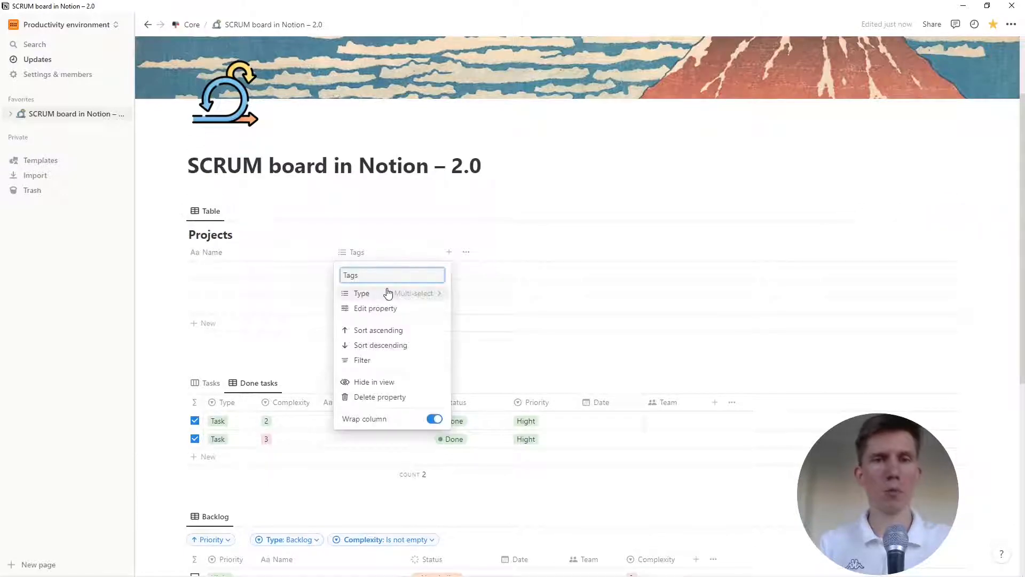
pyautogui.click(389, 294)
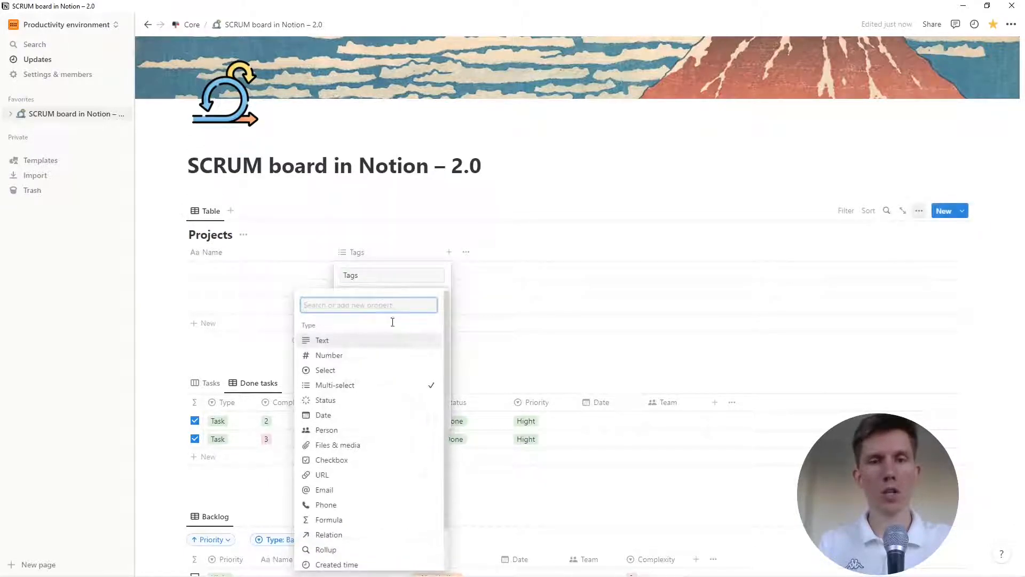
pyautogui.click(341, 535)
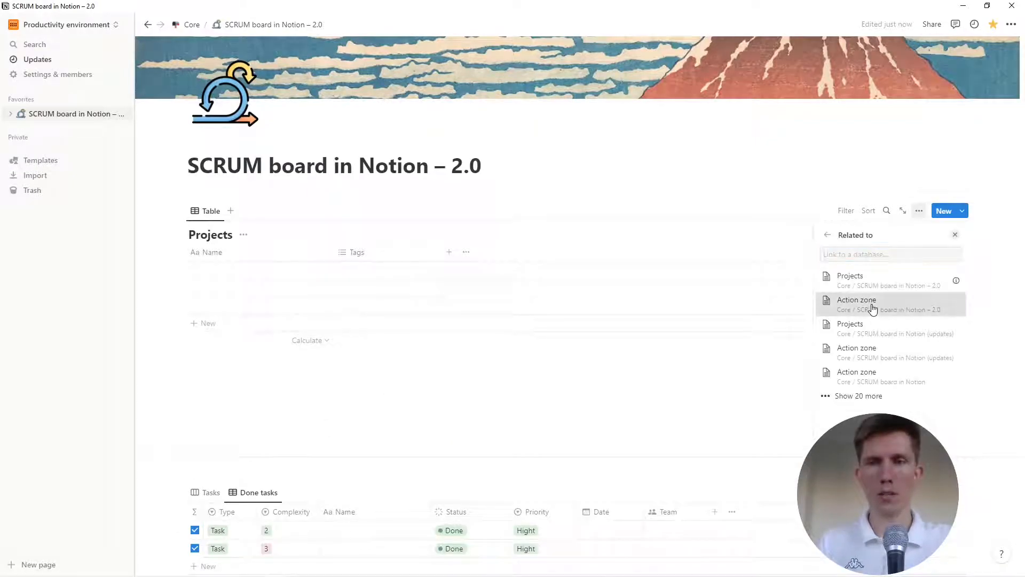
pyautogui.click(872, 307)
pyautogui.click(872, 308)
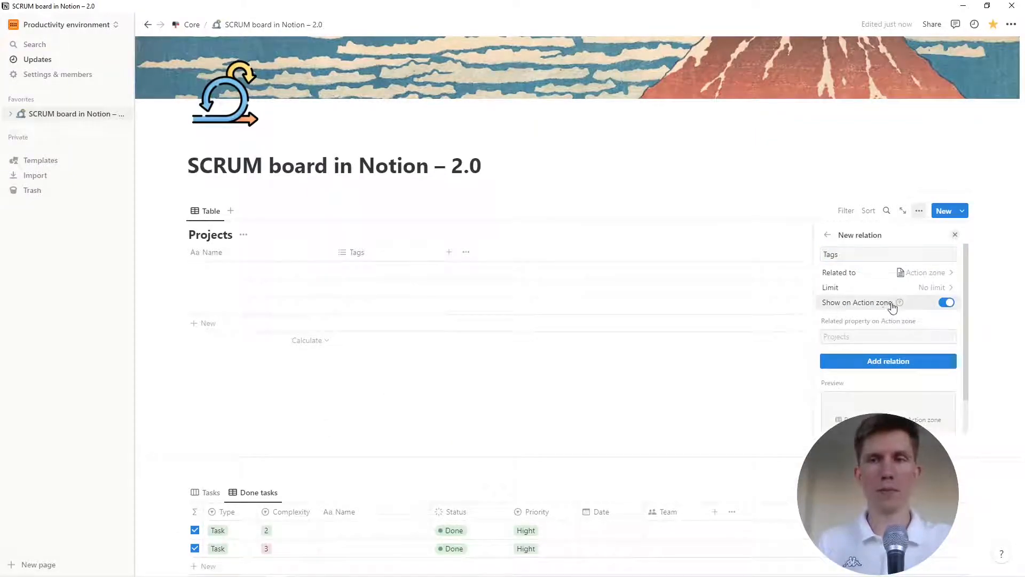
pyautogui.click(890, 334)
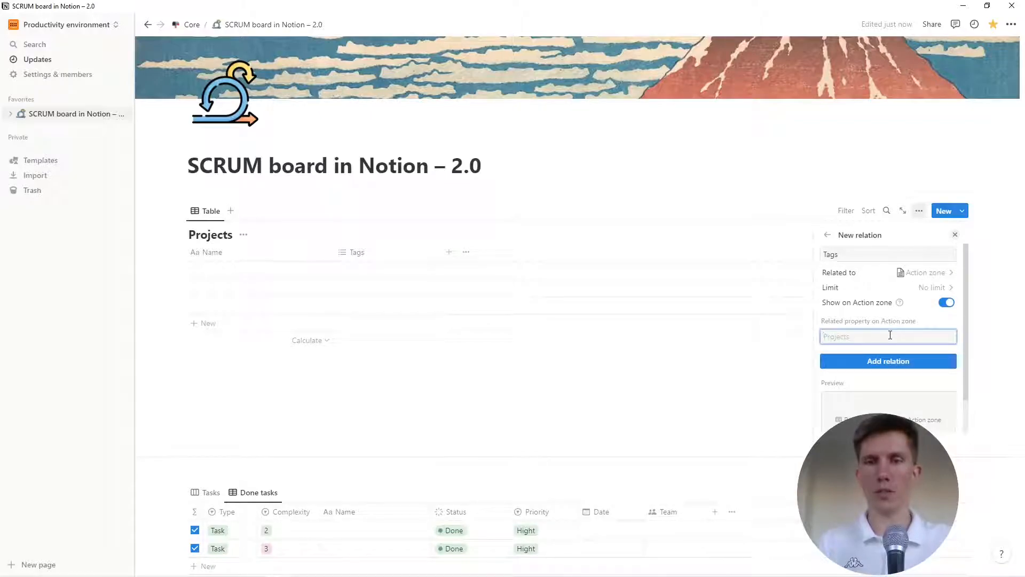
pyautogui.click(889, 361)
# Rename the Tags relation in the Projects table to "Actions" and slightly narrow the Projects column in the Done tasks table
pyautogui.click(355, 254)
pyautogui.click(381, 257)
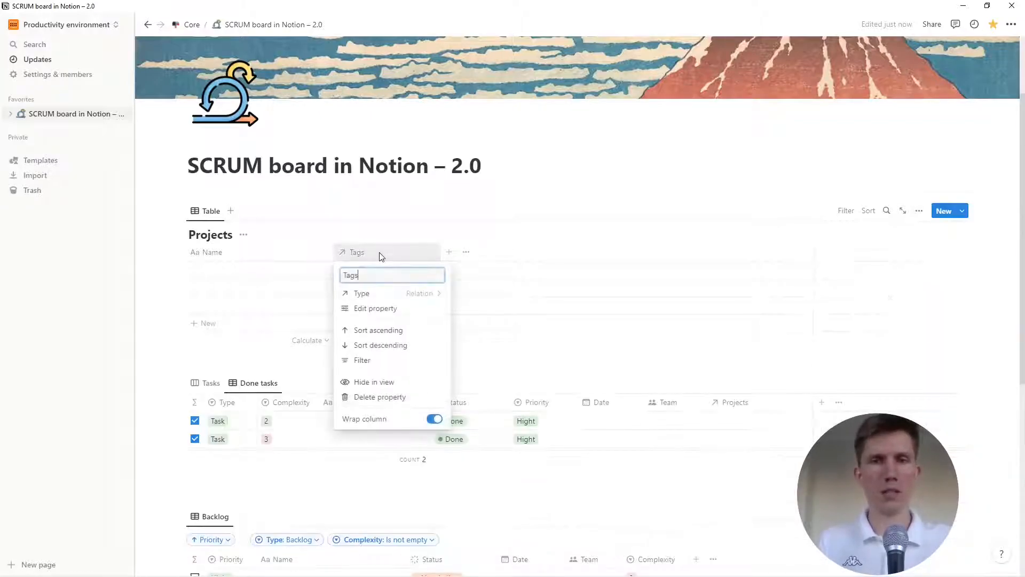
pyautogui.hotkey('ctrl', 'a')
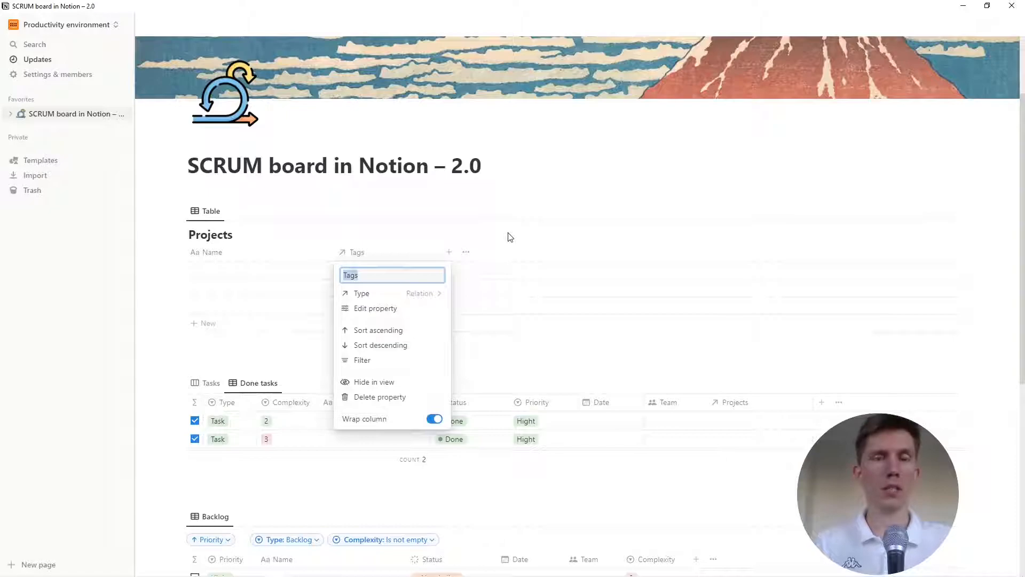
pyautogui.write('Action')
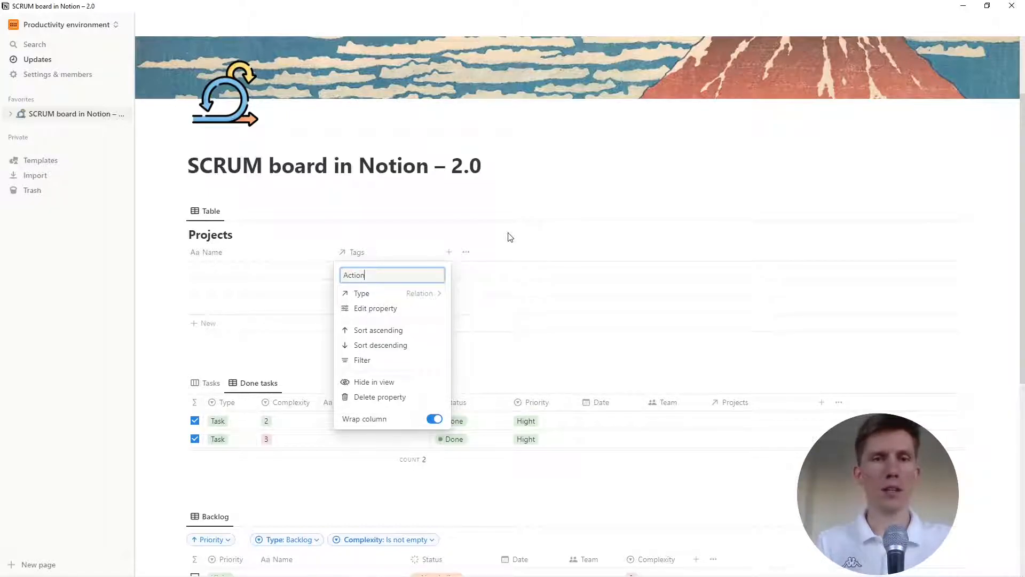
pyautogui.write('s')
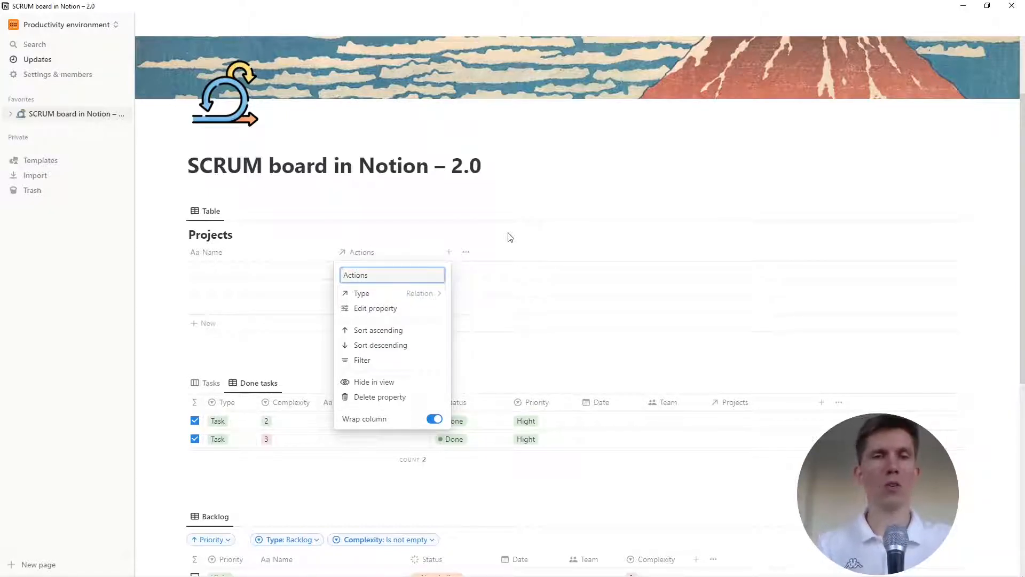
pyautogui.write(' (T')
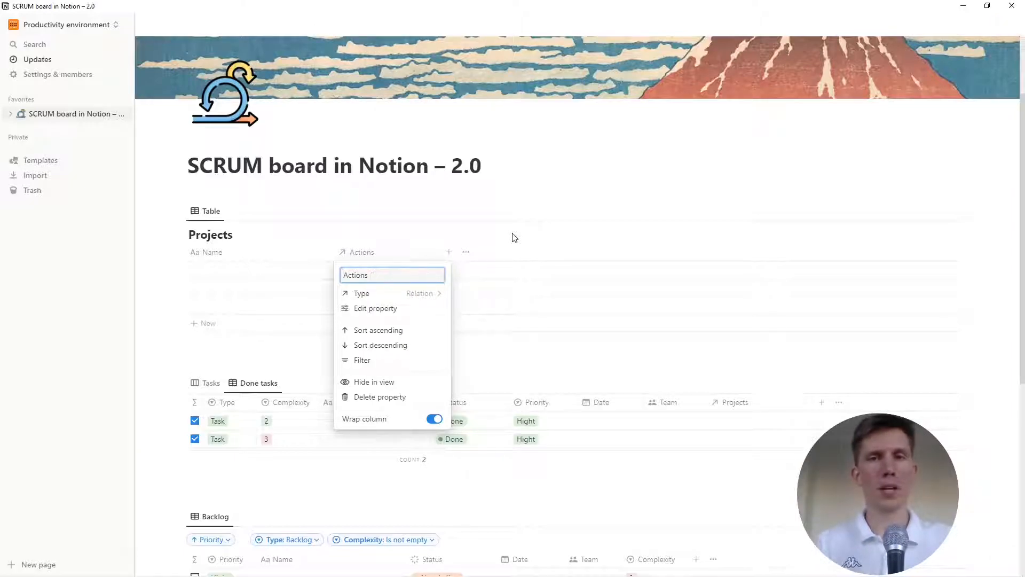
pyautogui.click(751, 408)
pyautogui.click(751, 407)
pyautogui.click(809, 384)
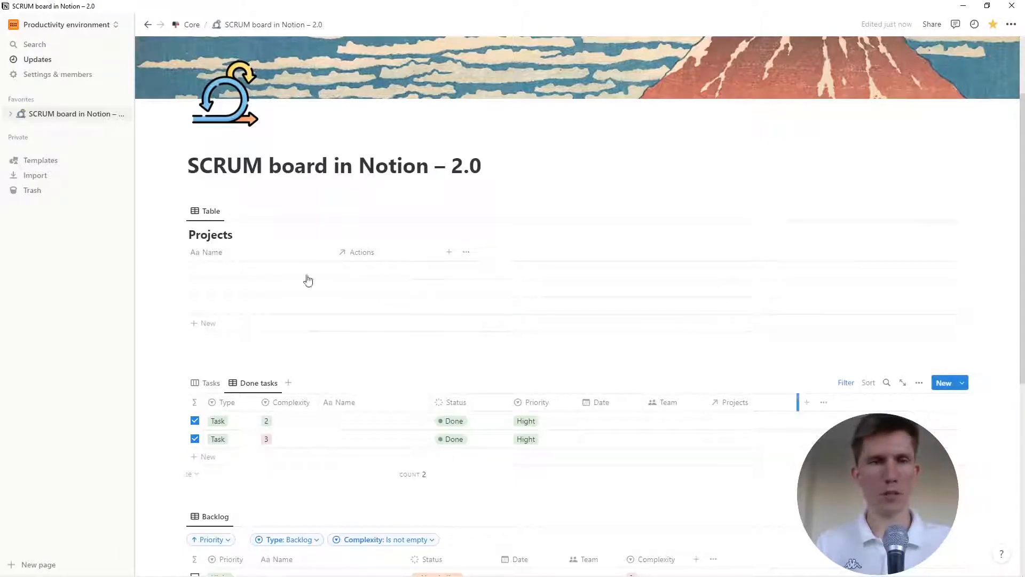
# Name the first entry in the Projects table "Project #1" and delete the two empty rows below it
pyautogui.click(222, 271)
pyautogui.write('Projec')
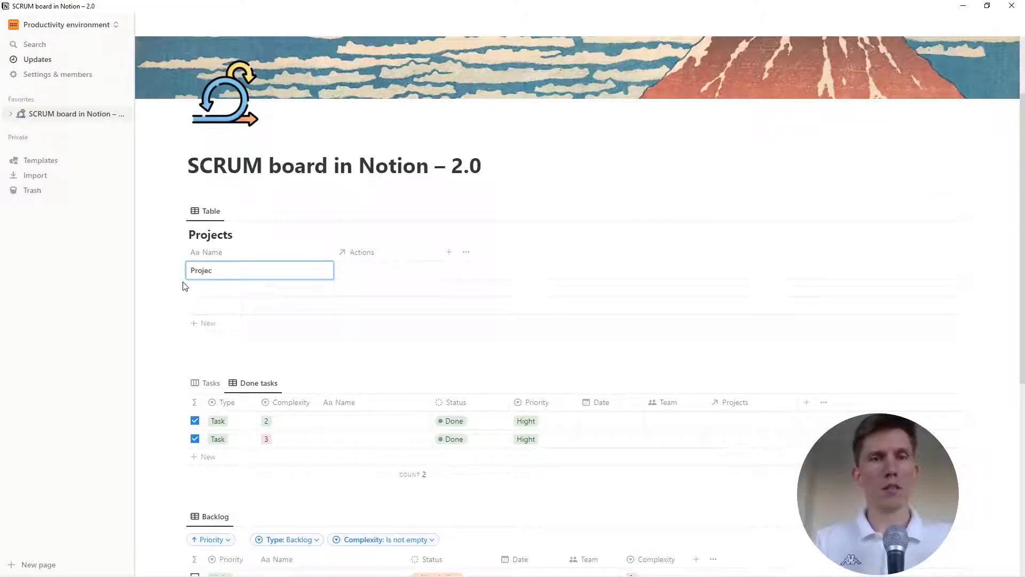
pyautogui.write('t #')
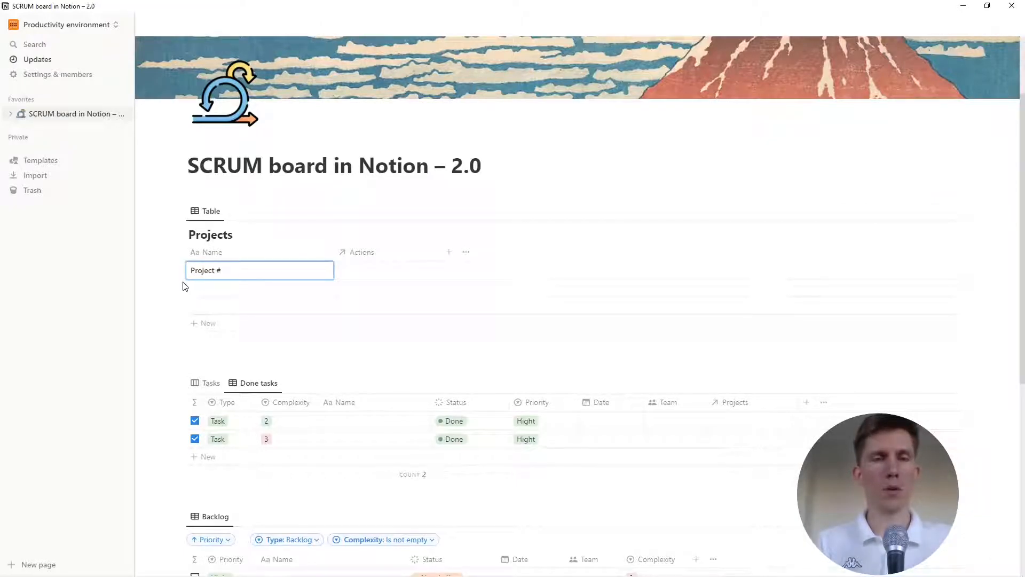
pyautogui.write('1')
pyautogui.press('Return')
pyautogui.moveTo(178, 293); pyautogui.dragTo(220, 299)
pyautogui.press('Delete')
# Switch the Action zone database to the Tasks board and show the Projects property on its cards
pyautogui.click(199, 349)
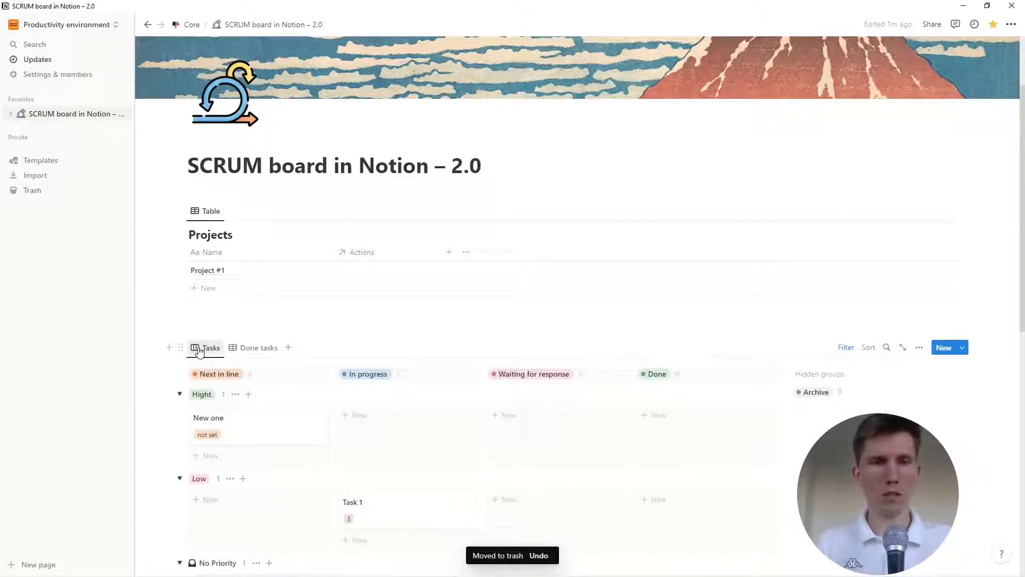
pyautogui.scroll(-3, 270, 359)
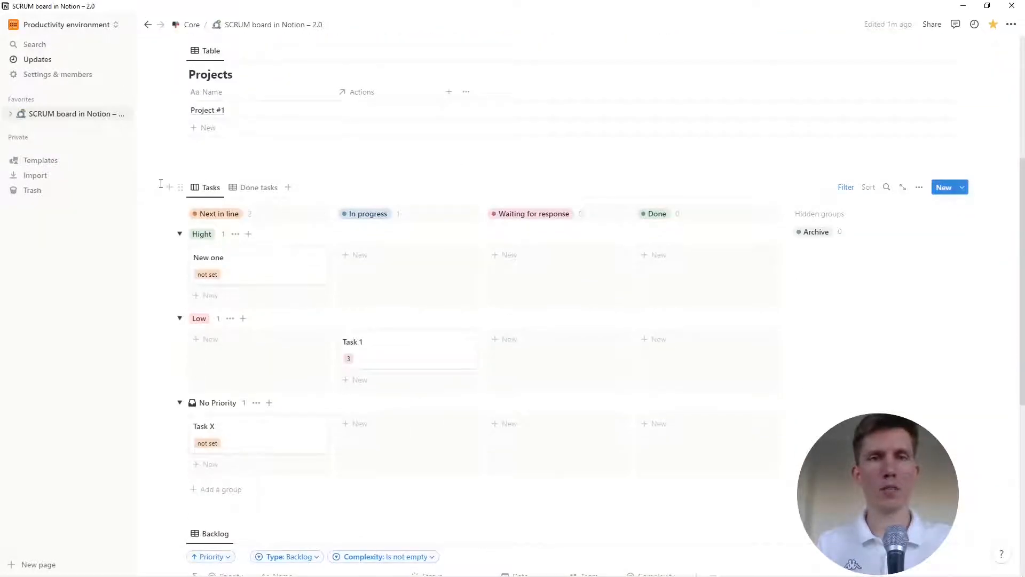
pyautogui.click(918, 188)
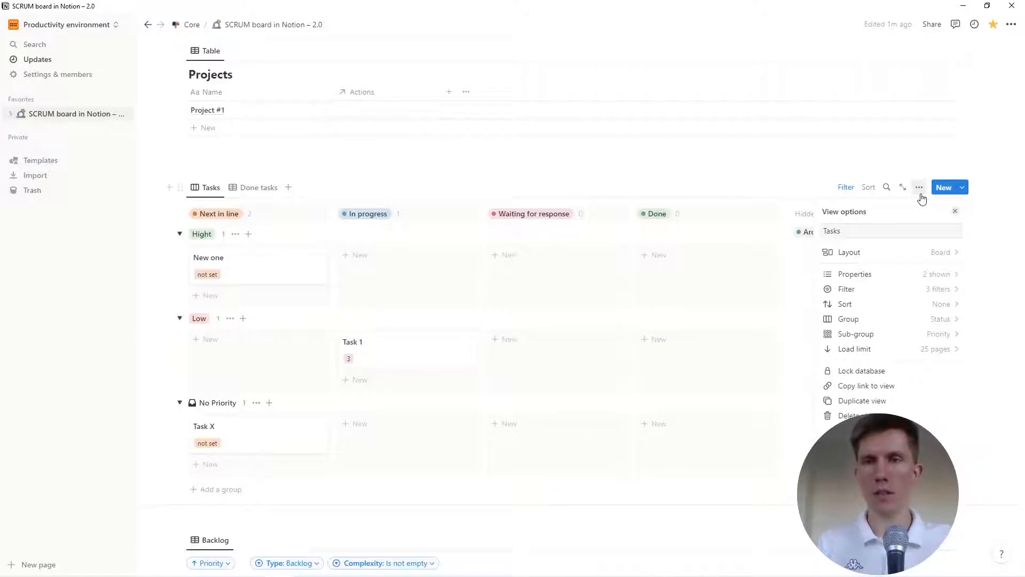
pyautogui.click(859, 277)
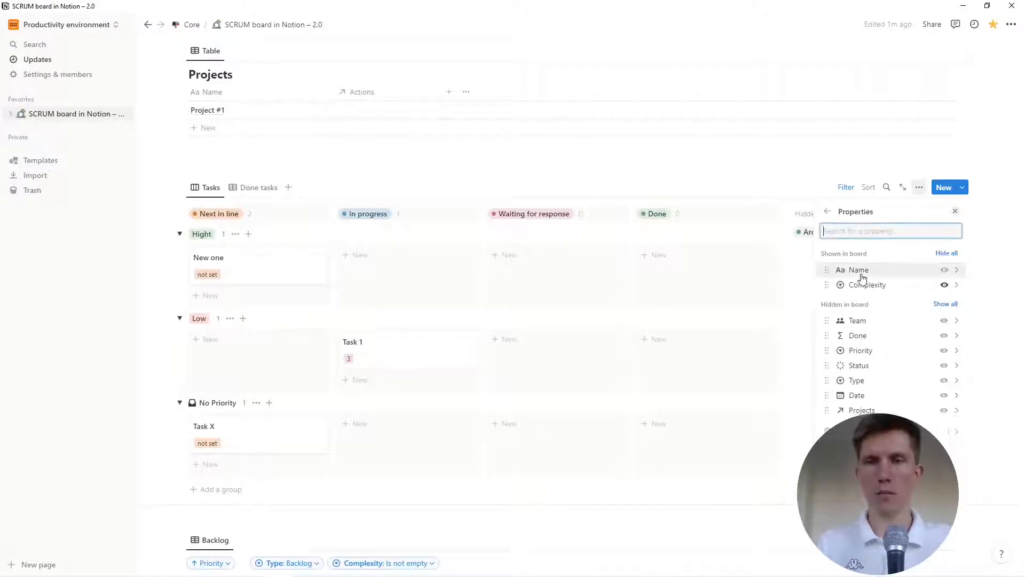
pyautogui.click(944, 410)
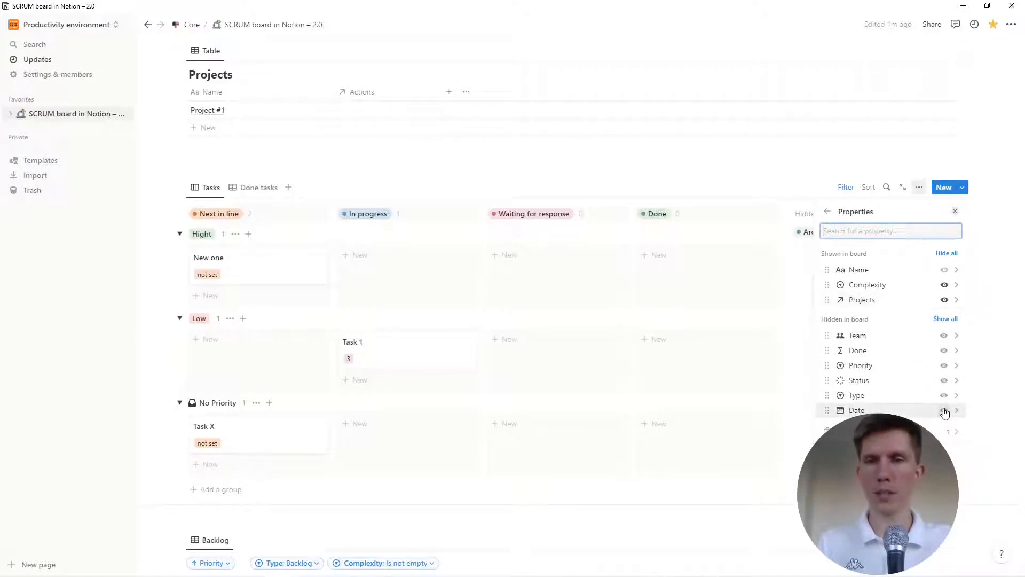
pyautogui.click(827, 211)
pyautogui.click(747, 177)
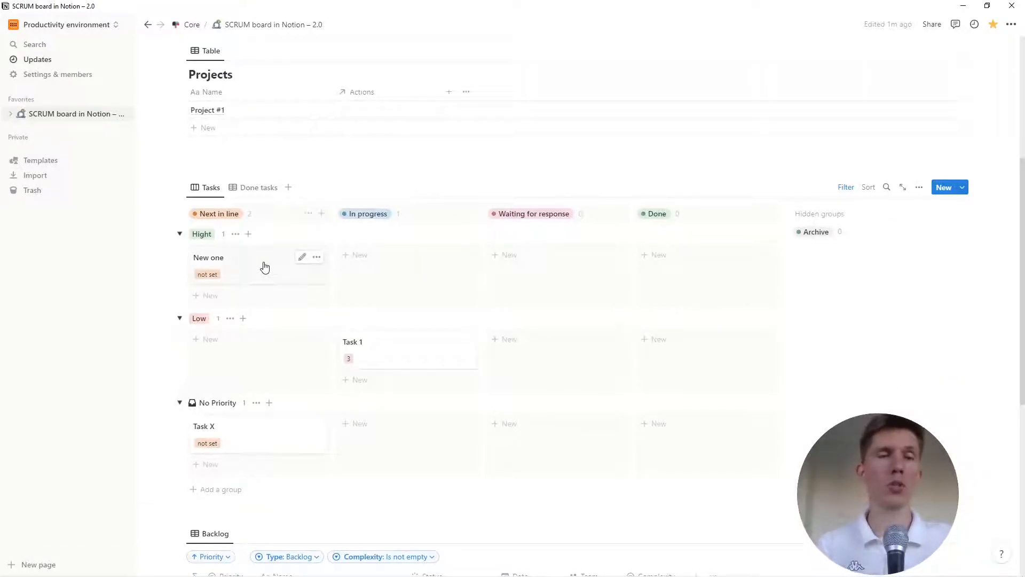
# Link the "New one" and "Task 1" cards on the Tasks board to Project #1
pyautogui.click(300, 258)
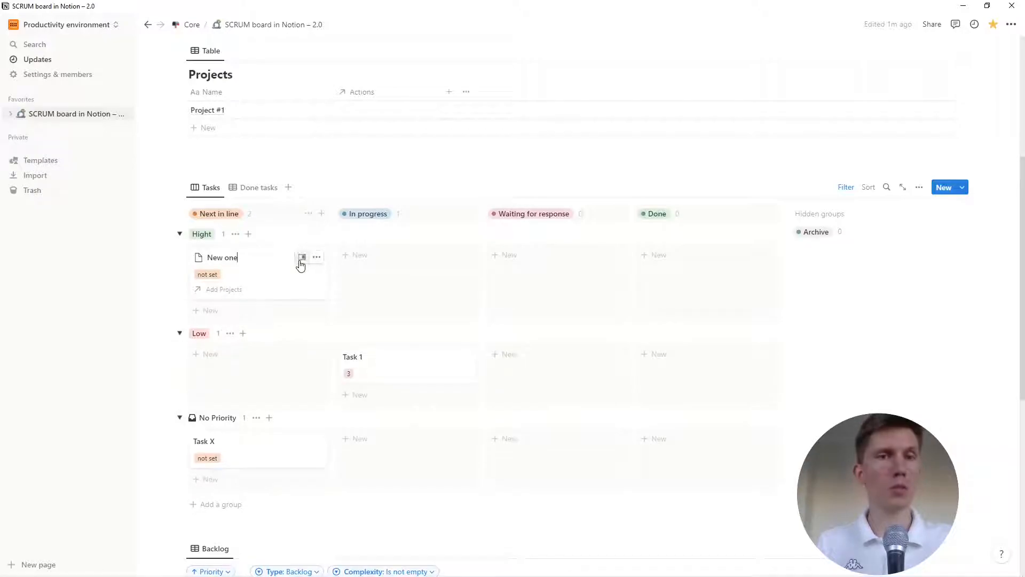
pyautogui.click(224, 290)
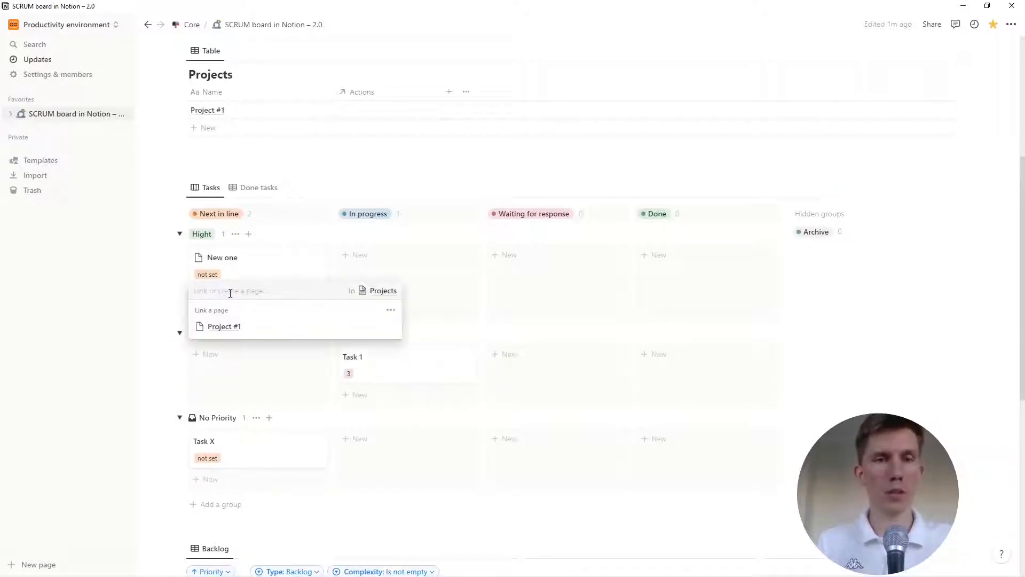
pyautogui.click(244, 332)
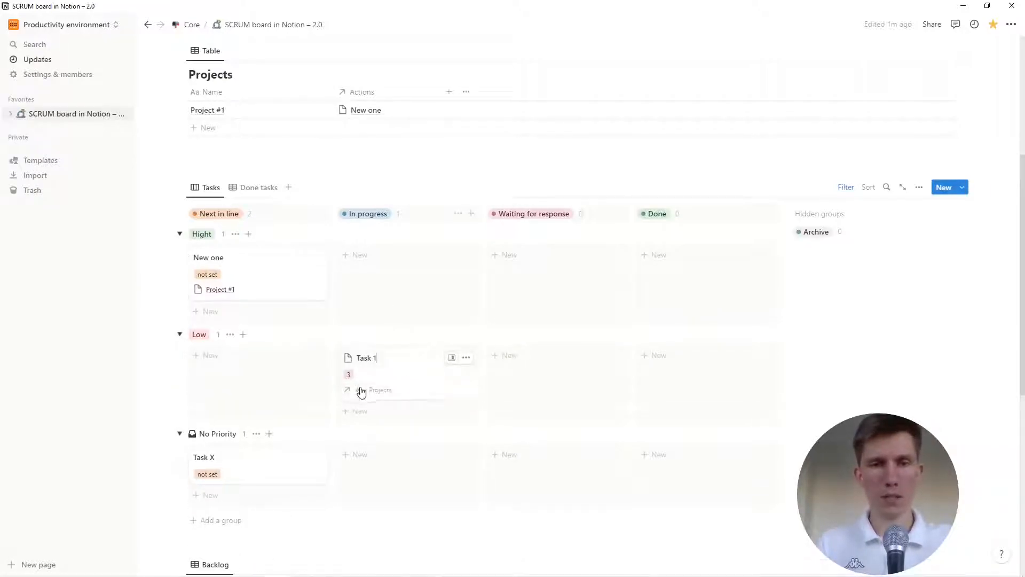
pyautogui.click(362, 390)
pyautogui.click(380, 427)
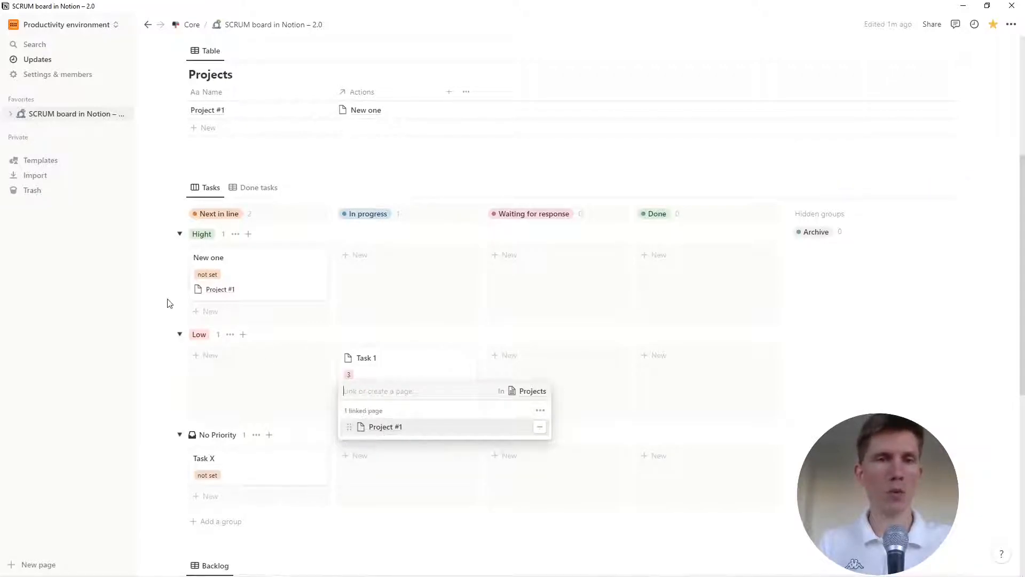
pyautogui.click(150, 303)
# Move the Projects property above Complexity in the Tasks board's card properties
pyautogui.click(919, 187)
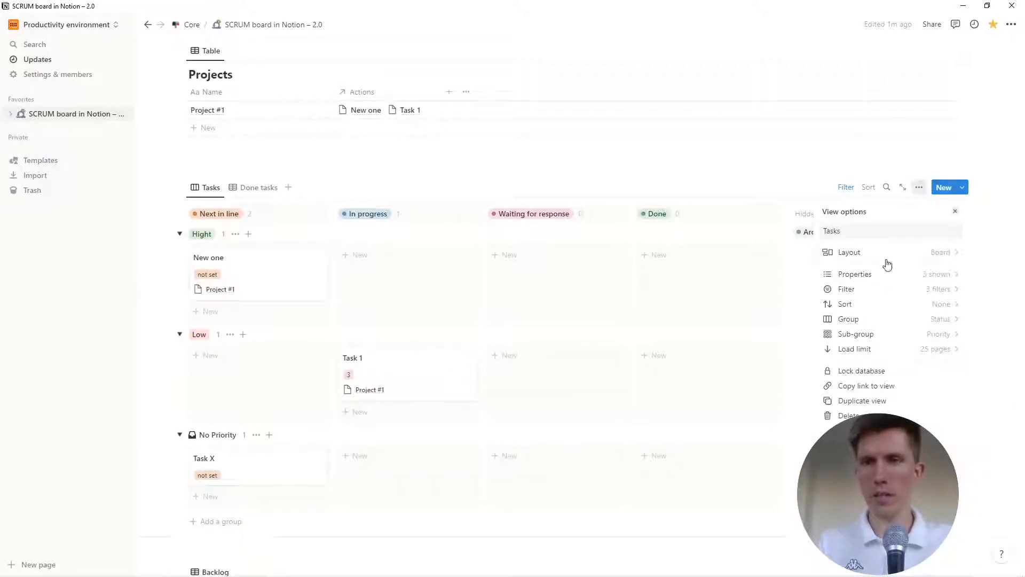
pyautogui.click(876, 279)
pyautogui.moveTo(847, 302); pyautogui.dragTo(846, 283)
pyautogui.click(793, 226)
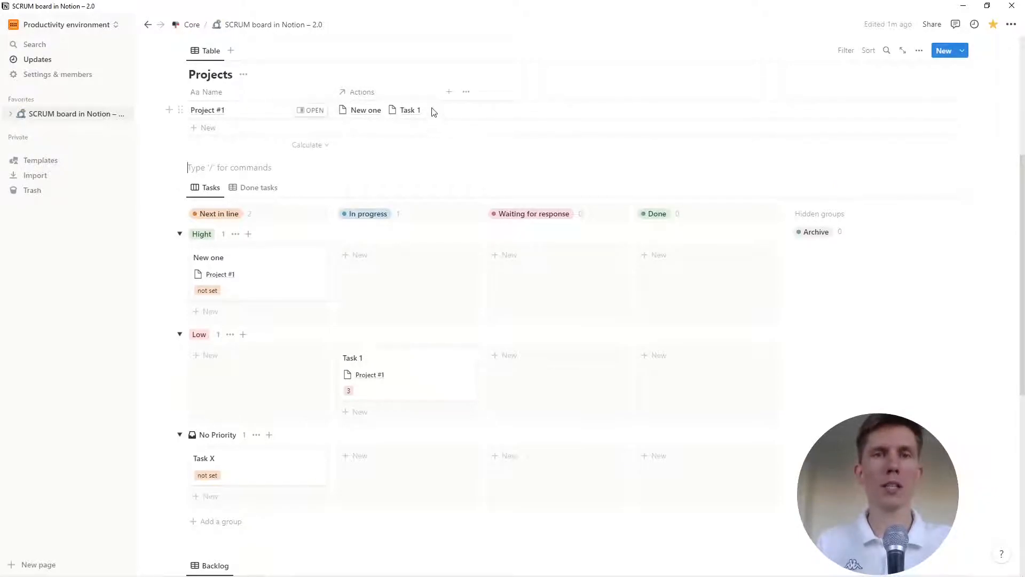
# In the Done tasks view, narrow the Projects column and add a formula property named "Resource calculation"
pyautogui.scroll(1, 427, 129)
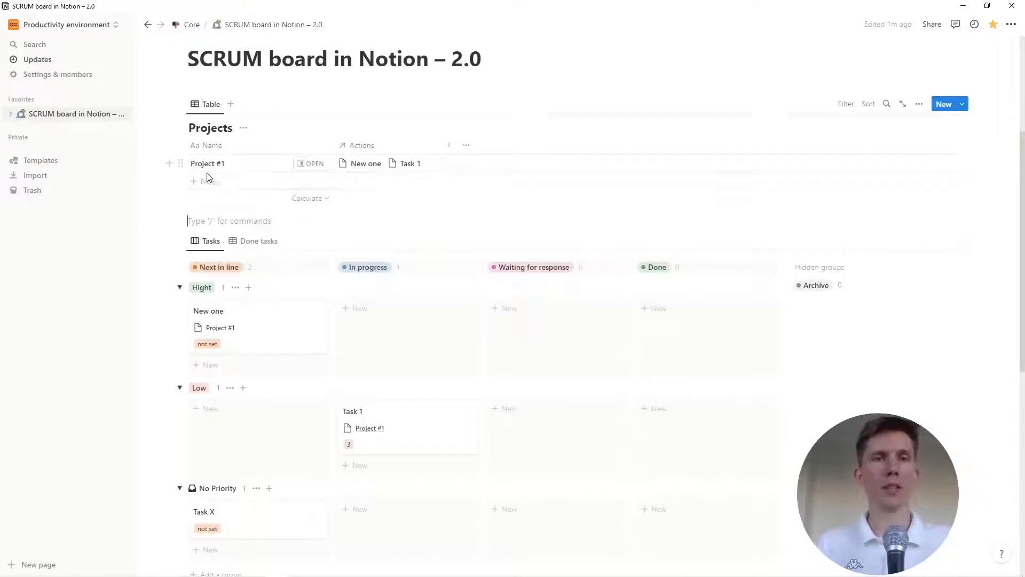
pyautogui.click(260, 241)
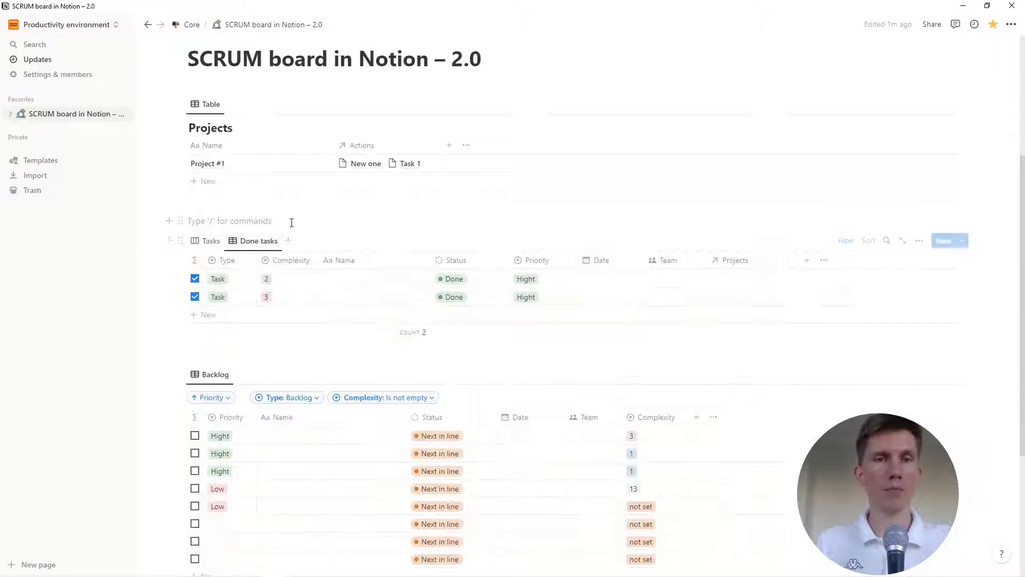
pyautogui.moveTo(798, 262); pyautogui.dragTo(780, 262)
pyautogui.click(789, 260)
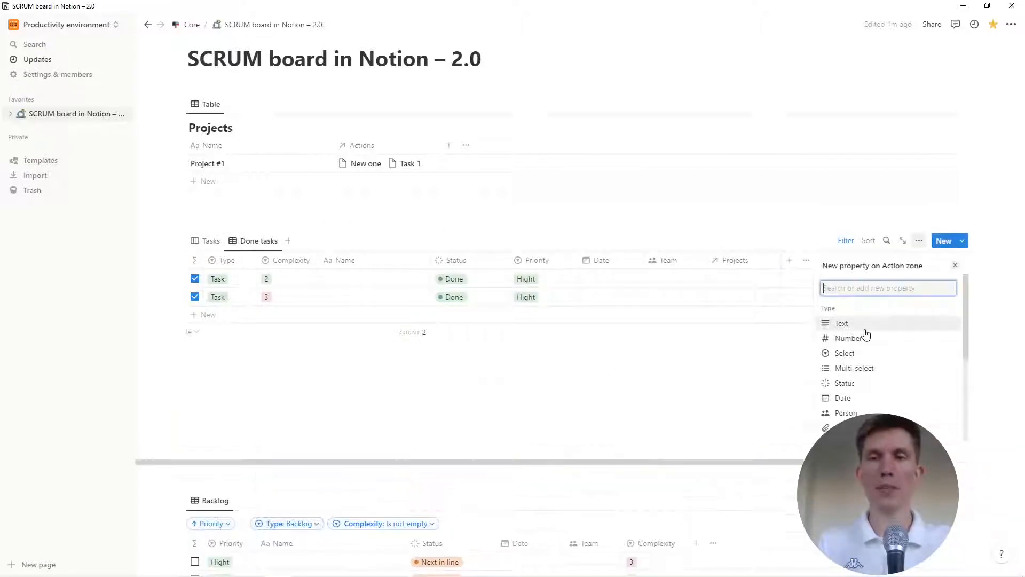
pyautogui.scroll(-3, 866, 335)
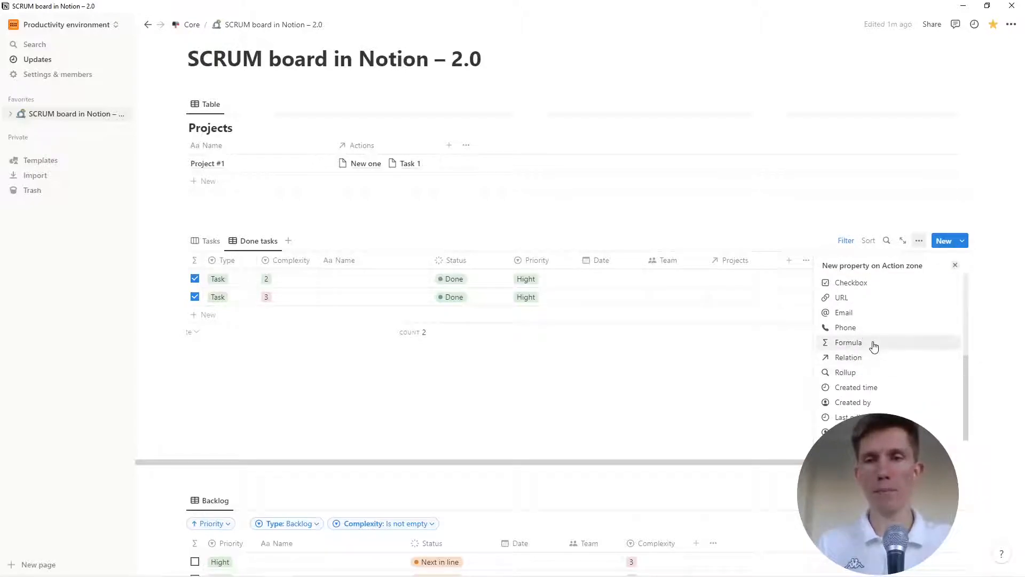
pyautogui.click(872, 343)
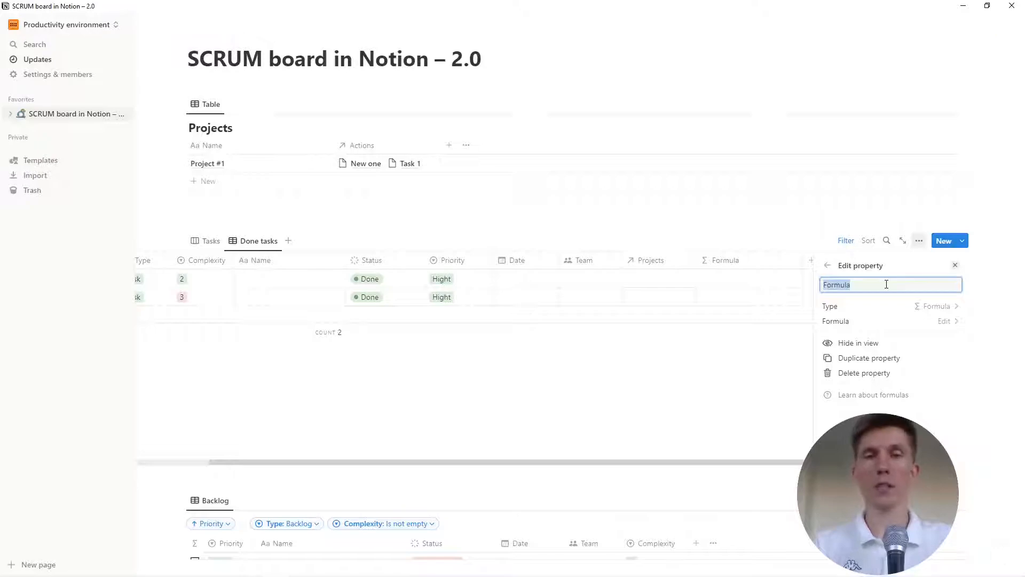
pyautogui.write('Resource calculation')
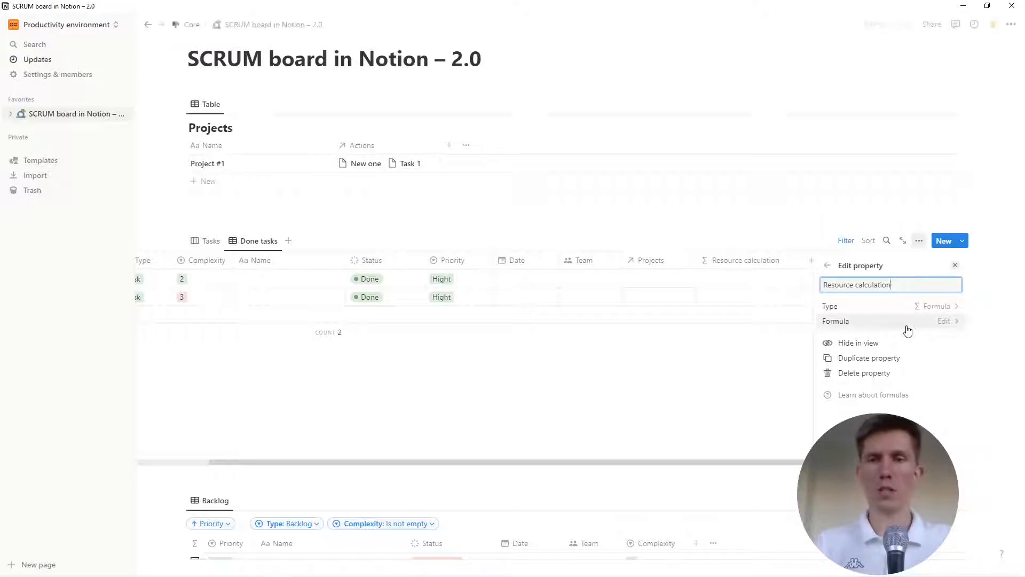
# Give Resource calculation a nested if formula returning 0 for Archive status or "not set" complexity, otherwise the Complexity number (1, 2, 3, 5, 8, 13, 21, 34, 55)
pyautogui.click(878, 325)
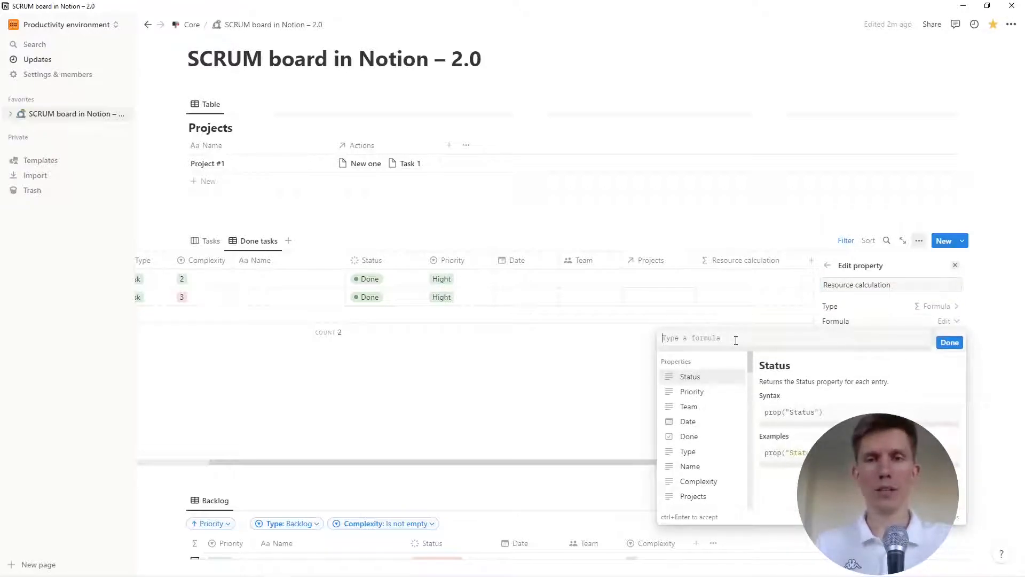
pyautogui.write('if(prop("Status") == "Archive", 0, if(prop("Complexity") == "not set", 0, if(prop("Complexity") == "1", 1, if(prop("Complexity") == "2", 2, if(prop("Complexity") == "3", 3, if(prop("Complexity") == "5", 5, if(prop("Complexity") == "8", 8, if(prop("Complexity") == "13", 13, if(prop("Complexity") == "21", 21, if(prop("Complexity") == "34", 34, if(prop("Complexity") == "55", 55, 0)))))))))))')
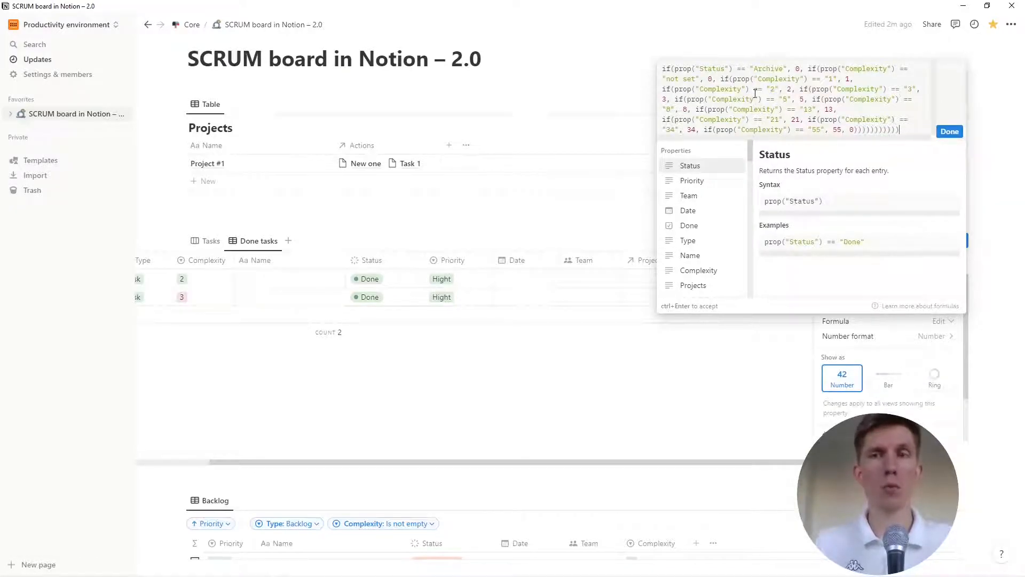
pyautogui.moveTo(787, 69); pyautogui.dragTo(748, 69)
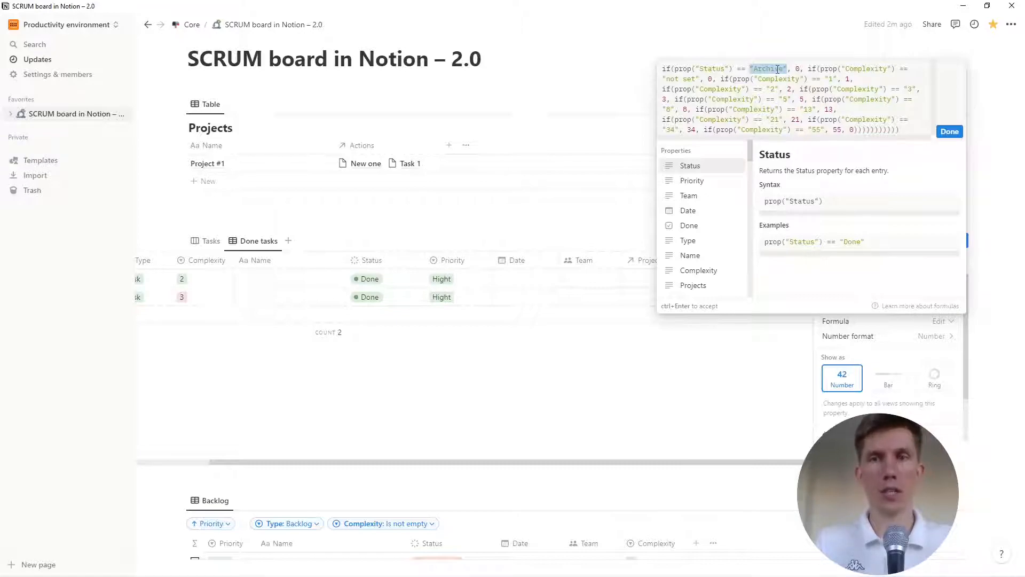
pyautogui.doubleClick(801, 69)
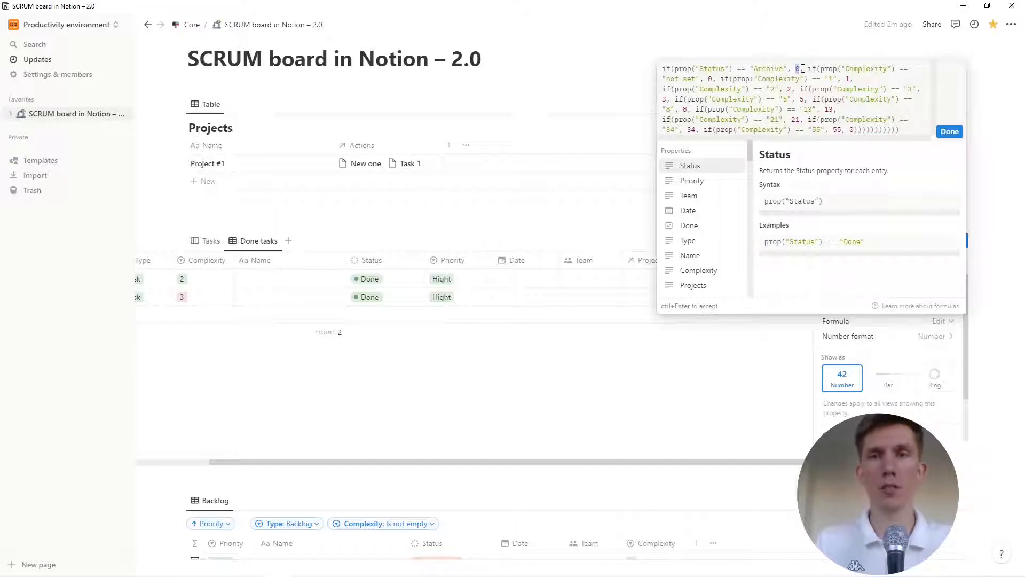
pyautogui.moveTo(811, 70); pyautogui.dragTo(855, 80)
pyautogui.click(721, 80)
pyautogui.click(862, 71)
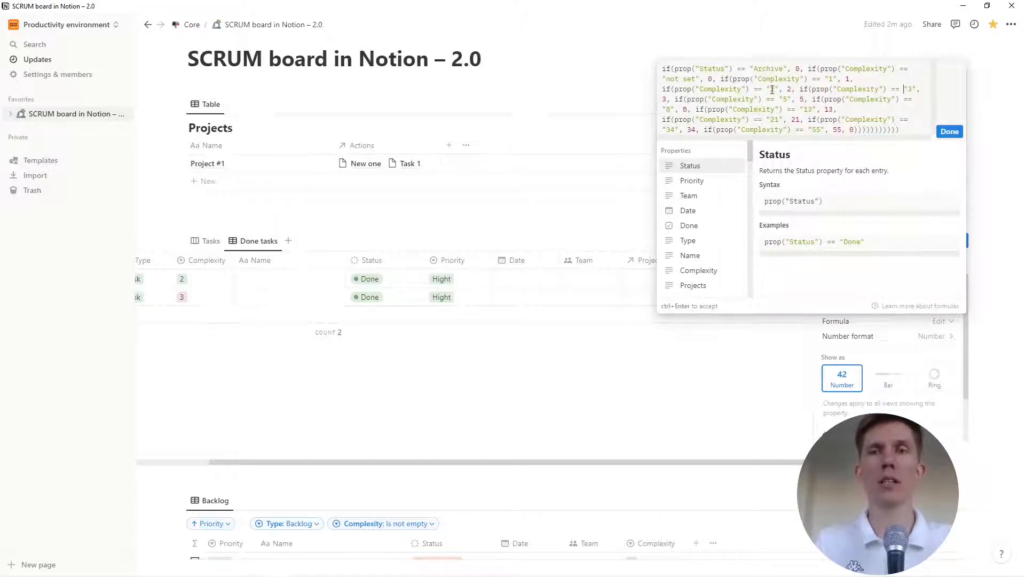
pyautogui.doubleClick(908, 89)
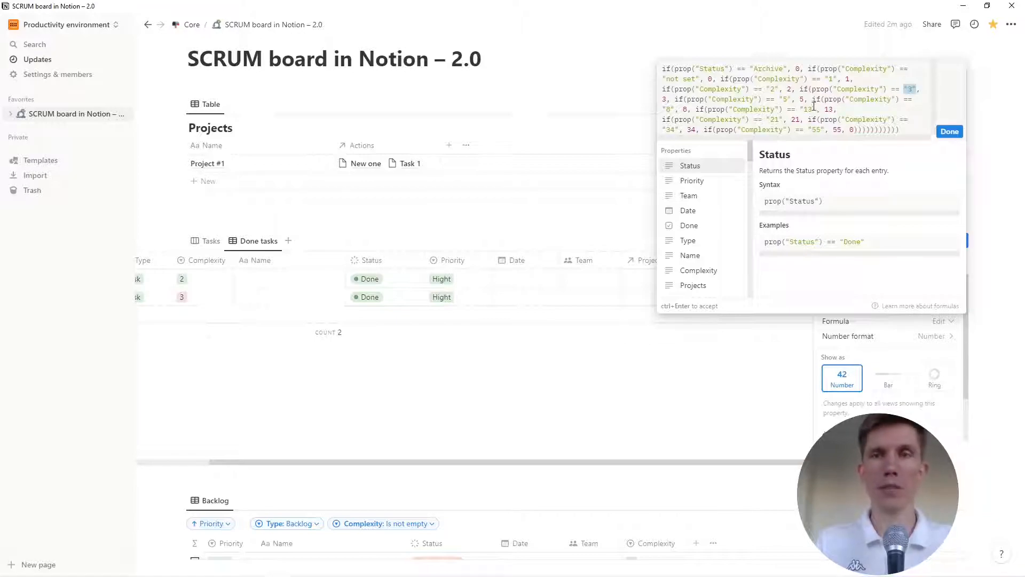
pyautogui.moveTo(810, 130); pyautogui.dragTo(852, 130)
pyautogui.hotkey('ctrl', 'a')
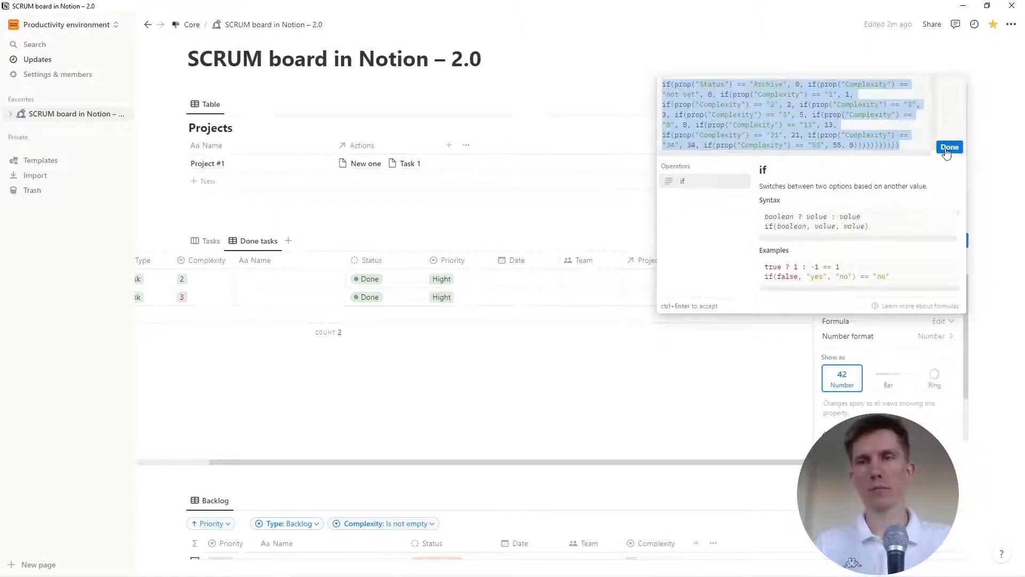
pyautogui.click(949, 146)
pyautogui.press('Escape')
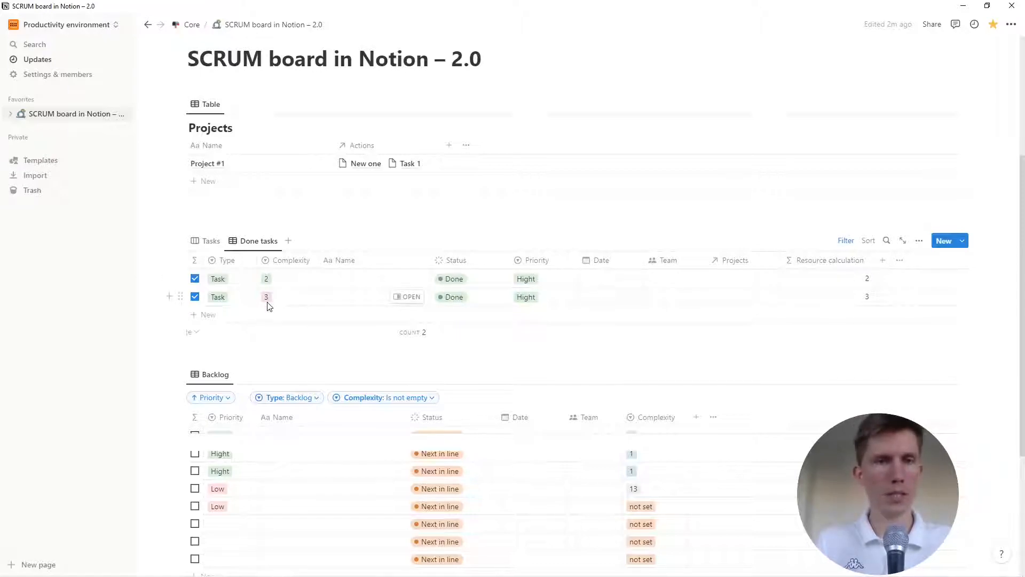
# Show the Resource calculation property in the Backlog table
pyautogui.scroll(-2, 520, 453)
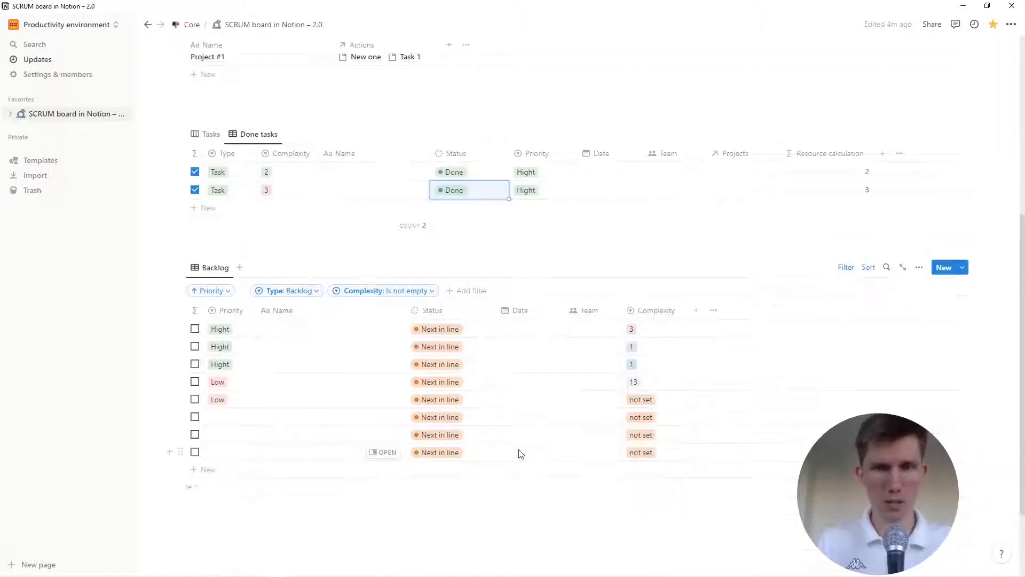
pyautogui.click(715, 312)
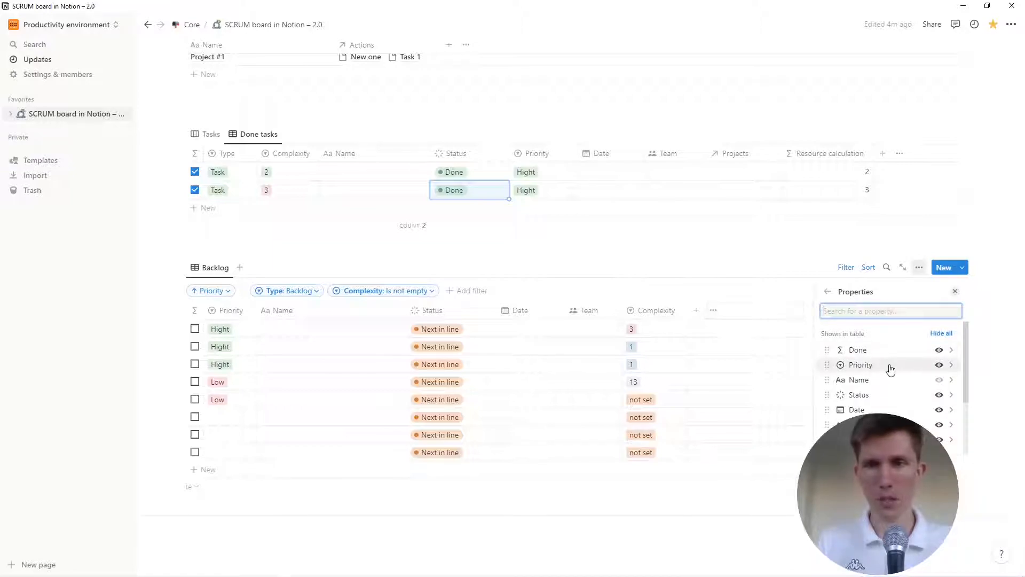
pyautogui.scroll(-2, 886, 374)
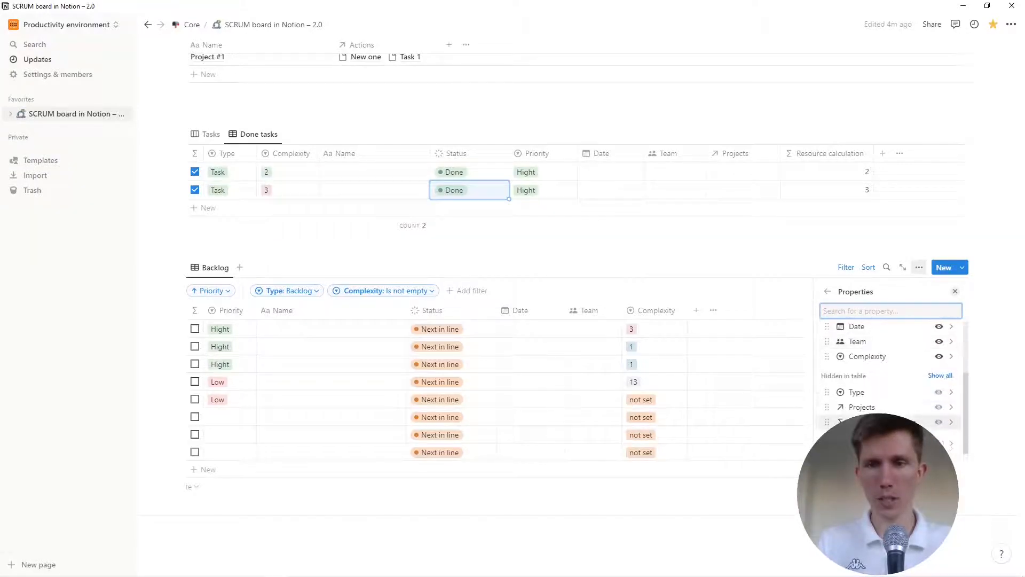
pyautogui.click(940, 423)
# Test the formula by setting the first Backlog task's status to Archive, and restore it to Next in line
pyautogui.click(449, 329)
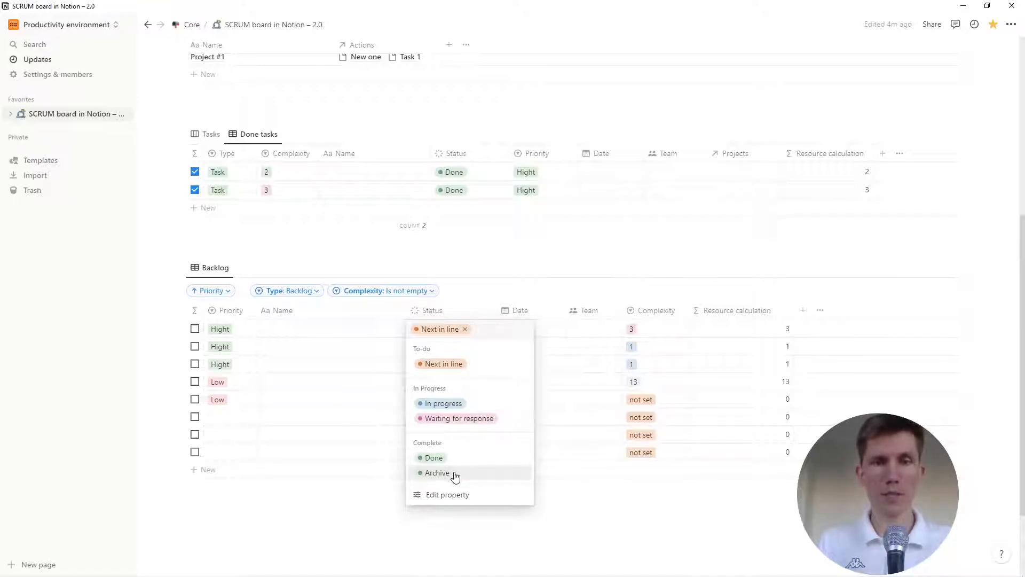
pyautogui.click(437, 473)
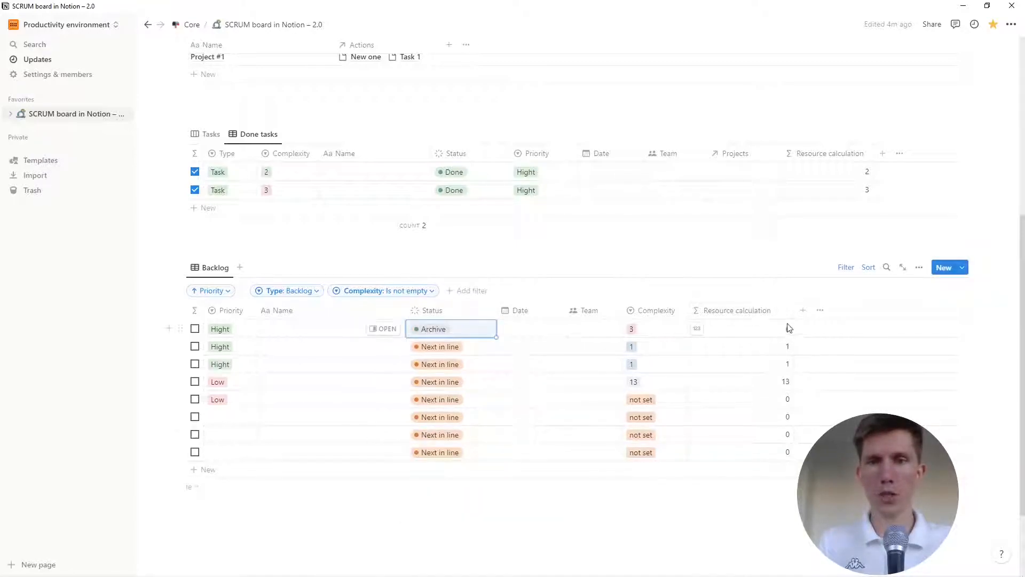
pyautogui.click(449, 329)
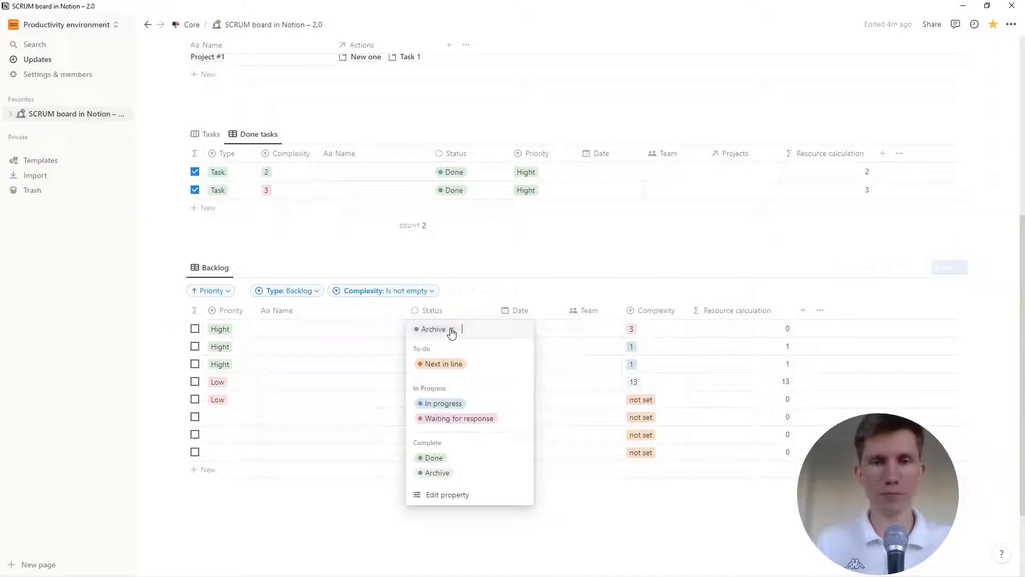
pyautogui.click(459, 363)
pyautogui.scroll(3, 457, 267)
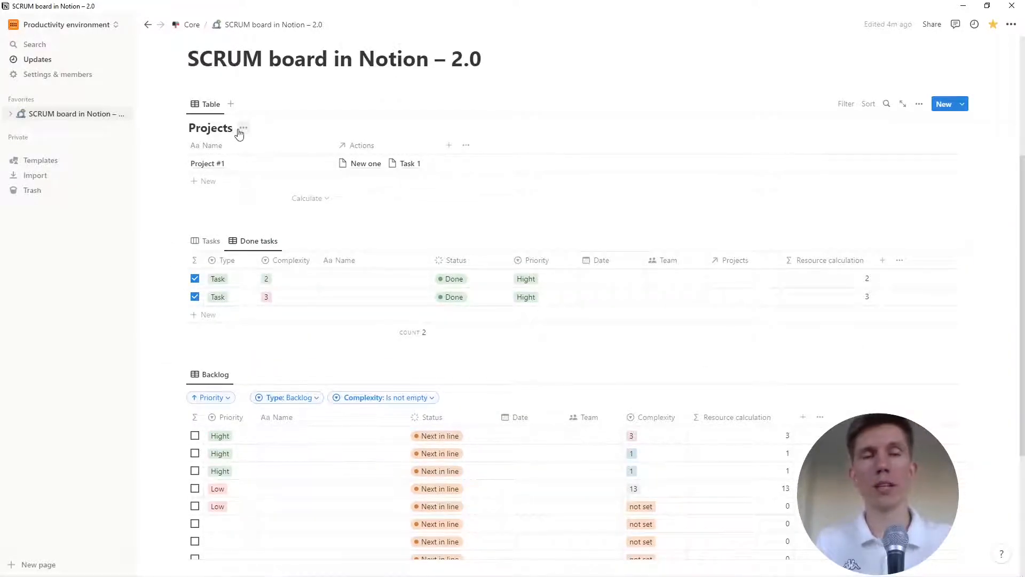
# Add a rollup property to the Projects table and base it on the Actions relation
pyautogui.click(449, 147)
pyautogui.scroll(-1, 870, 224)
pyautogui.scroll(-3, 871, 223)
pyautogui.click(881, 256)
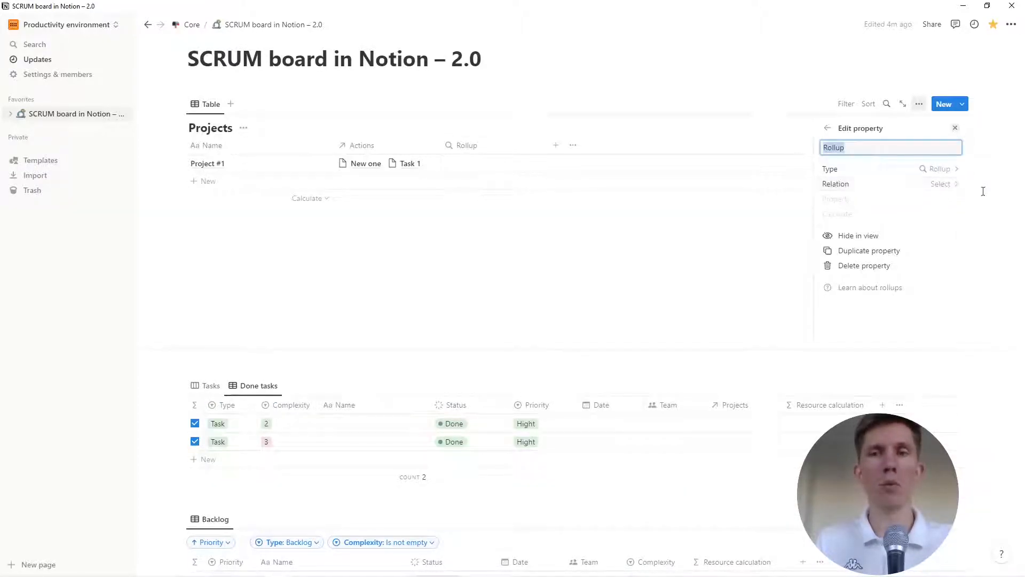
pyautogui.click(900, 196)
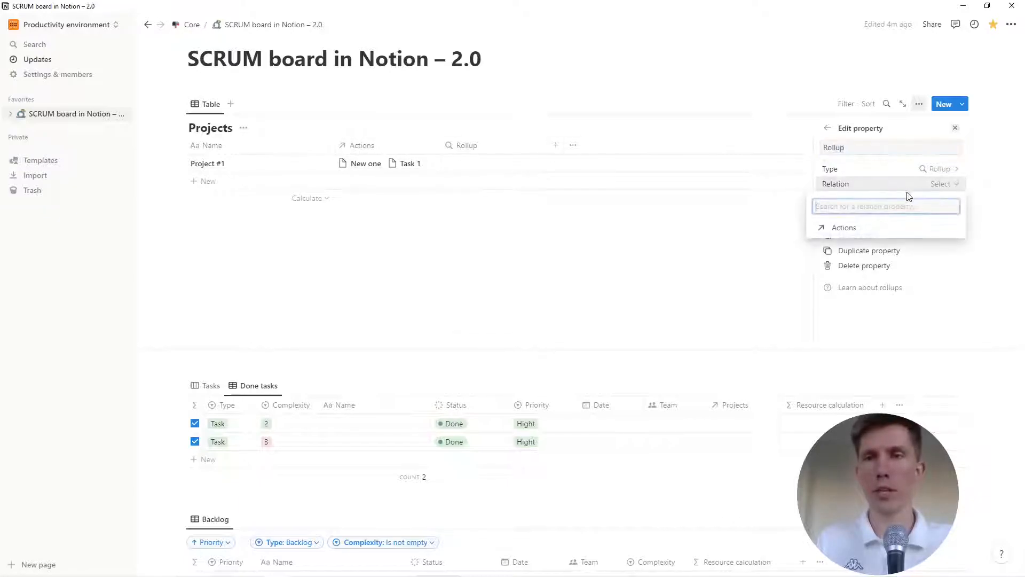
pyautogui.click(848, 228)
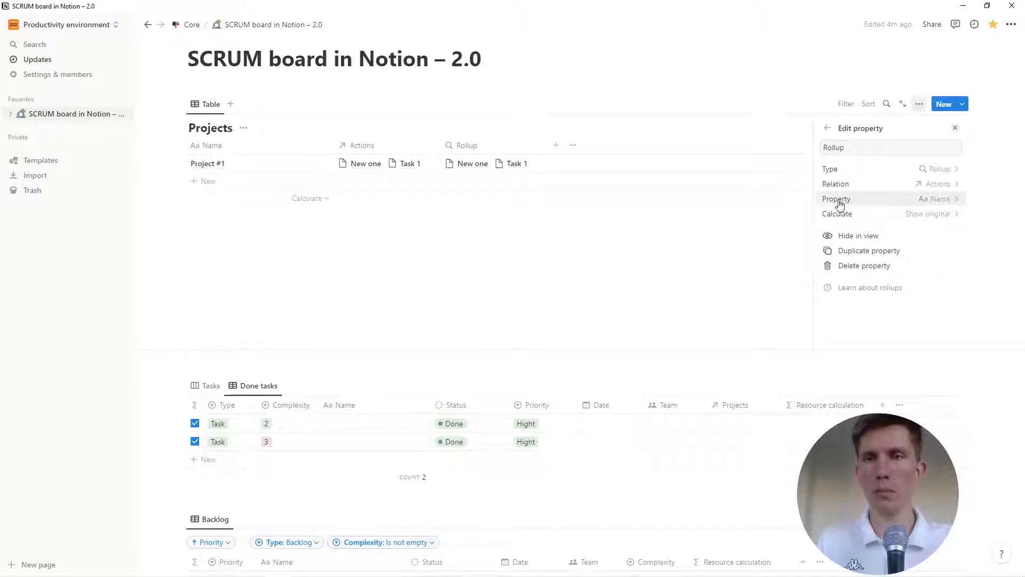
# Set the new rollup to use the Resource calculation property and calculate its Sum
pyautogui.click(921, 201)
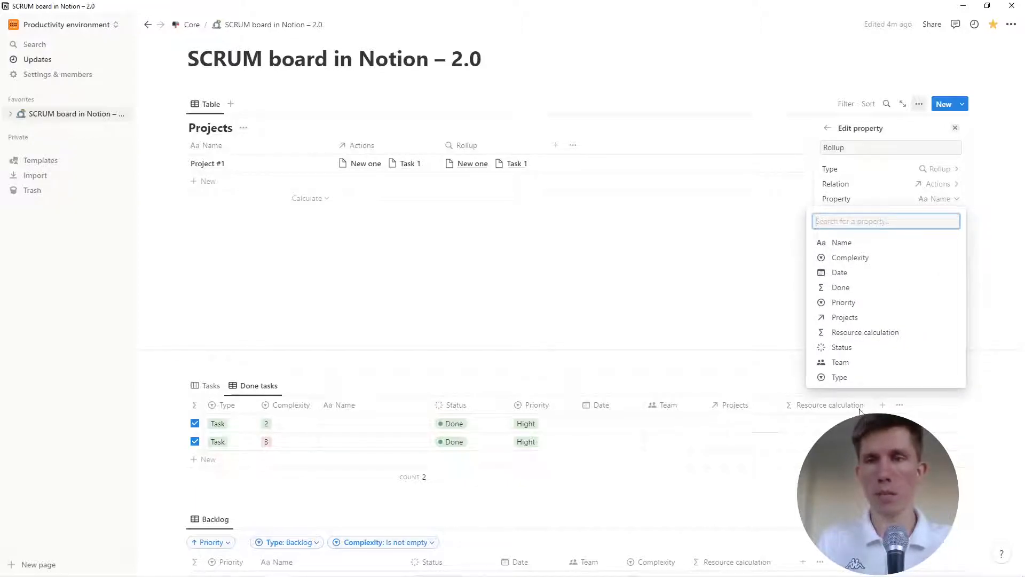
pyautogui.click(903, 334)
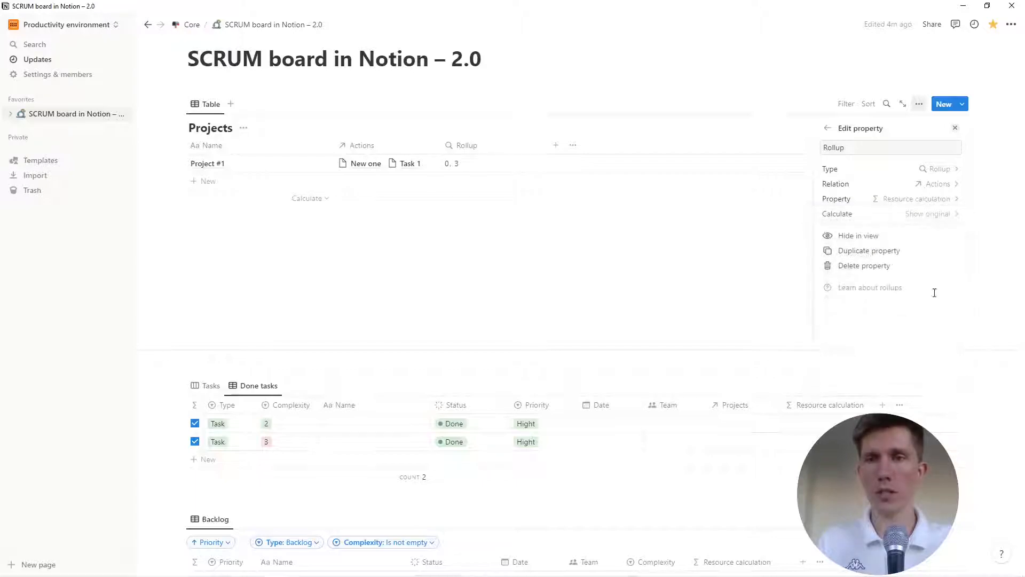
pyautogui.click(943, 219)
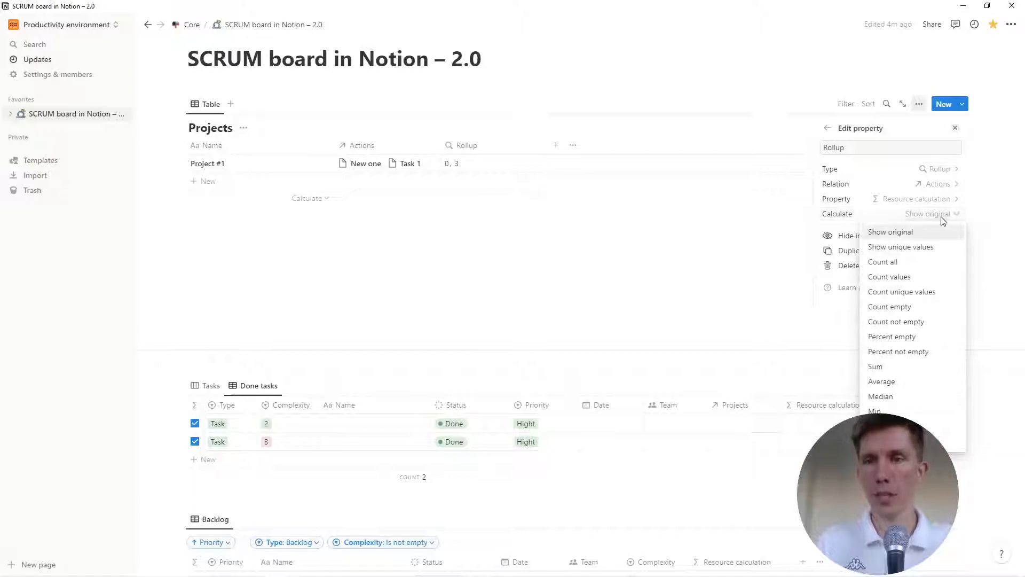
pyautogui.click(890, 372)
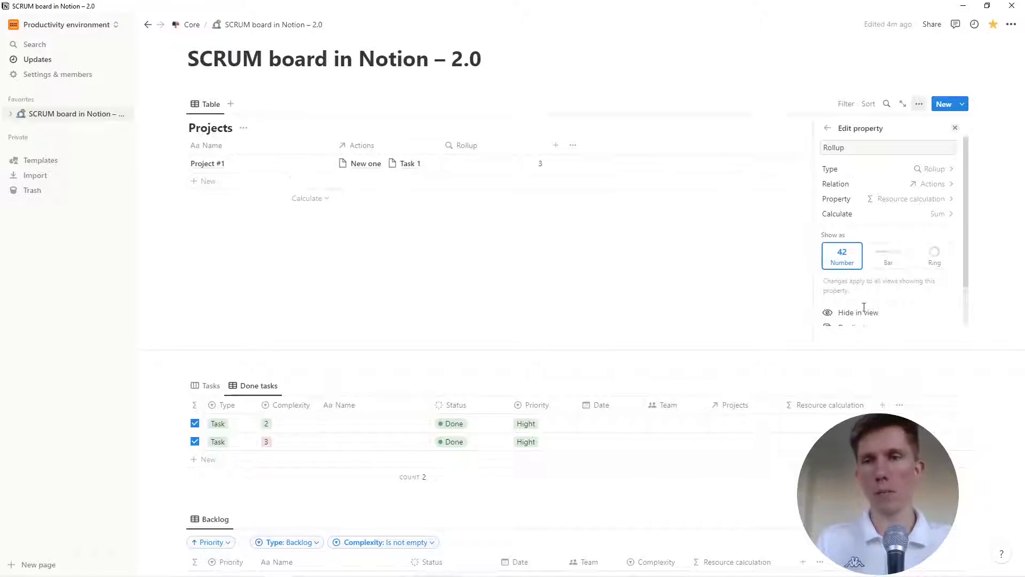
pyautogui.click(699, 246)
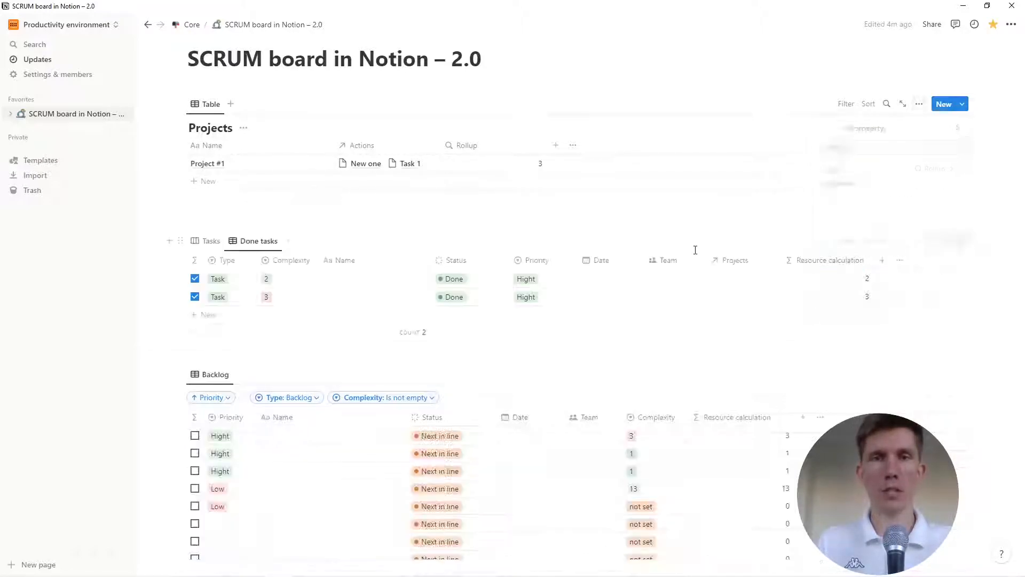
# Rename the rollup property in the Projects table as "Estimate of project complexity"
pyautogui.click(485, 150)
pyautogui.write('Estimate of project comple')
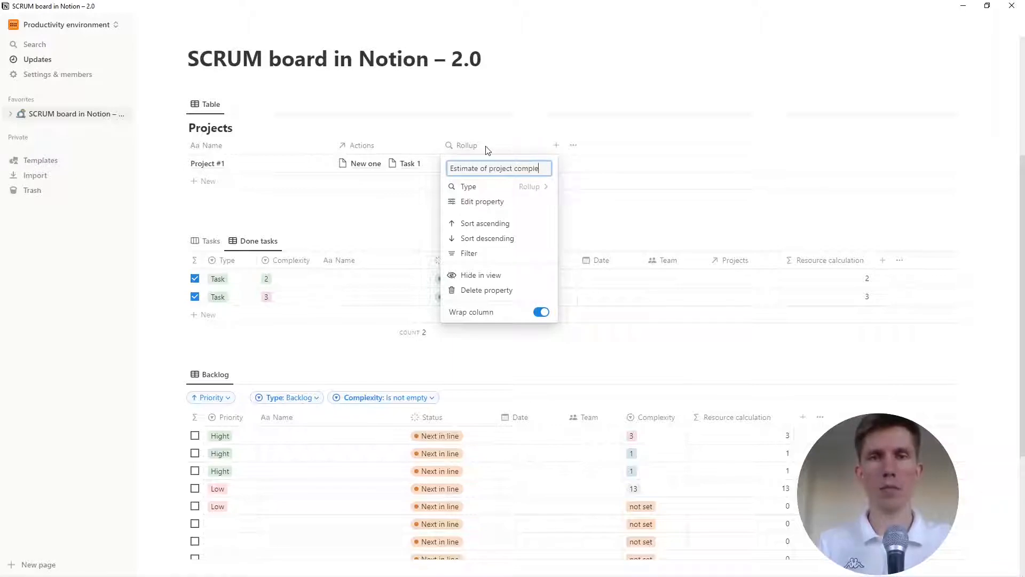
pyautogui.write('ty')
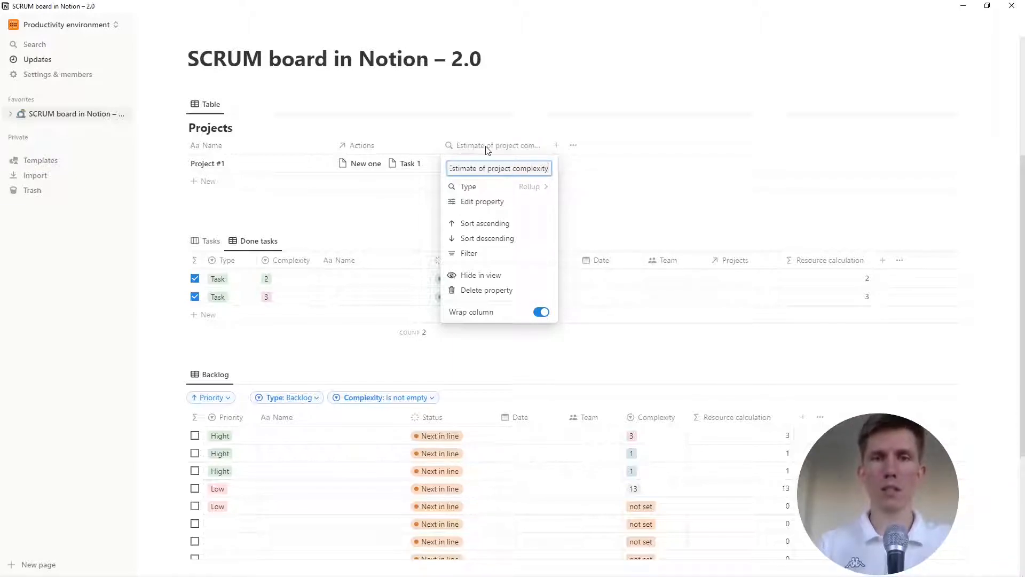
pyautogui.press('Return')
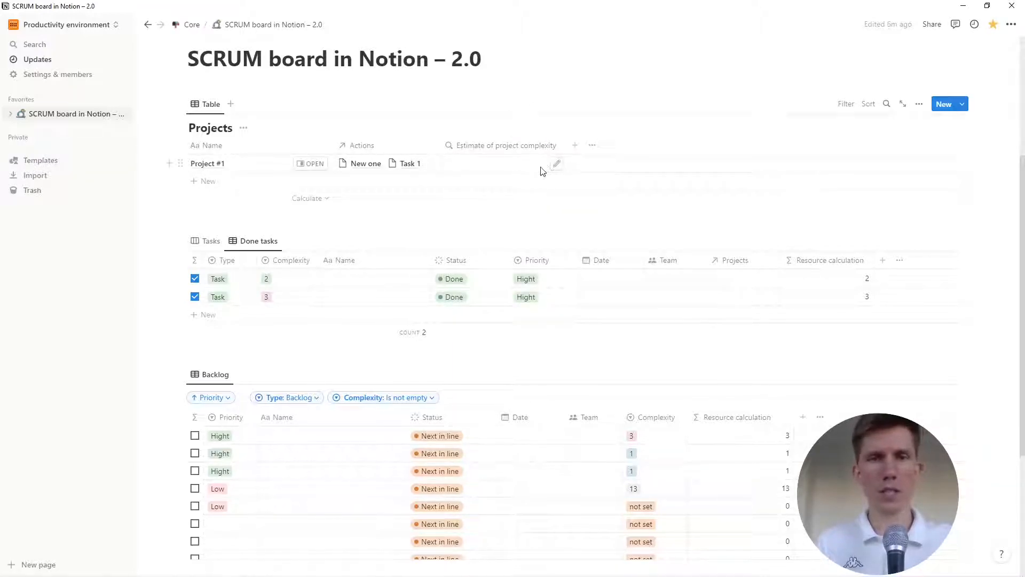
# In the Tasks board view, set the complexity of the "New one" card to 5
pyautogui.click(207, 241)
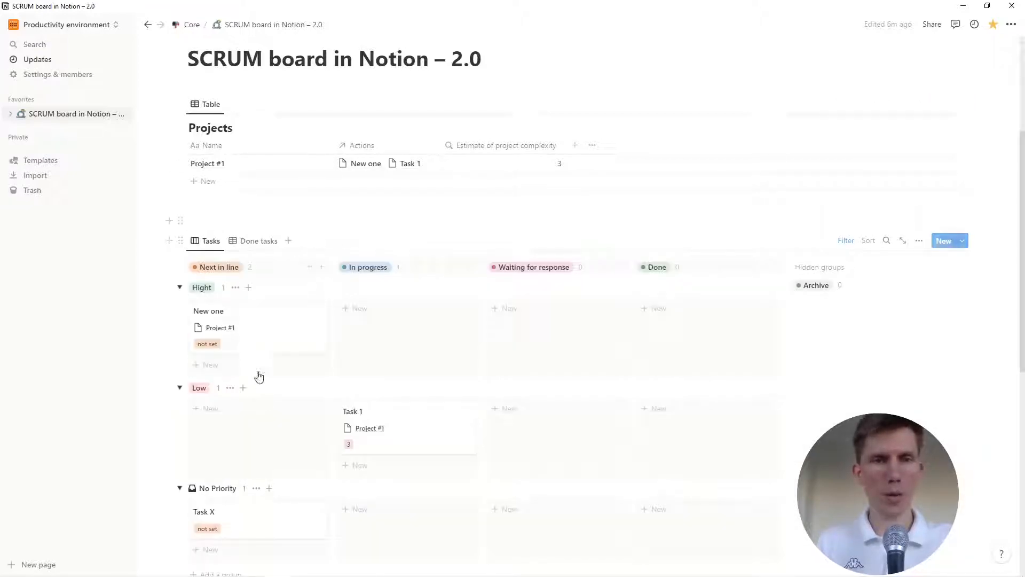
pyautogui.scroll(-2, 299, 299)
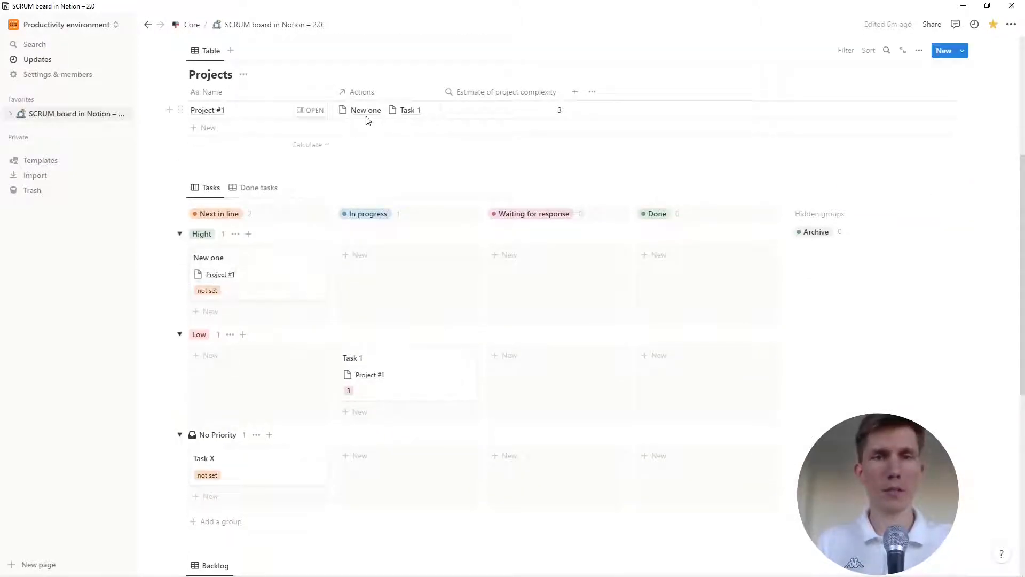
pyautogui.click(207, 291)
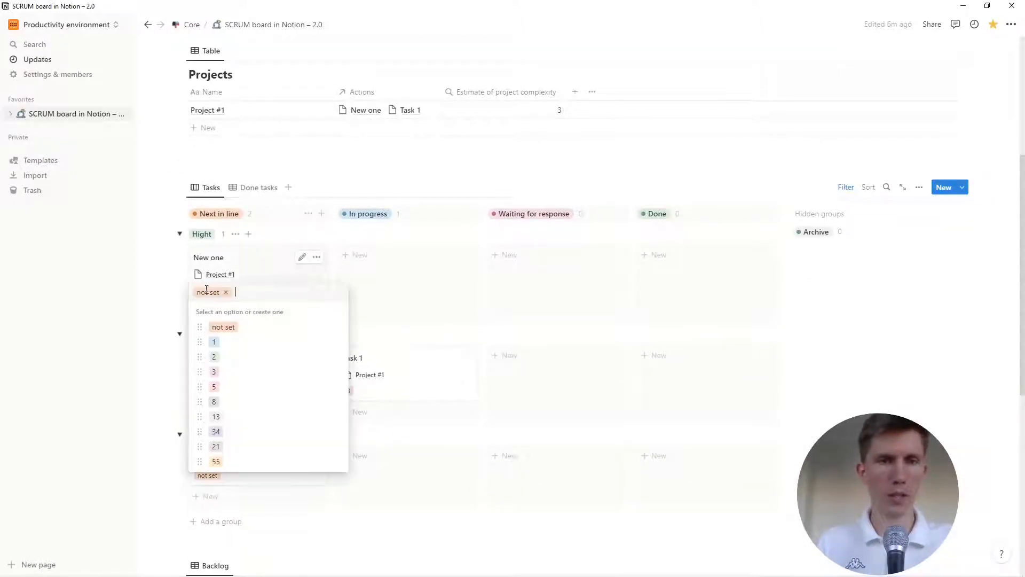
pyautogui.click(236, 388)
pyautogui.click(321, 172)
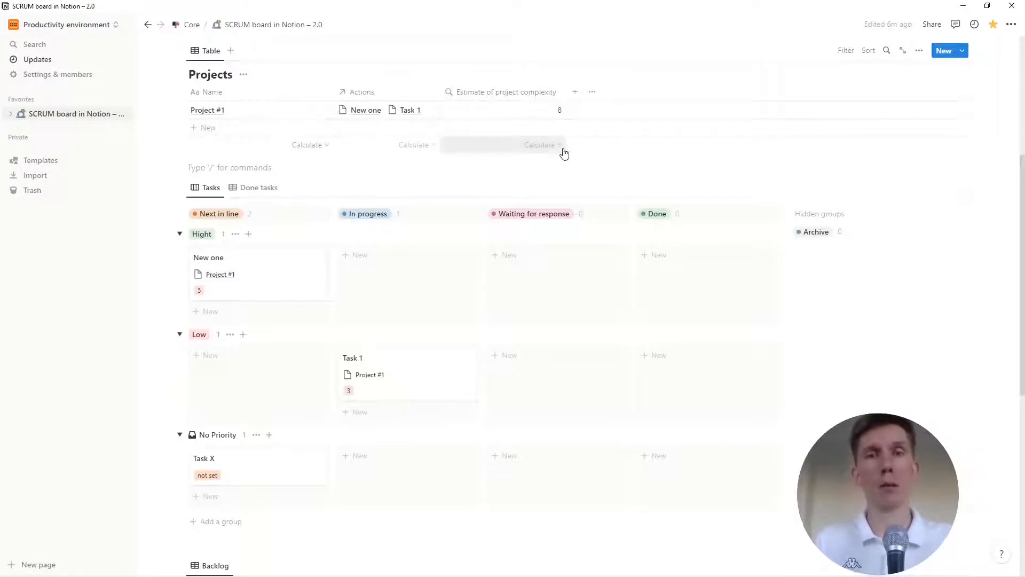
# Examine Project #1's linked actions and complexity estimate in side peek, close it, and look over the task board and Backlog
pyautogui.scroll(3, 321, 174)
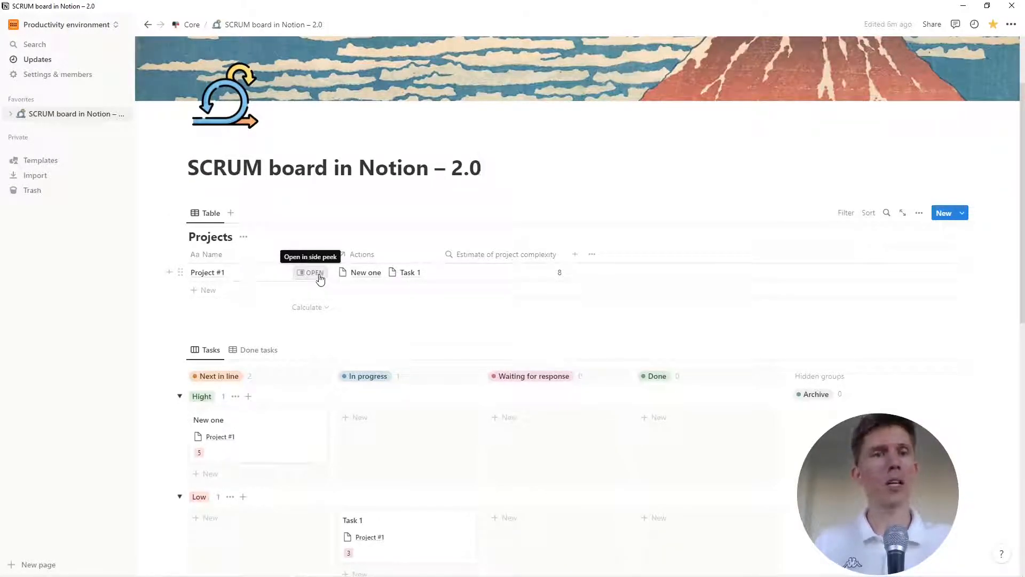
pyautogui.click(315, 273)
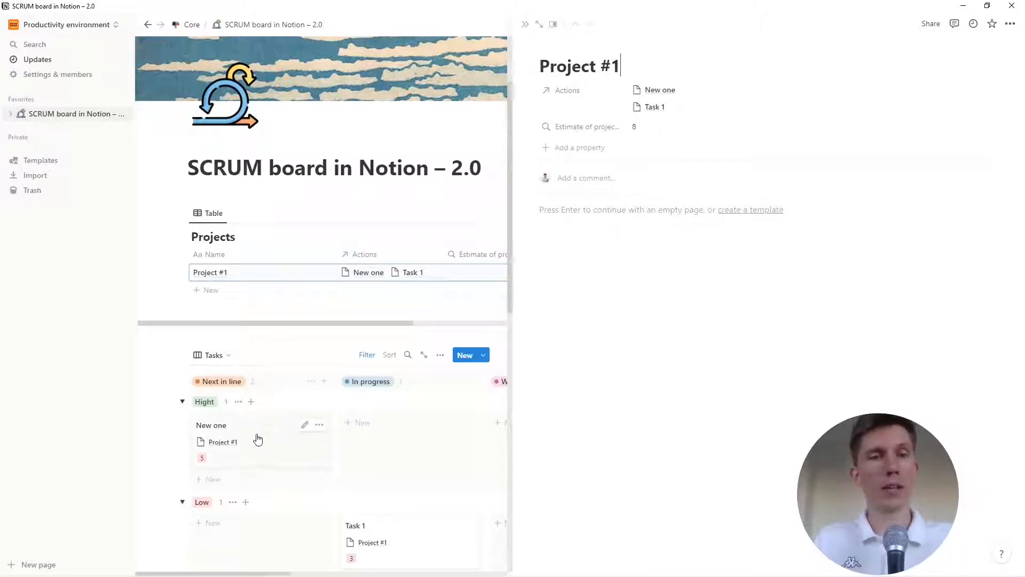
pyautogui.click(490, 179)
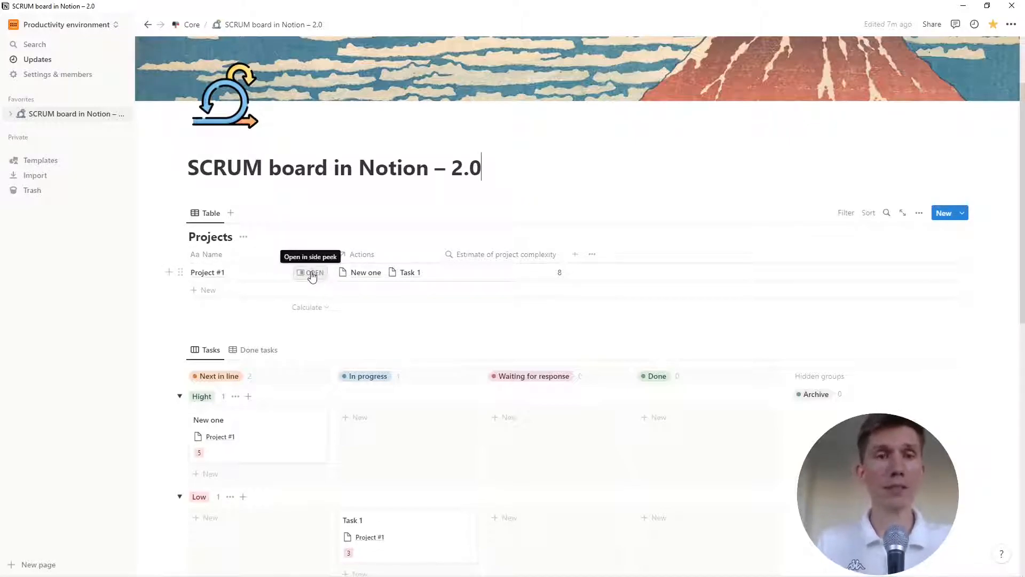
pyautogui.scroll(-3, 326, 315)
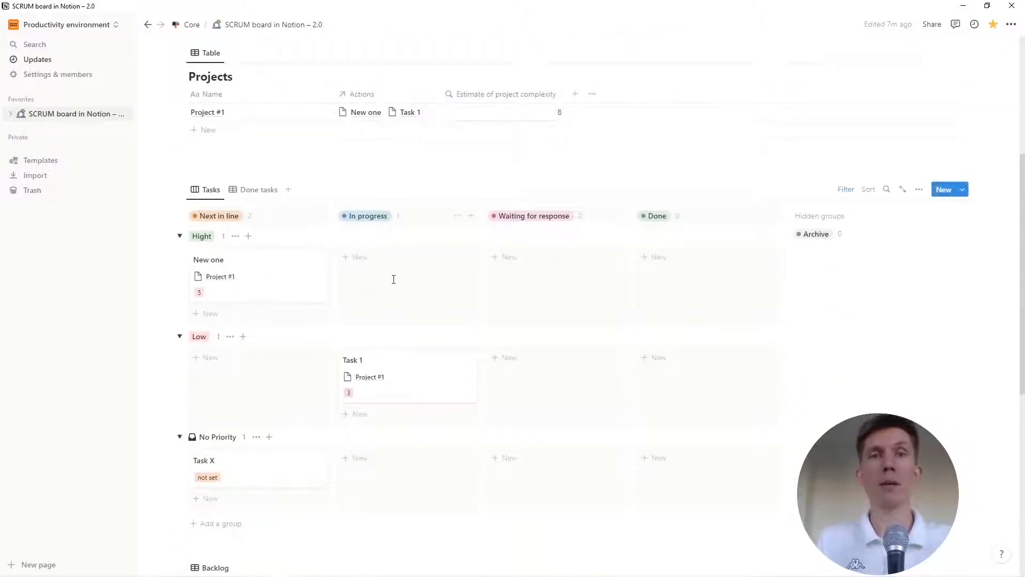
pyautogui.scroll(-3, 241, 476)
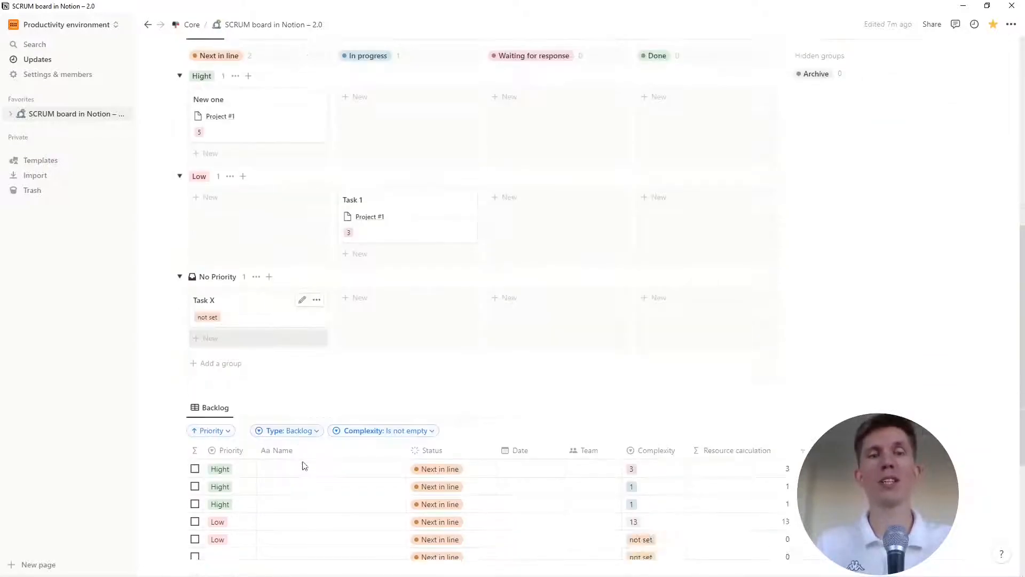